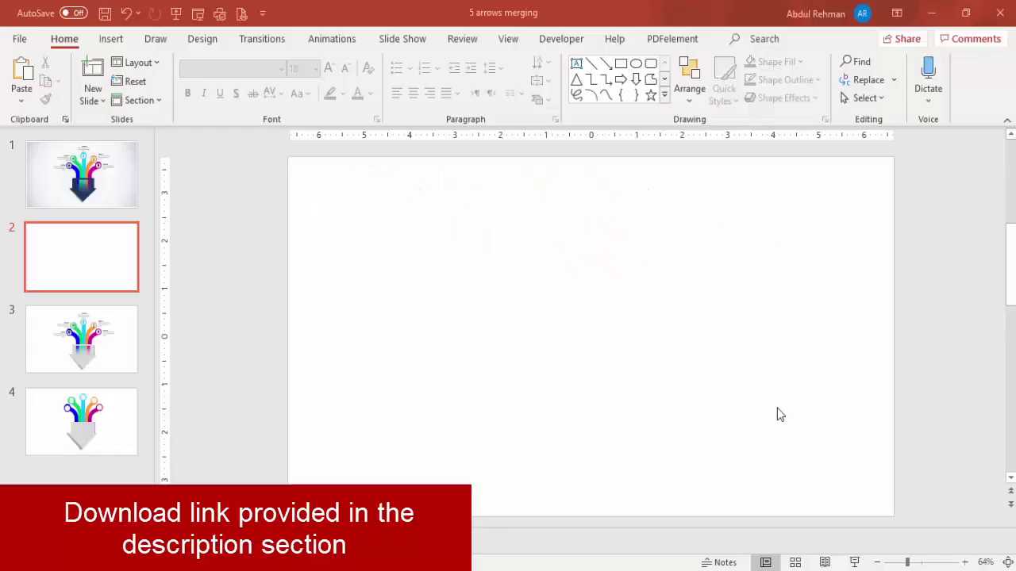
# With blank slide 2 open for editing, switch to the Insert ribbon
pyautogui.click(109, 39)
# Draw a straight vertical freeform line and move it near the slide centre
pyautogui.click(247, 104)
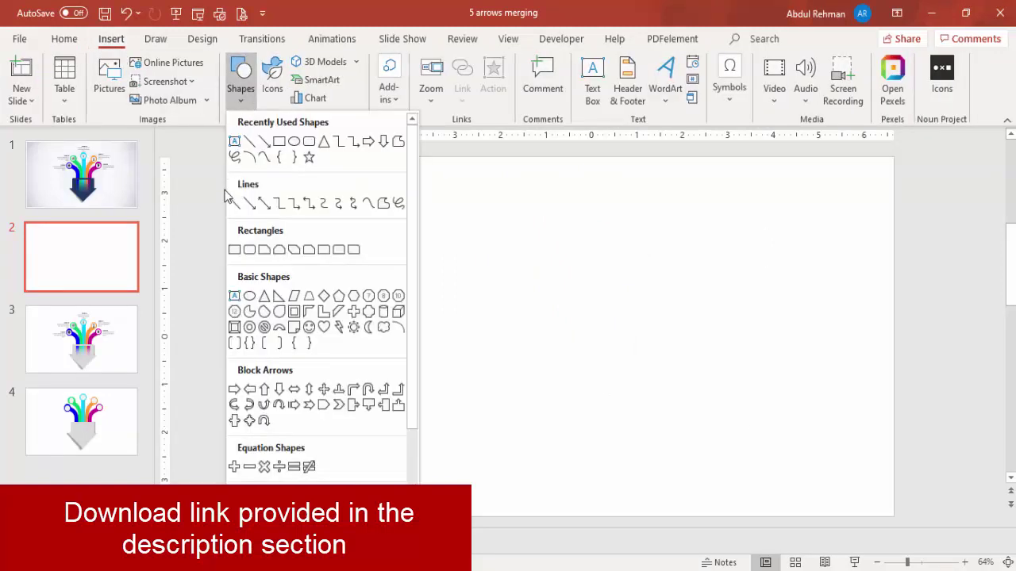
pyautogui.click(384, 204)
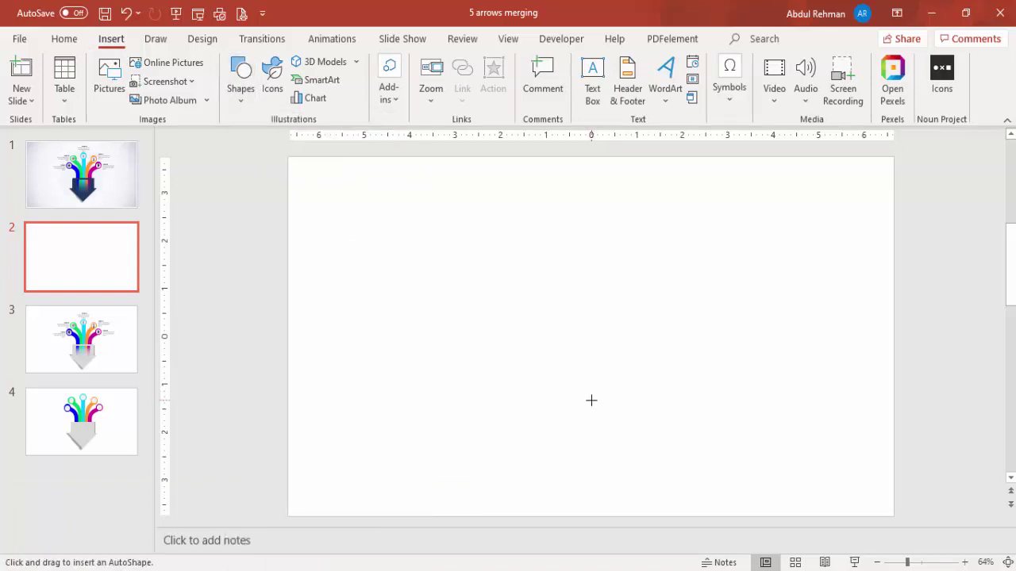
pyautogui.click(591, 400)
pyautogui.doubleClick(603, 227)
pyautogui.moveTo(594, 283); pyautogui.dragTo(590, 310)
pyautogui.click(599, 331)
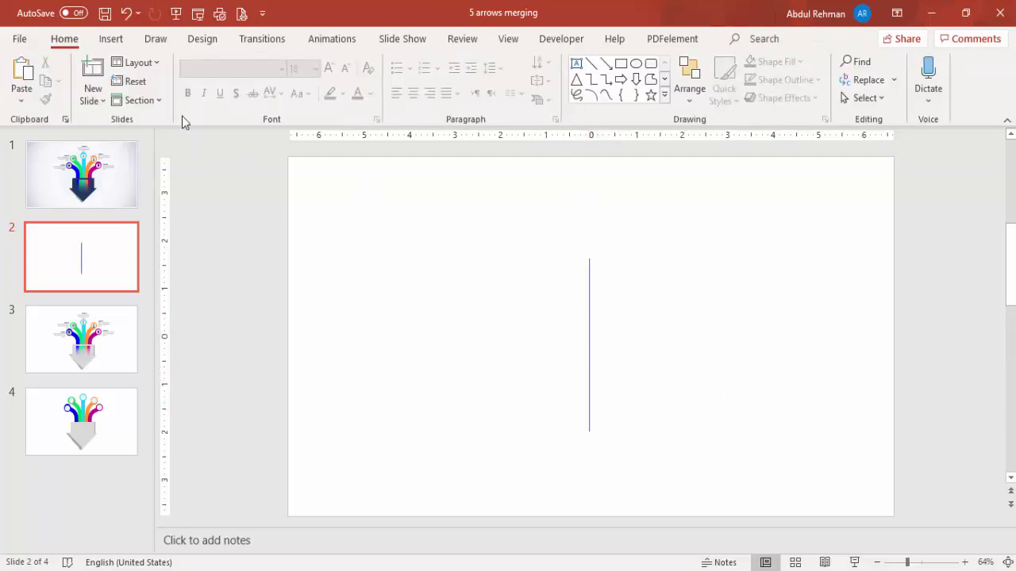
# Pick the Curve tool from the Insert Shapes gallery
pyautogui.click(111, 39)
pyautogui.click(240, 103)
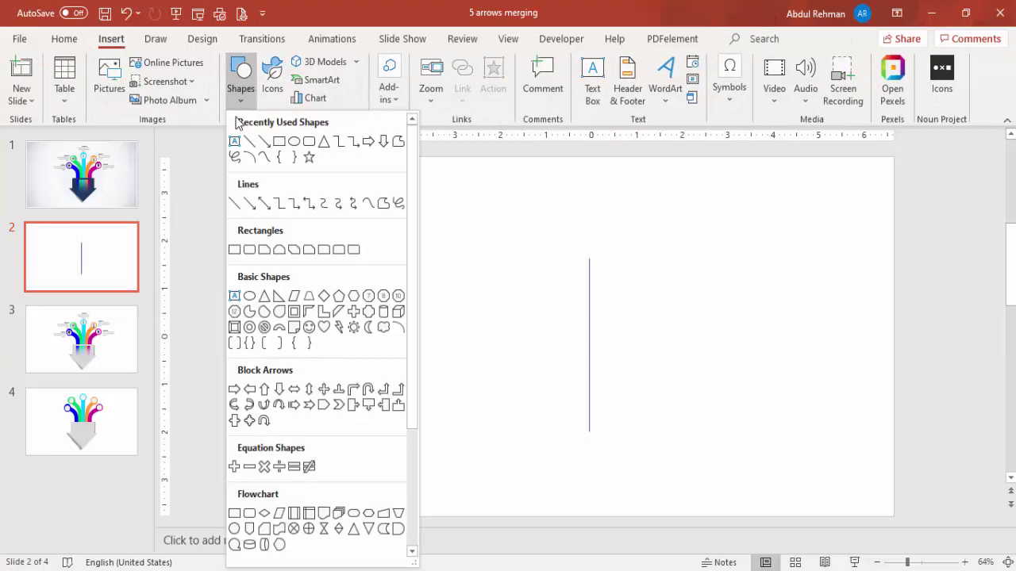
pyautogui.click(369, 204)
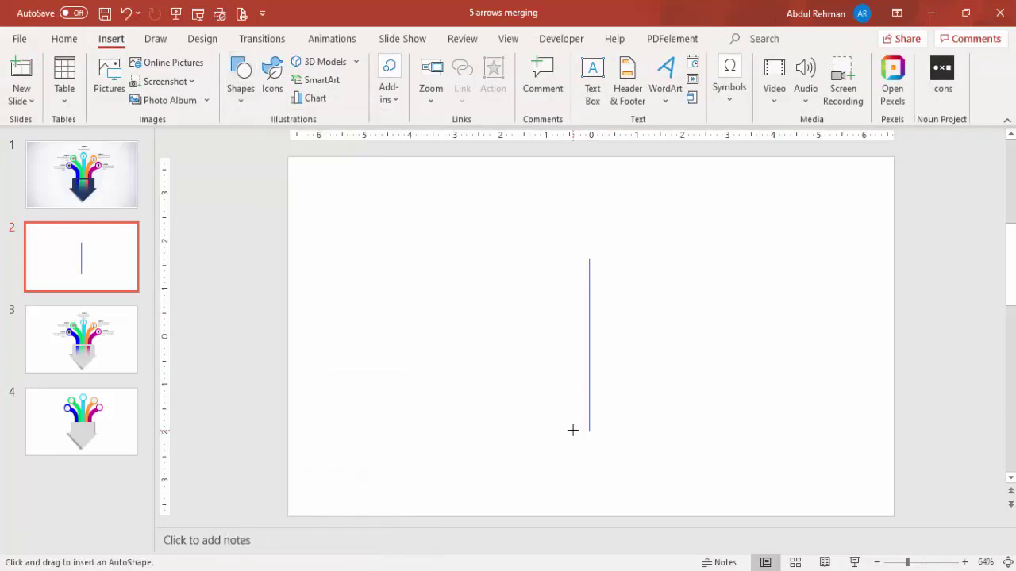
# Draw a curve from beside the line's base up to the upper left, then smooth it with Edit Points
pyautogui.moveTo(572, 429); pyautogui.dragTo(572, 339)
pyautogui.doubleClick(549, 260)
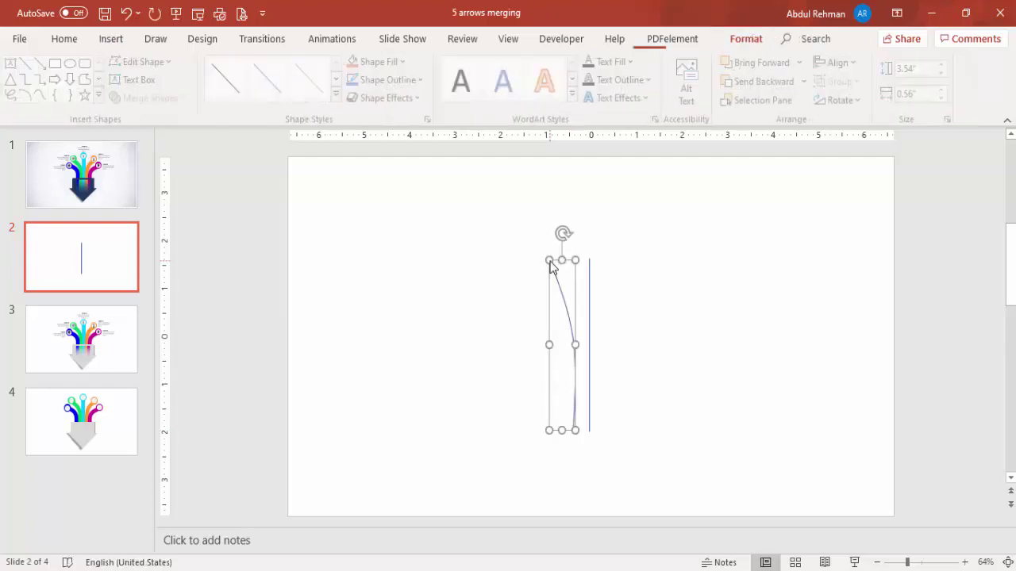
pyautogui.rightClick(575, 382)
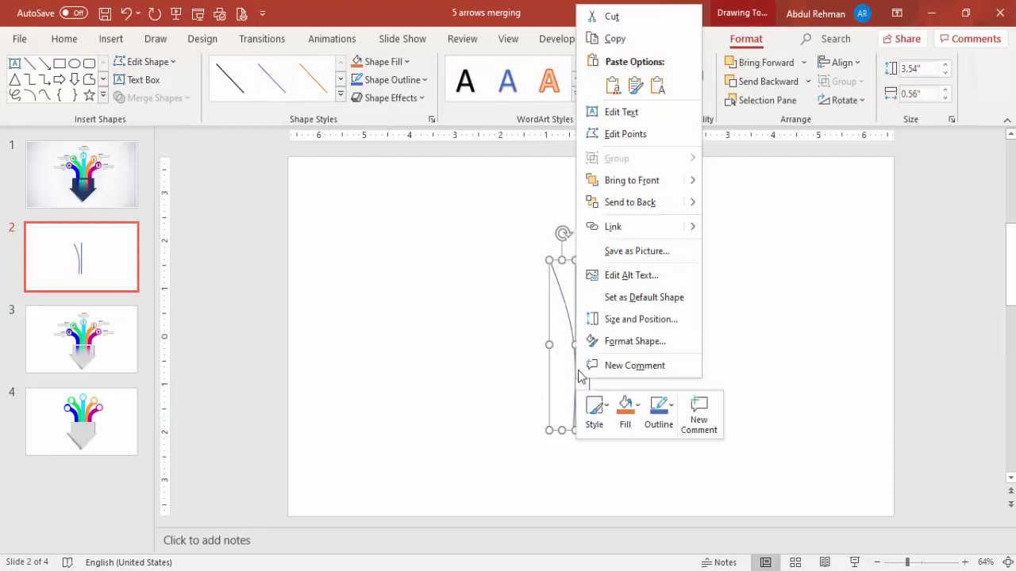
pyautogui.click(626, 134)
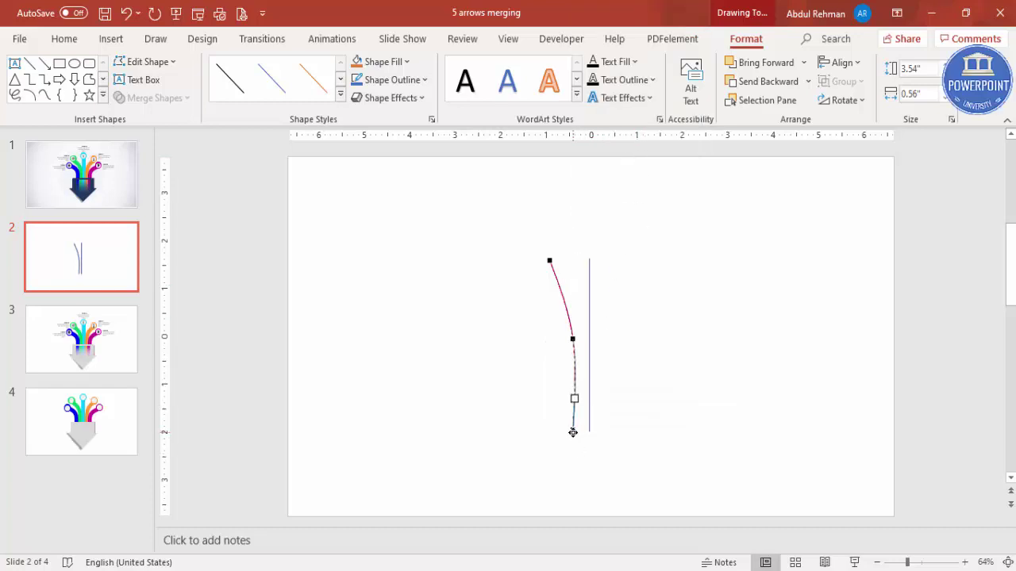
pyautogui.moveTo(573, 431); pyautogui.dragTo(576, 431)
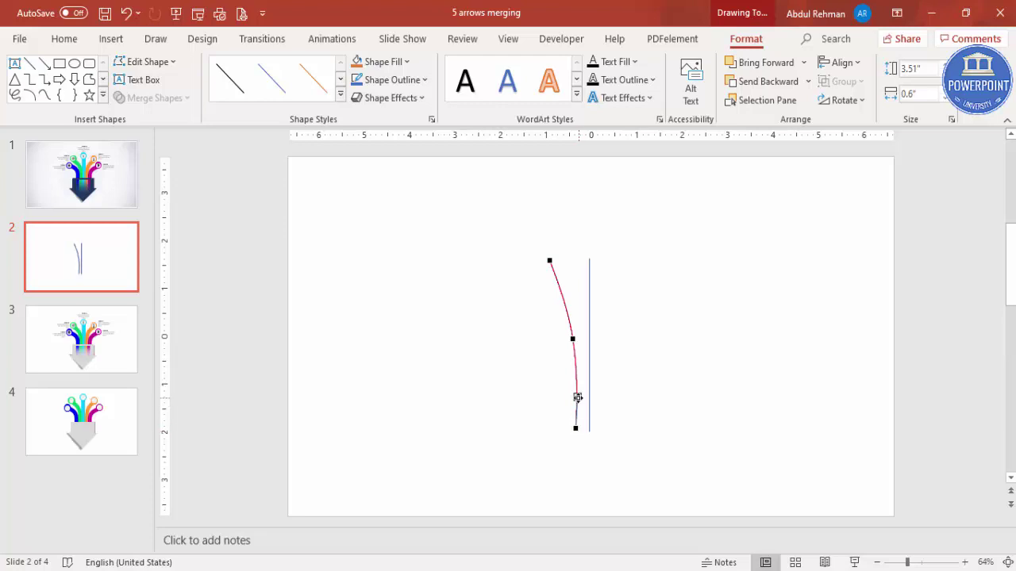
pyautogui.click(572, 338)
pyautogui.moveTo(577, 367); pyautogui.dragTo(578, 367)
pyautogui.click(616, 366)
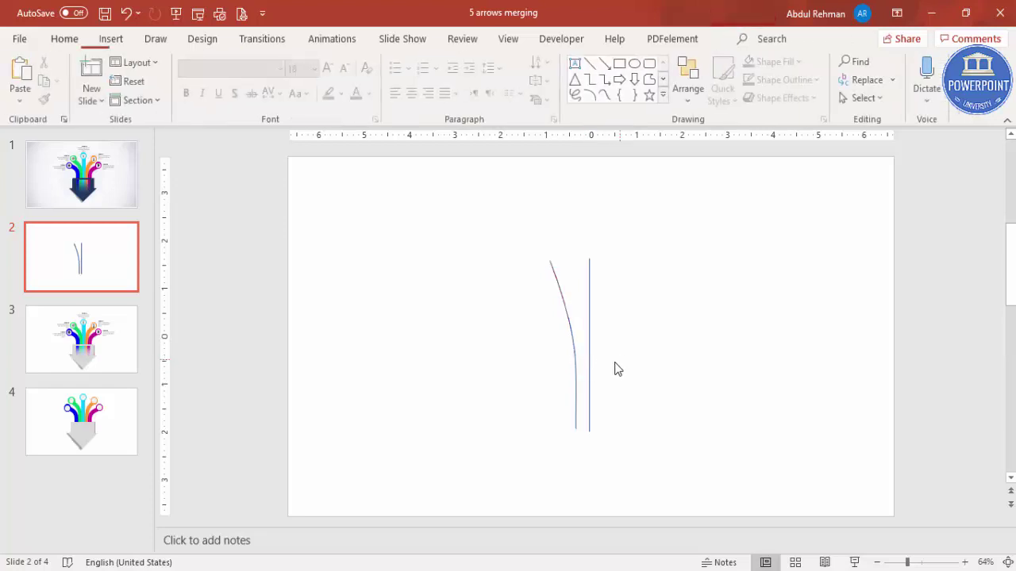
# Set both the straight line and the curved line to 27 pt width in Format Shape
pyautogui.click(588, 312)
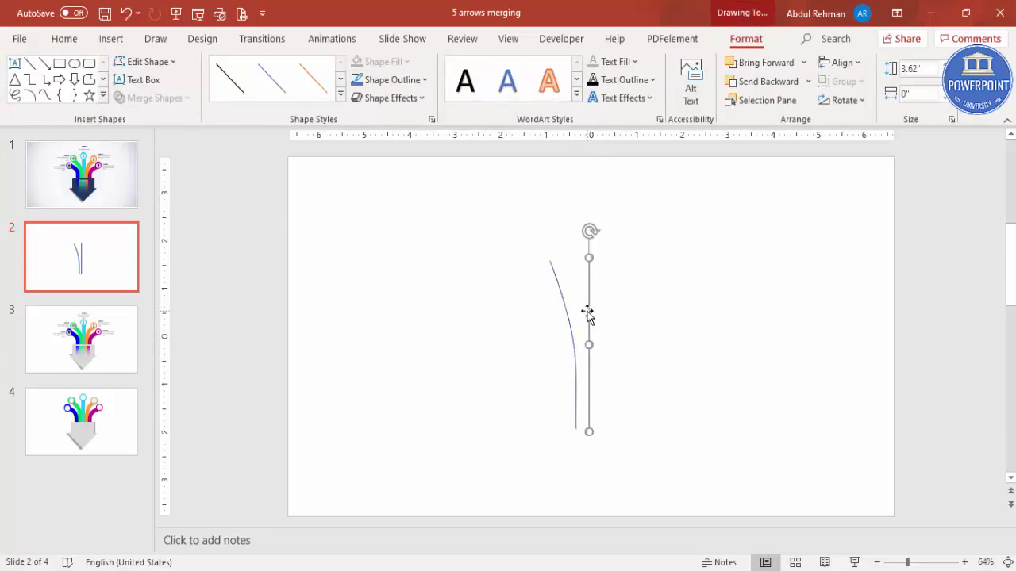
pyautogui.rightClick(586, 311)
pyautogui.click(663, 528)
pyautogui.tripleClick(967, 368)
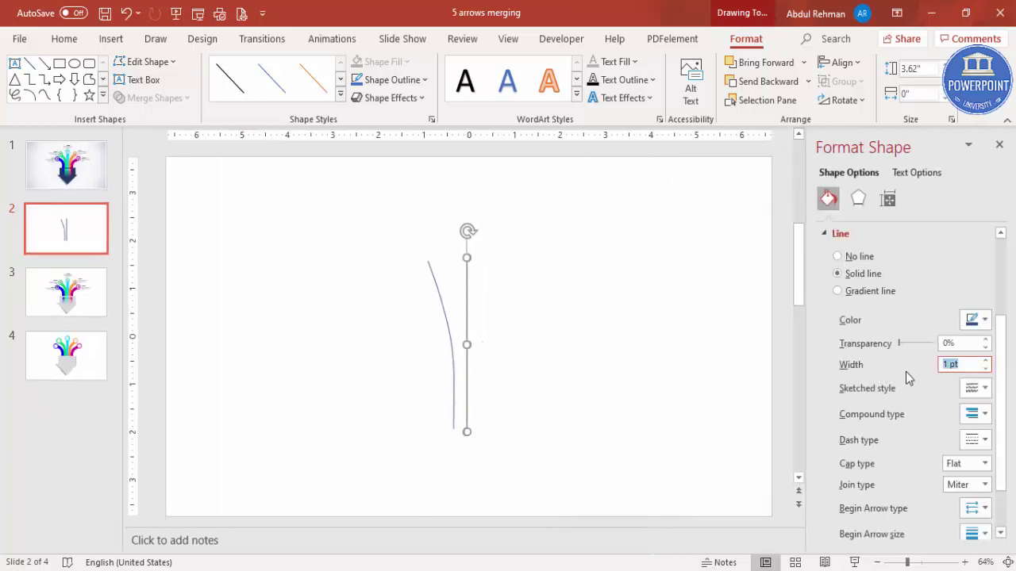
pyautogui.write('27')
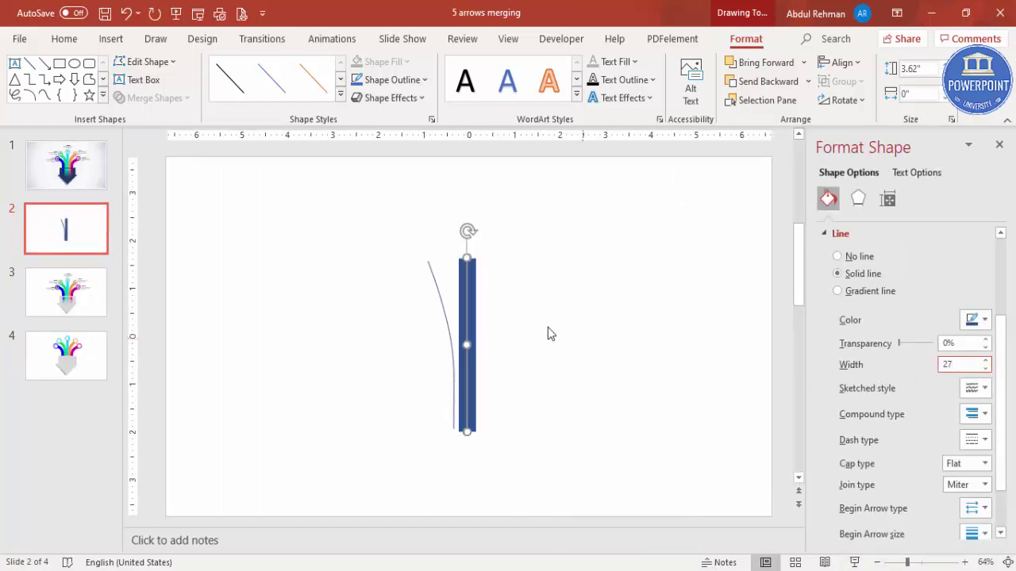
pyautogui.click(440, 313)
pyautogui.tripleClick(962, 365)
pyautogui.write('27')
pyautogui.click(601, 376)
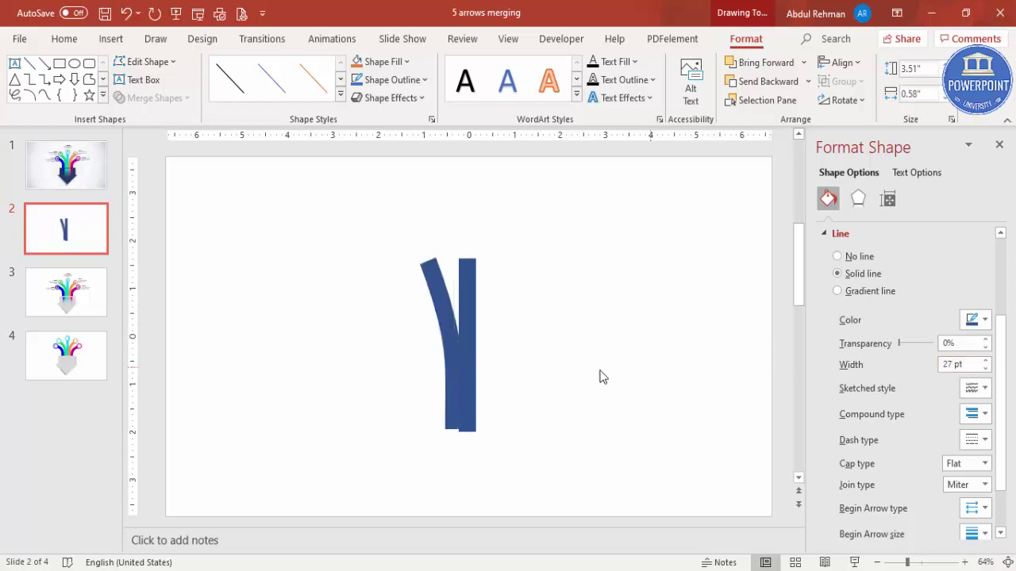
# Duplicate the curved bar with Ctrl+D
pyautogui.click(449, 374)
pyautogui.click(446, 377)
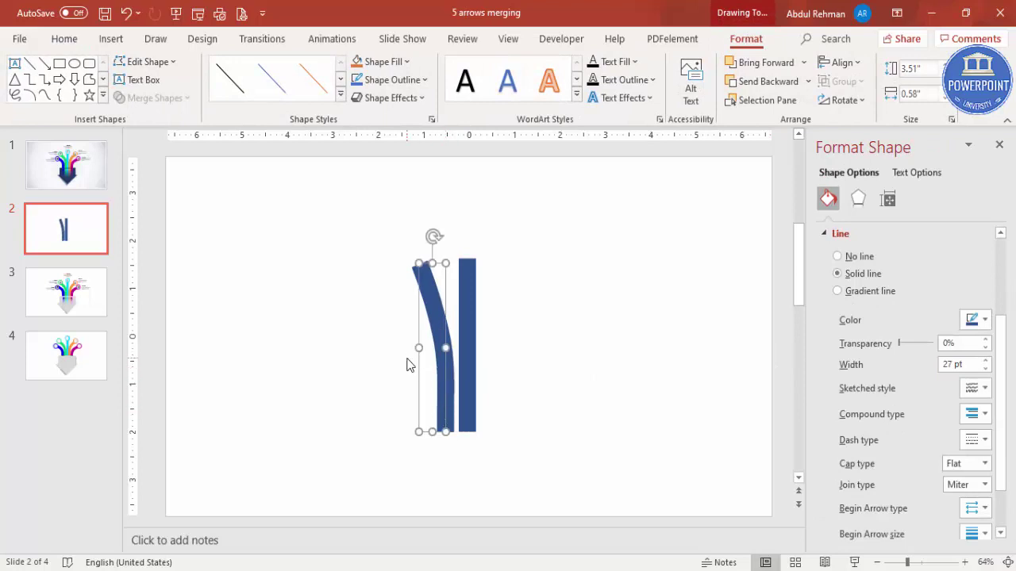
pyautogui.hotkey('ctrl', 'd')
# Move the curve copy left of the original, shorten it, and nudge it into place
pyautogui.moveTo(442, 342); pyautogui.dragTo(414, 336)
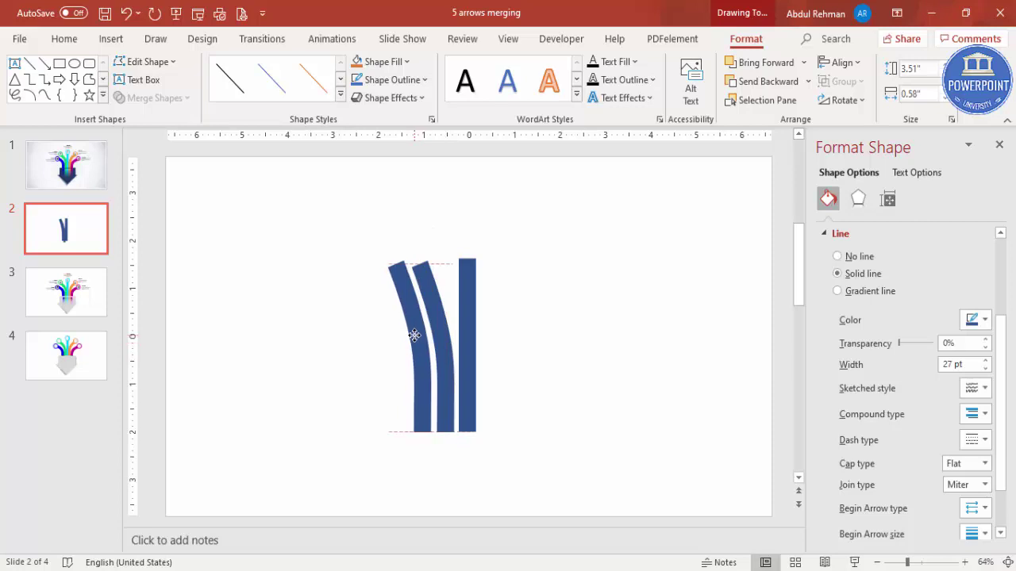
pyautogui.moveTo(408, 262); pyautogui.dragTo(404, 308)
pyautogui.click(539, 376)
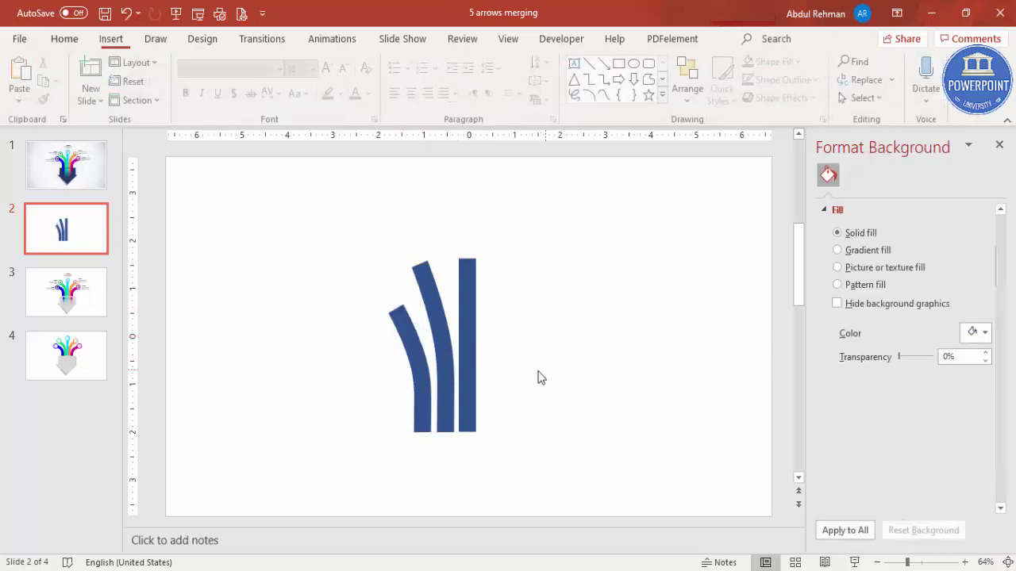
pyautogui.click(449, 384)
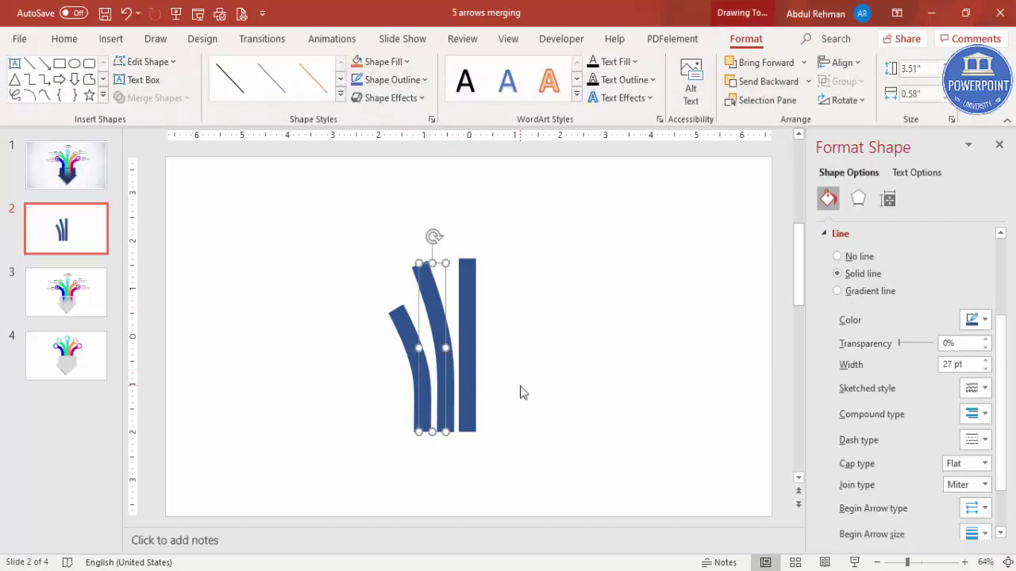
pyautogui.hotkey('ctrl', 'z')
pyautogui.hotkey('ctrl', 'z')
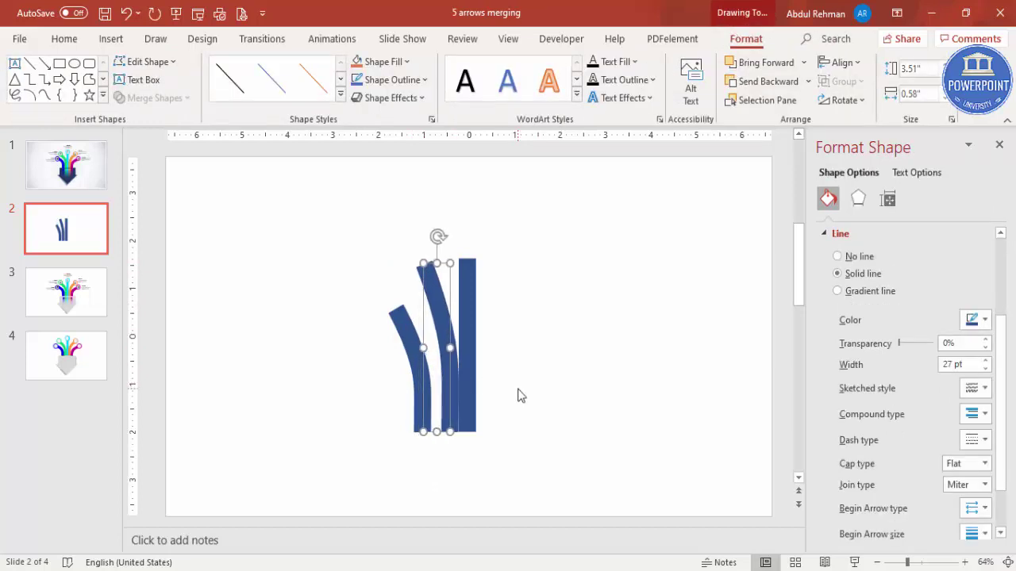
pyautogui.click(422, 389)
pyautogui.hotkey('ctrl', 'Right')
pyautogui.hotkey('ctrl', 'Right')
pyautogui.hotkey('ctrl', 'Right')
pyautogui.hotkey('ctrl', 'Right')
pyautogui.hotkey('ctrl', 'Right')
pyautogui.hotkey('ctrl', 'Right')
pyautogui.hotkey('ctrl', 'Right')
pyautogui.hotkey('ctrl', 'Right')
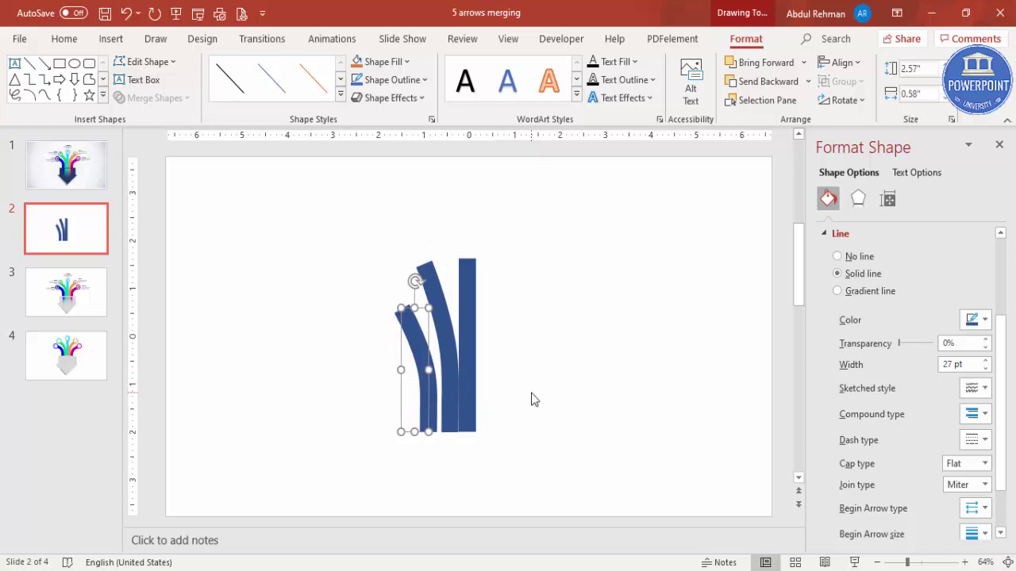
pyautogui.hotkey('ctrl', 'Right')
pyautogui.hotkey('ctrl', 'Right')
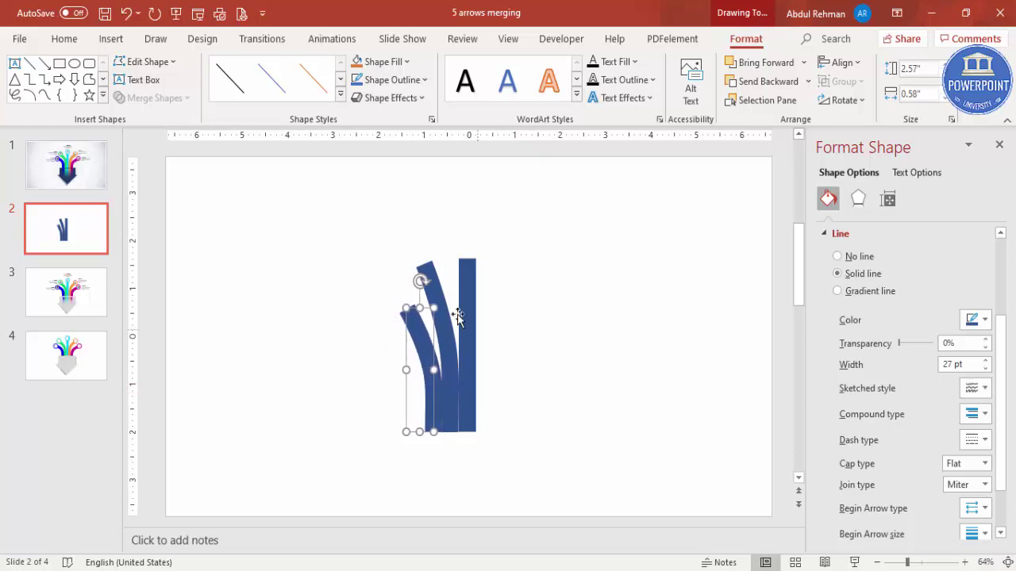
# Copy both curved bars to the right, flip them horizontally, and set them beside the centre bar
pyautogui.keyDown('shift'); pyautogui.click(431, 274); pyautogui.keyUp('shift')
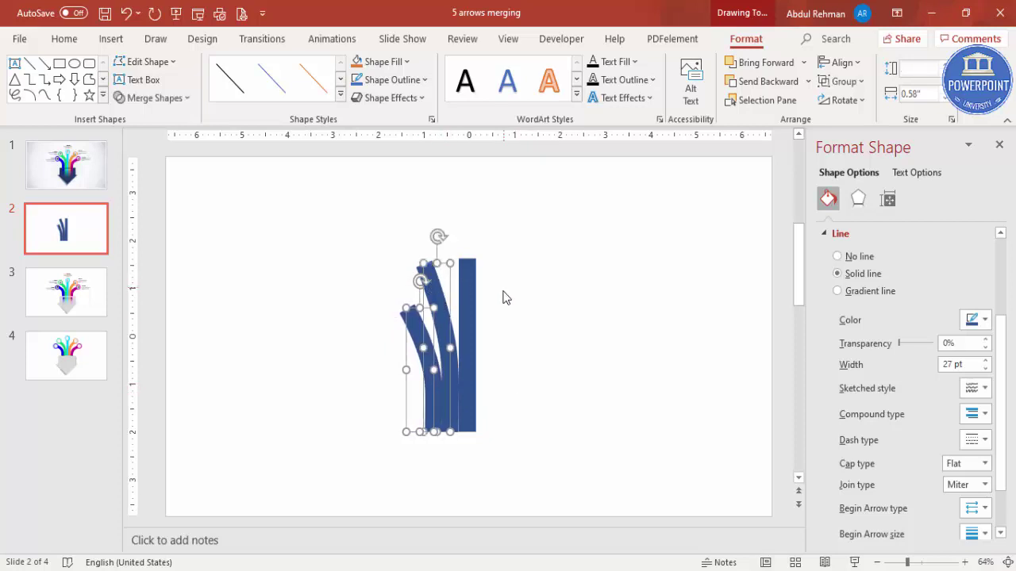
pyautogui.moveTo(449, 326); pyautogui.dragTo(615, 338)
pyautogui.click(660, 346)
pyautogui.click(616, 339)
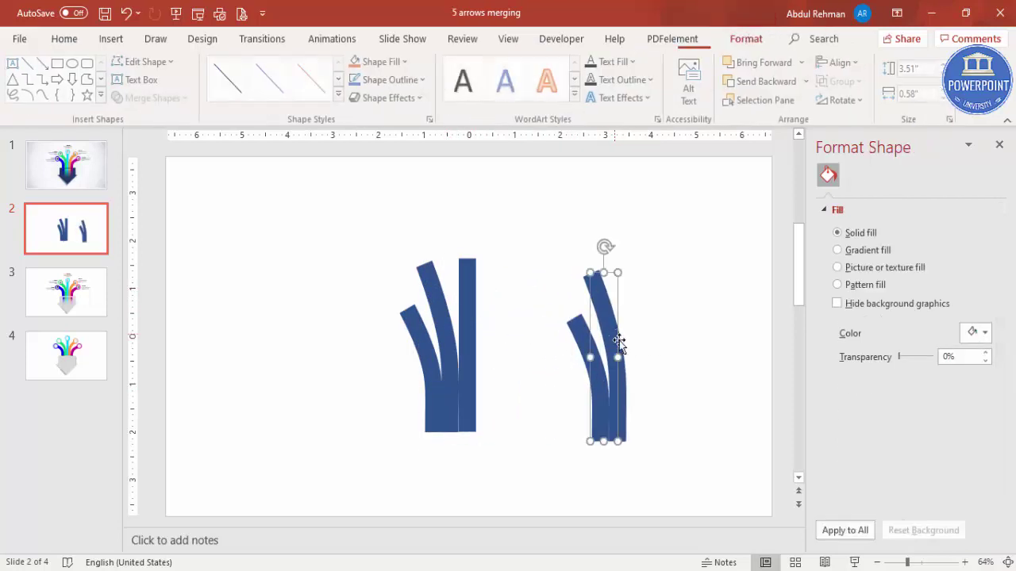
pyautogui.keyDown('shift'); pyautogui.click(577, 337); pyautogui.keyUp('shift')
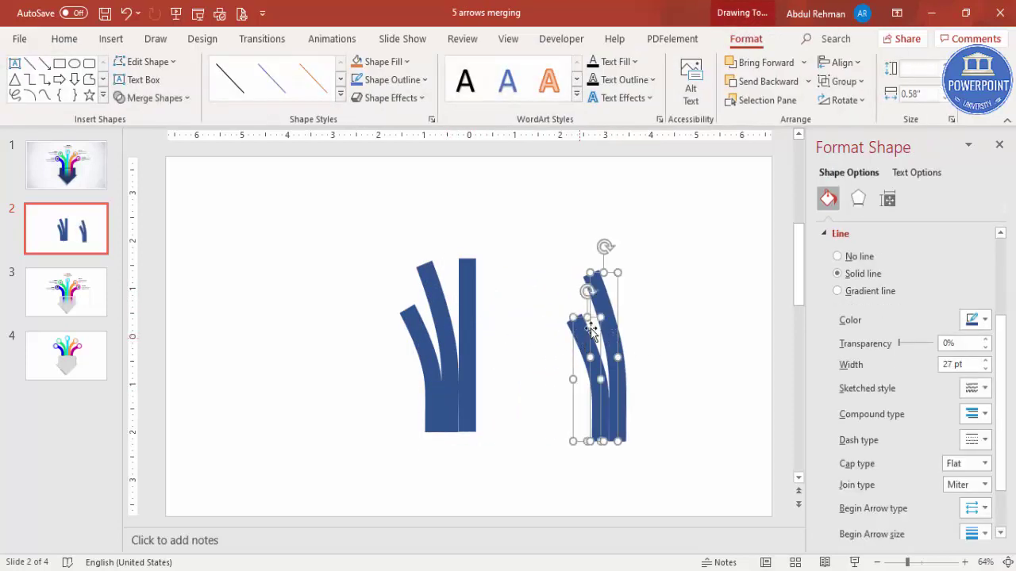
pyautogui.click(844, 100)
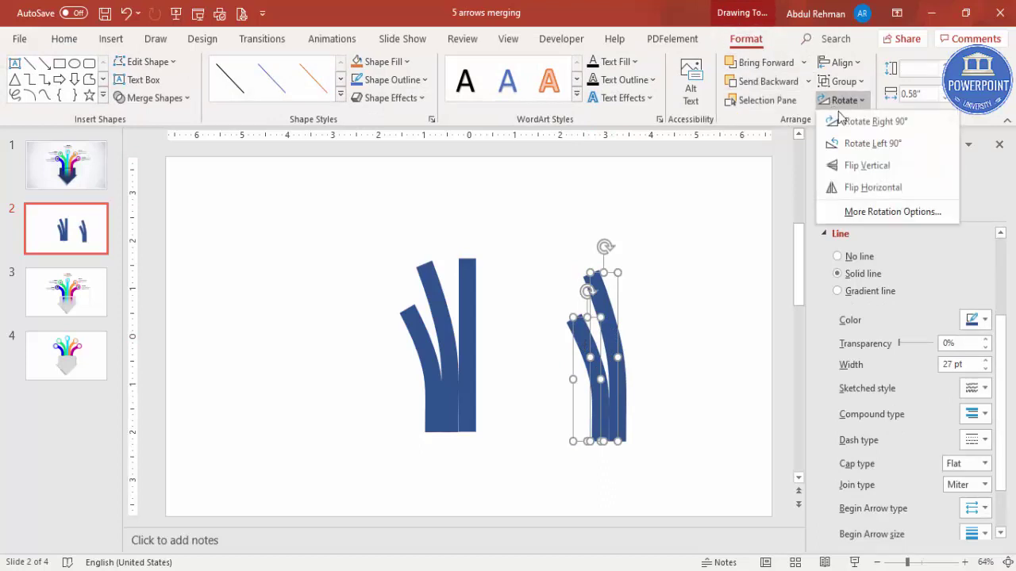
pyautogui.click(870, 188)
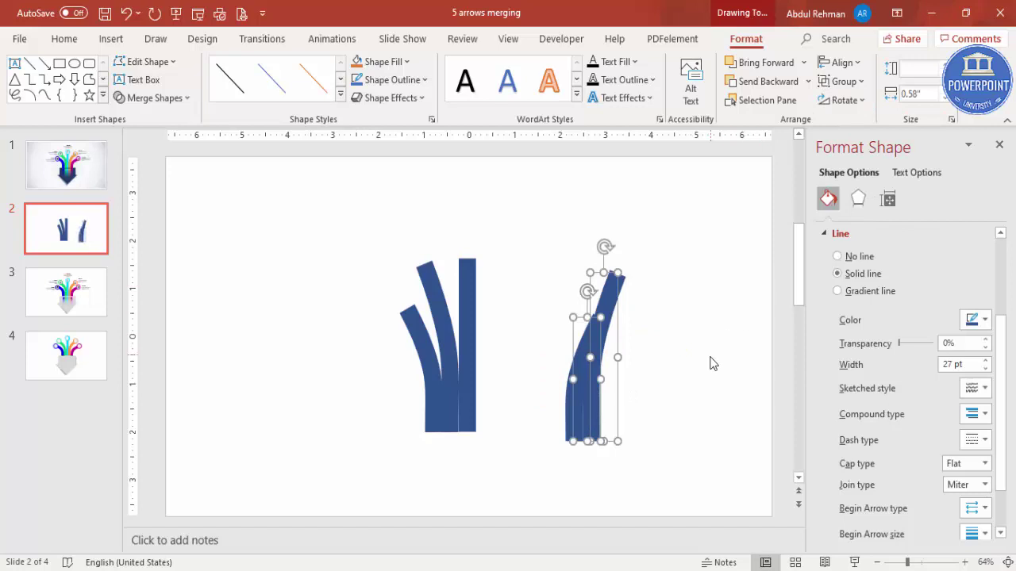
pyautogui.click(709, 362)
pyautogui.moveTo(608, 317); pyautogui.dragTo(506, 303)
pyautogui.moveTo(576, 344); pyautogui.dragTo(513, 338)
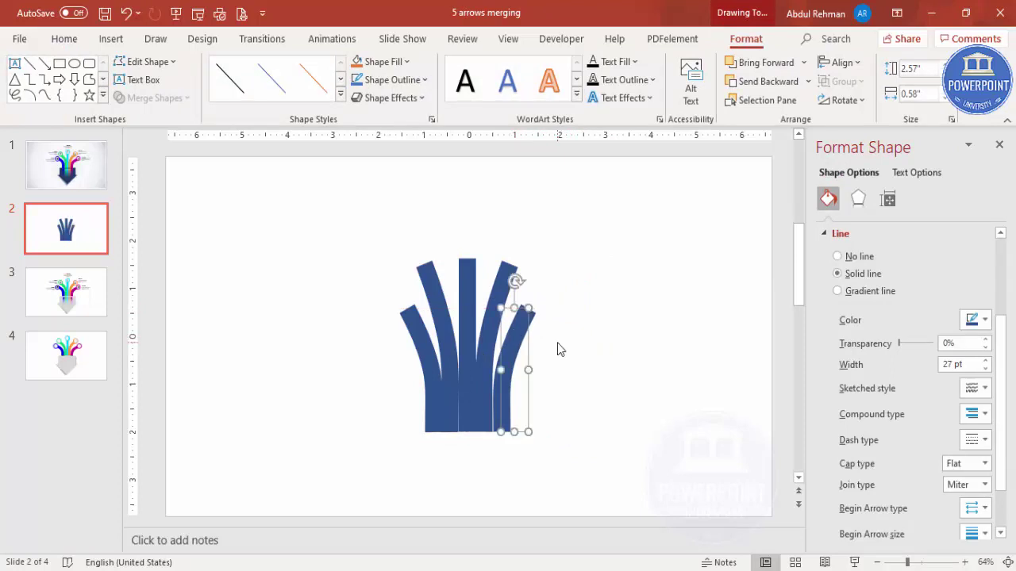
# Colour the centre bar orange, the inner left bar navy and the leftmost bar green
pyautogui.hotkey('ctrl', 'z')
pyautogui.click(557, 350)
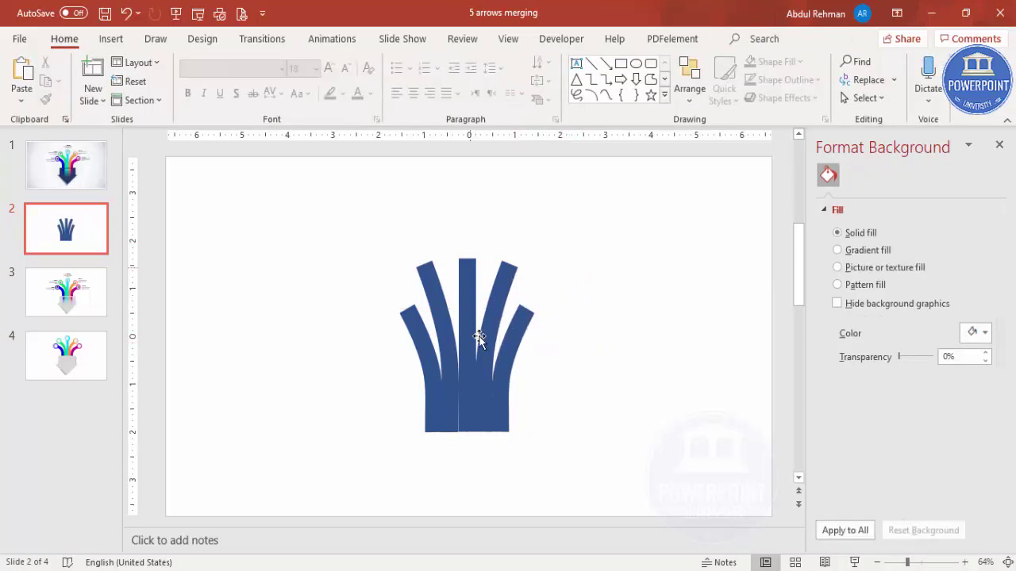
pyautogui.click(468, 293)
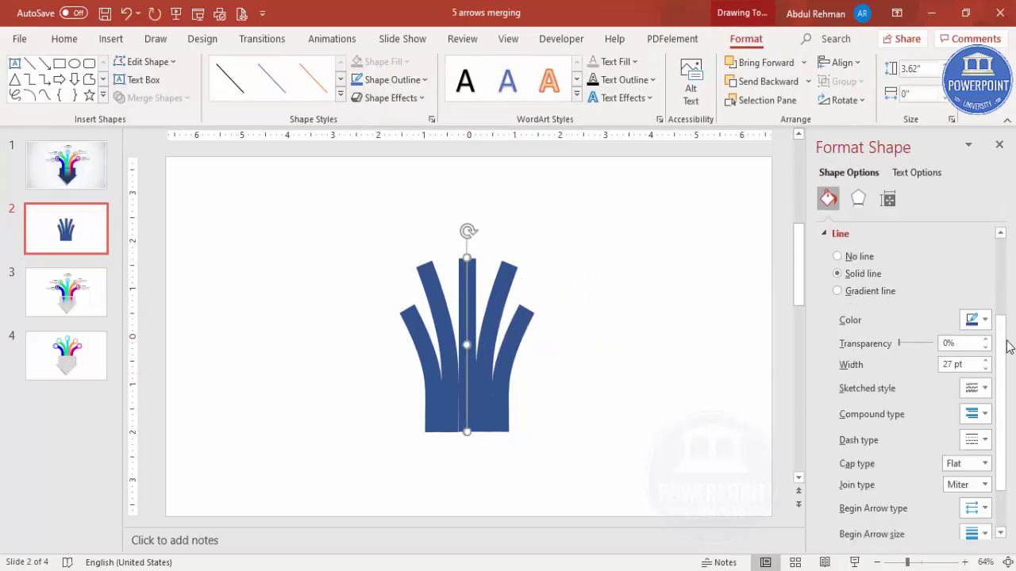
pyautogui.click(977, 327)
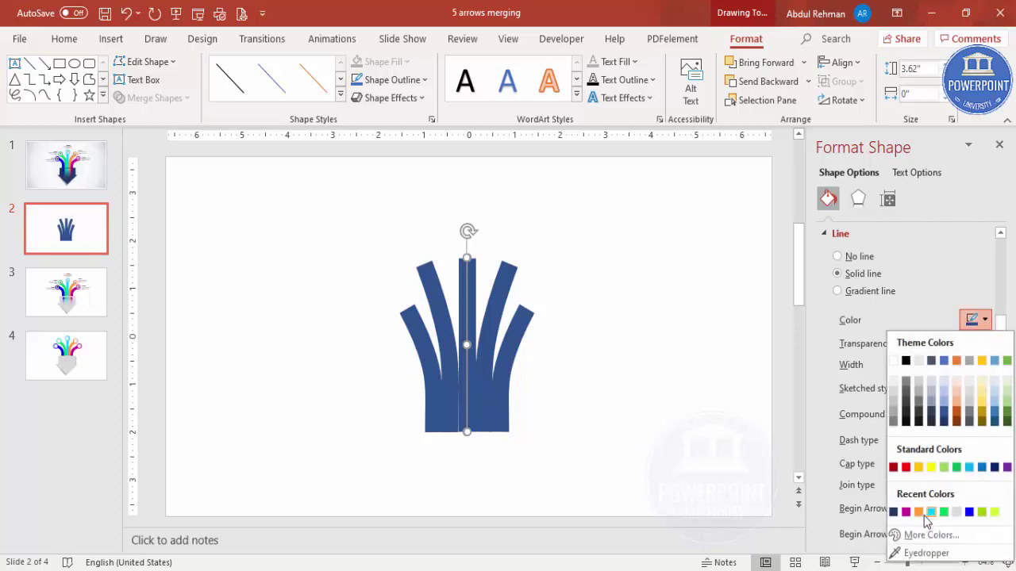
pyautogui.click(925, 521)
pyautogui.click(444, 292)
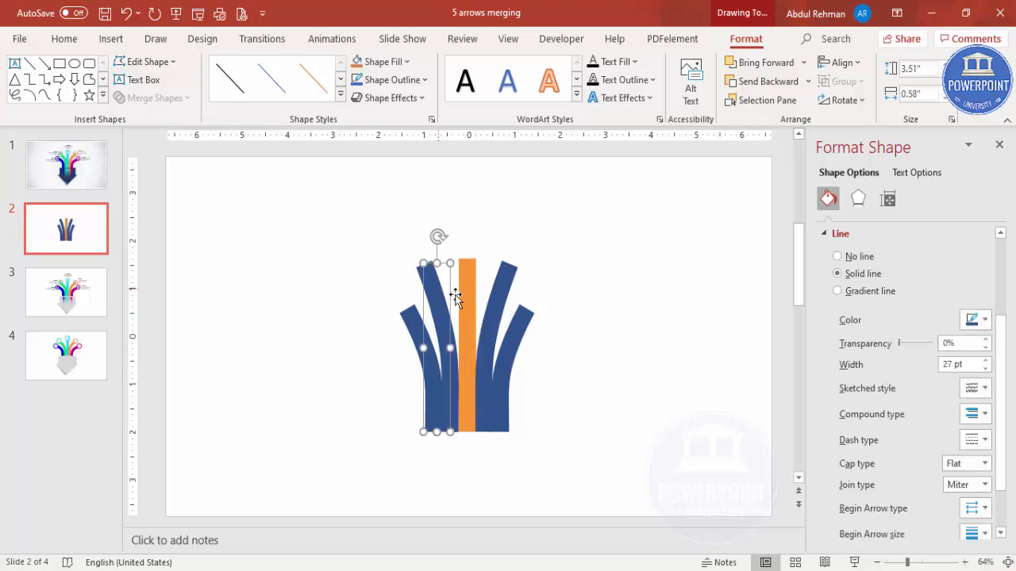
pyautogui.click(981, 321)
pyautogui.click(905, 512)
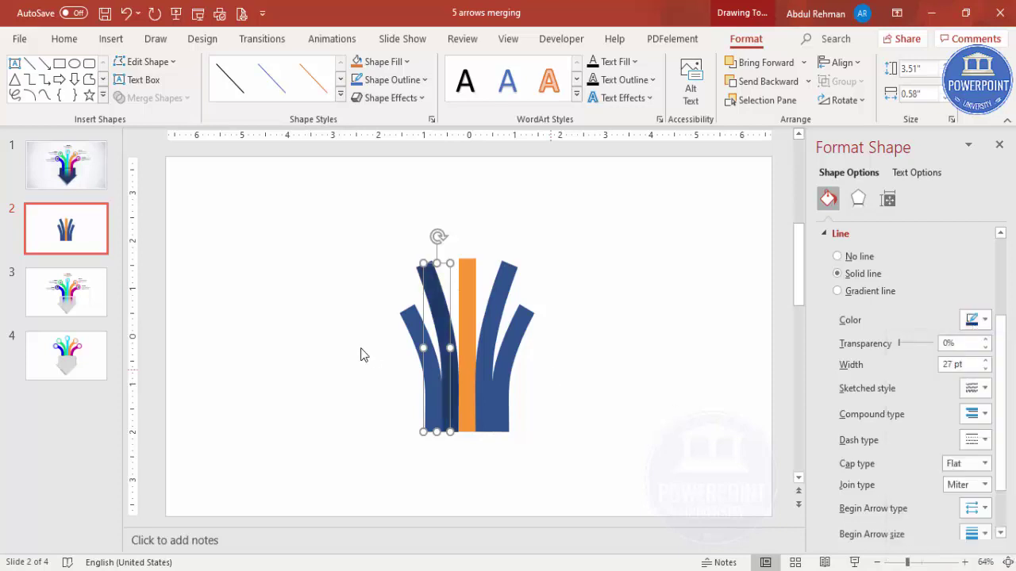
pyautogui.click(419, 341)
pyautogui.click(980, 321)
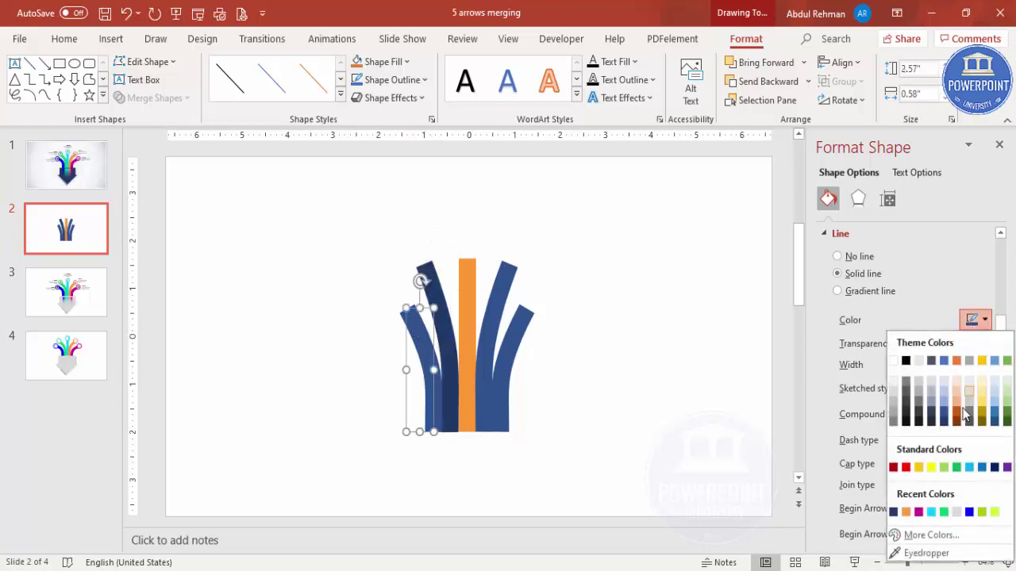
pyautogui.click(940, 512)
# Colour the tall right bar purple and the short right bar cyan
pyautogui.click(503, 294)
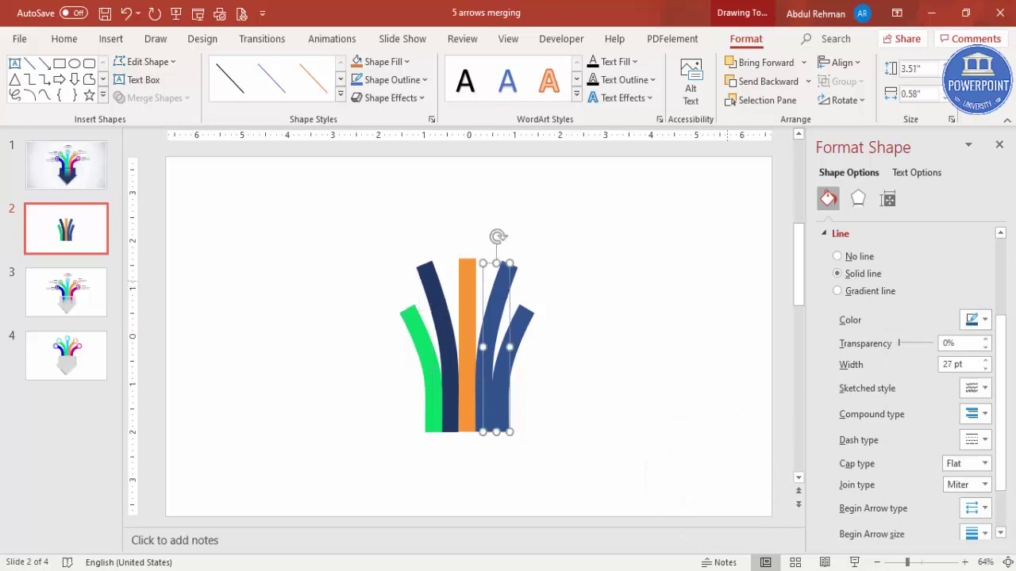
pyautogui.click(976, 328)
pyautogui.click(997, 466)
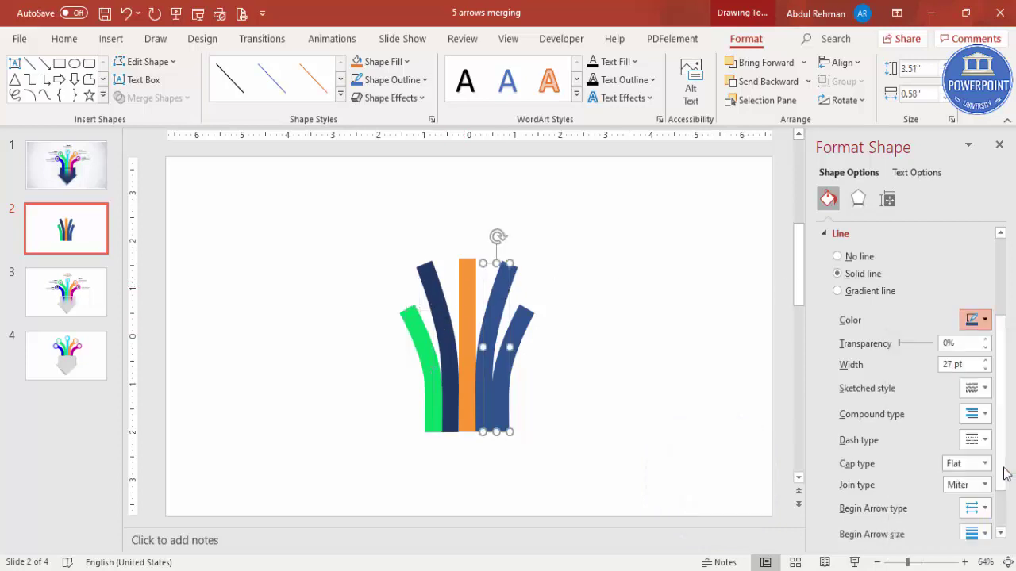
pyautogui.click(520, 320)
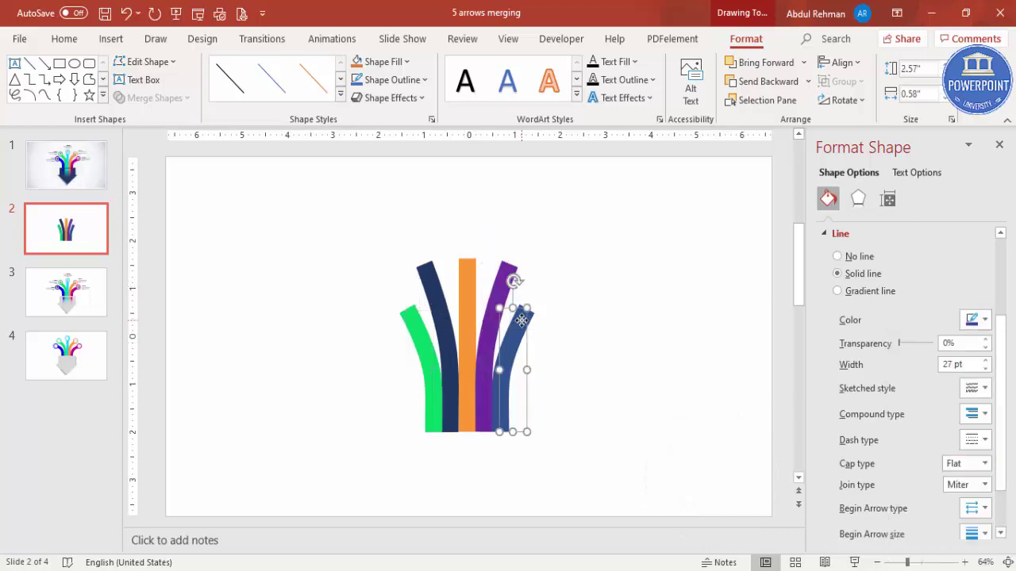
pyautogui.click(979, 321)
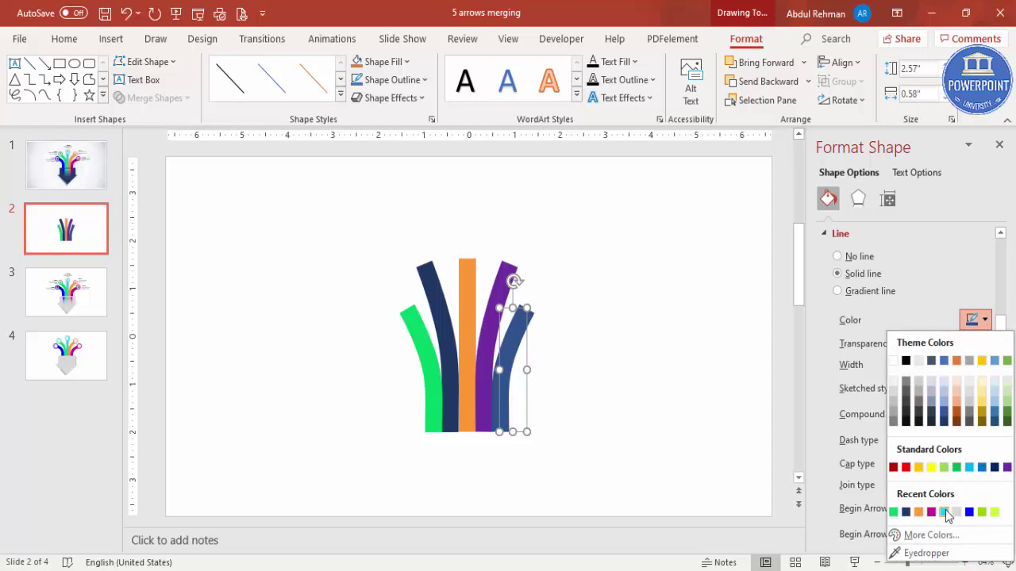
pyautogui.click(944, 511)
# Group all five lines with Ctrl+G and move the group slightly up
pyautogui.click(655, 404)
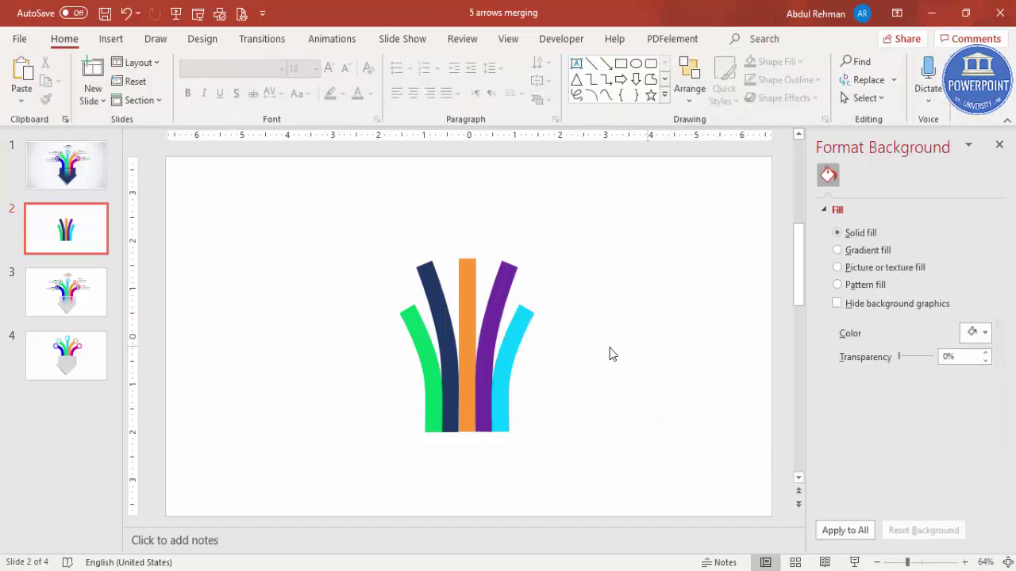
pyautogui.moveTo(280, 195); pyautogui.dragTo(658, 492)
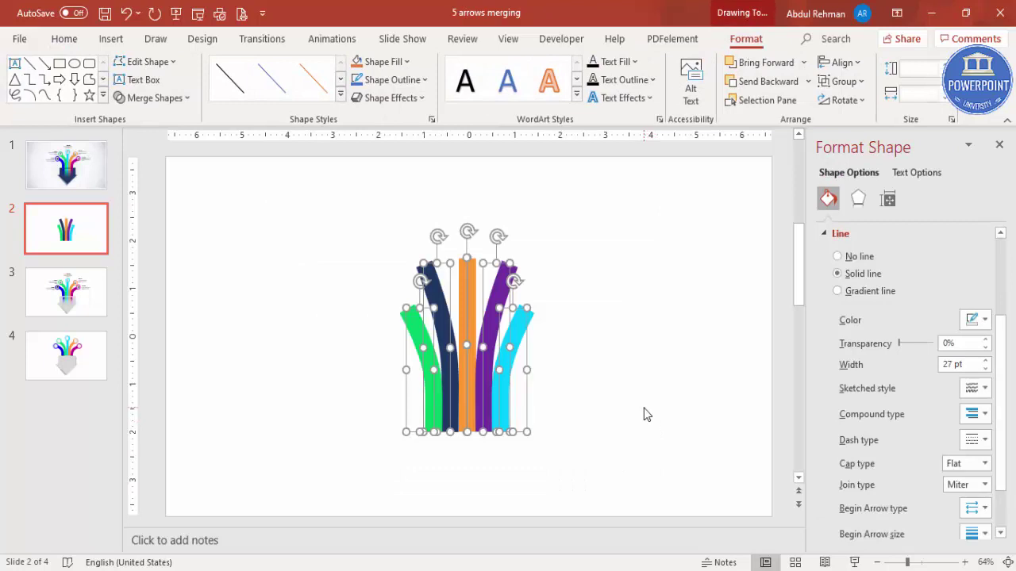
pyautogui.hotkey('ctrl', 'g')
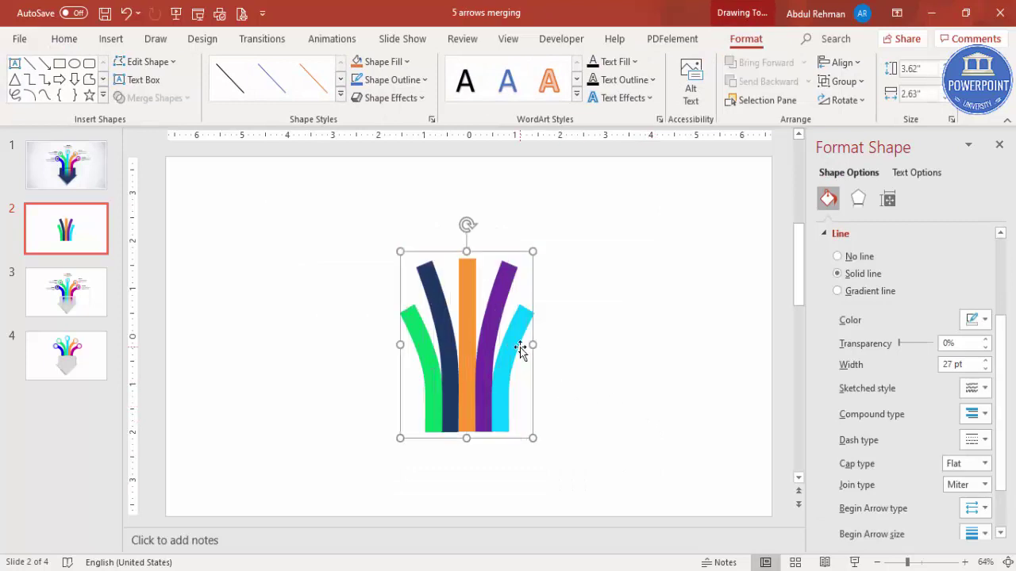
pyautogui.moveTo(510, 357); pyautogui.dragTo(551, 317)
pyautogui.hotkey('ctrl', 'z')
pyautogui.click(574, 329)
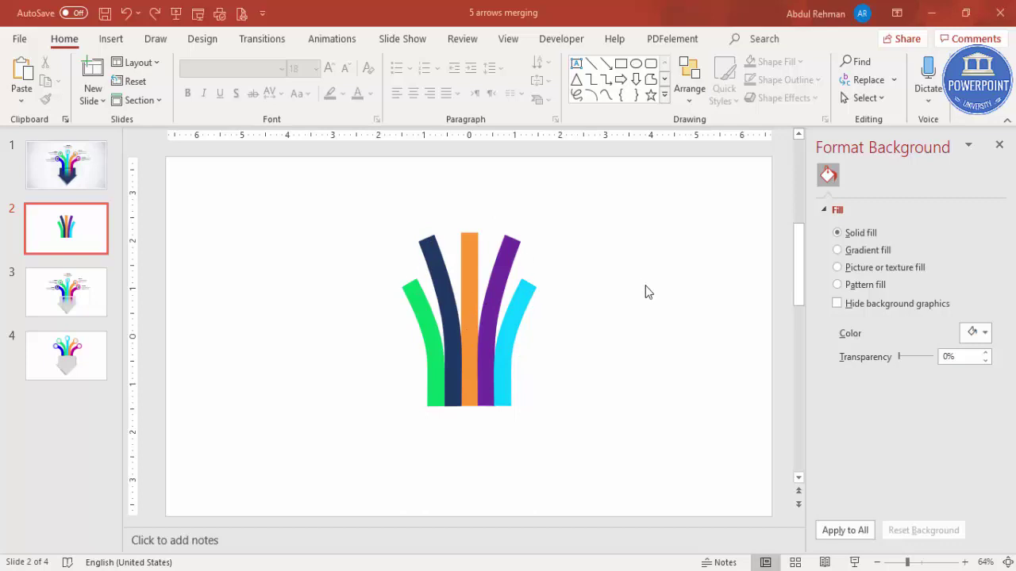
# Ungroup the five lines back into separate shapes
pyautogui.rightClick(503, 283)
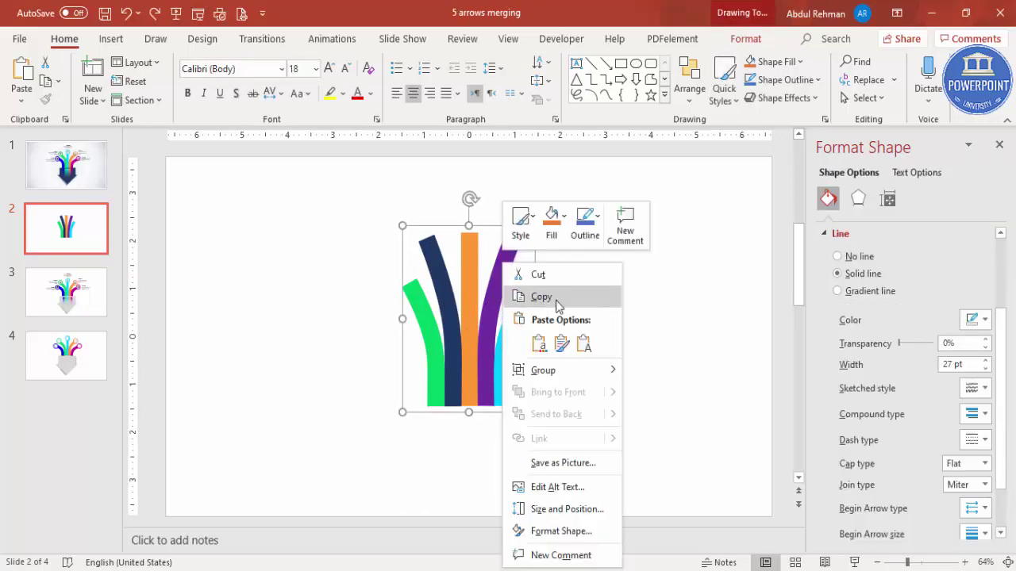
pyautogui.moveTo(553, 371)
pyautogui.click(665, 418)
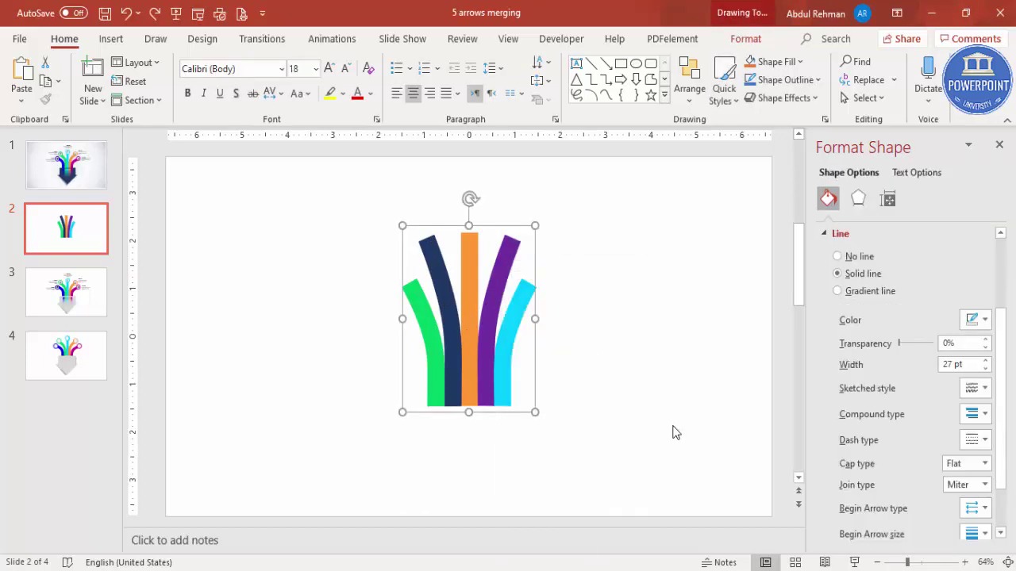
pyautogui.click(631, 380)
# Bend the tops of the green and navy lines further out to the left via Edit Points
pyautogui.click(415, 300)
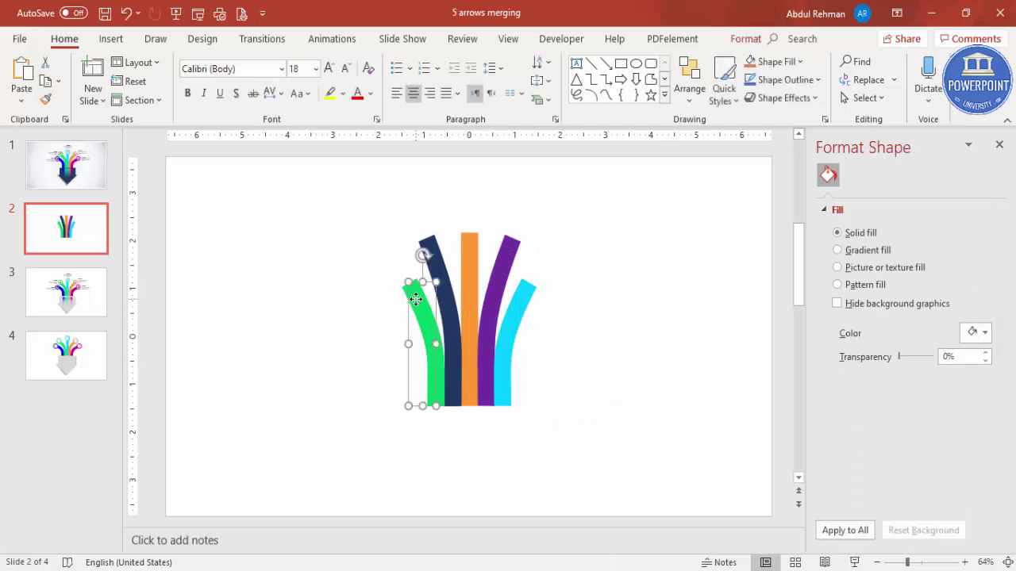
pyautogui.rightClick(416, 305)
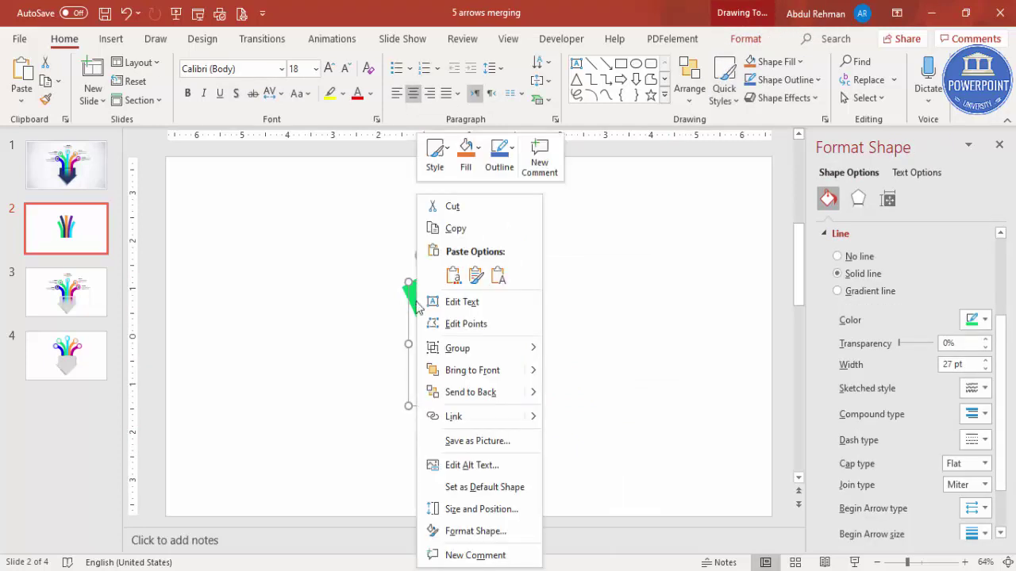
pyautogui.click(472, 325)
pyautogui.moveTo(408, 281); pyautogui.dragTo(410, 303)
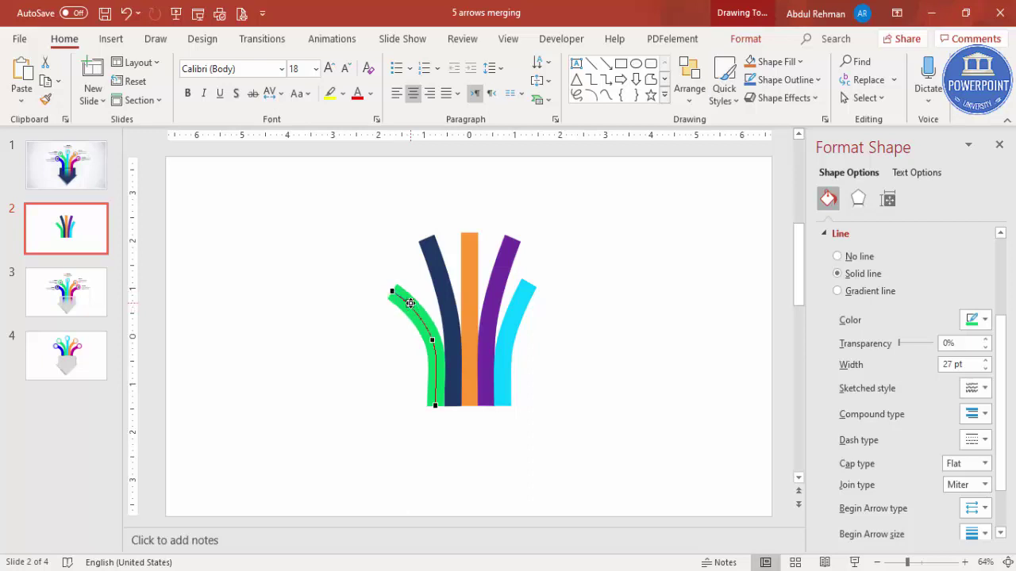
pyautogui.click(433, 266)
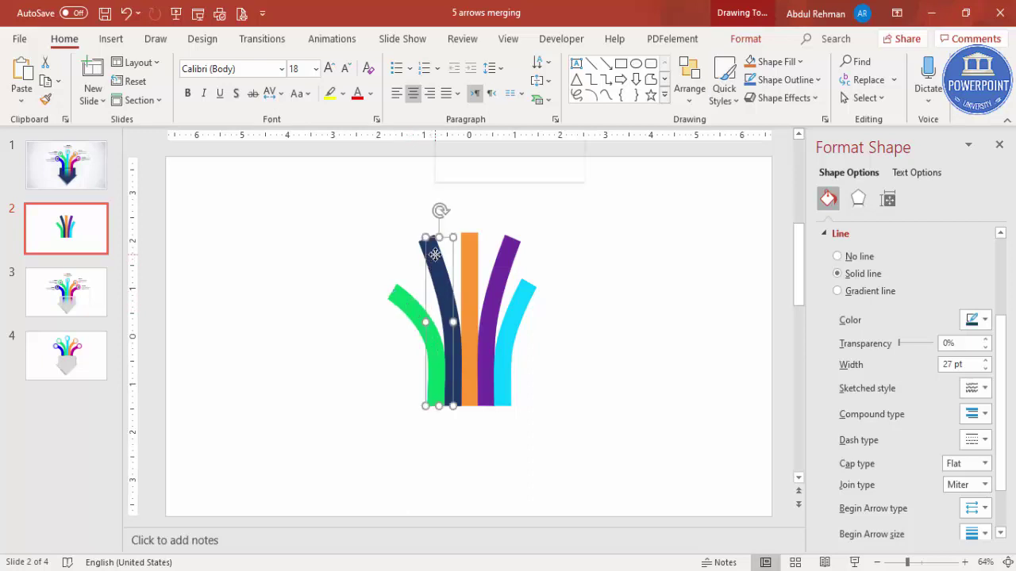
pyautogui.rightClick(446, 279)
pyautogui.click(485, 324)
pyautogui.click(426, 239)
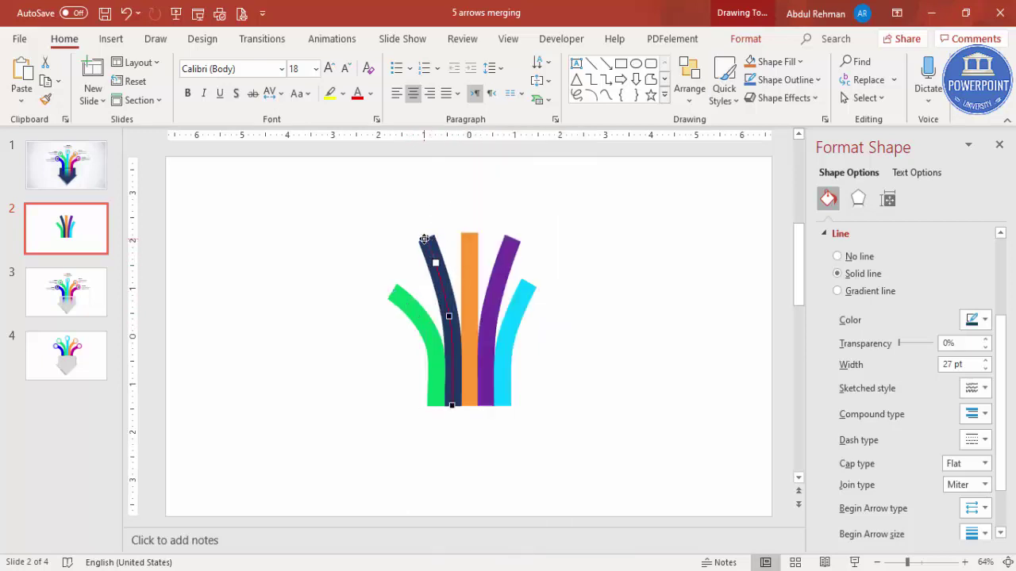
pyautogui.moveTo(412, 243); pyautogui.dragTo(411, 243)
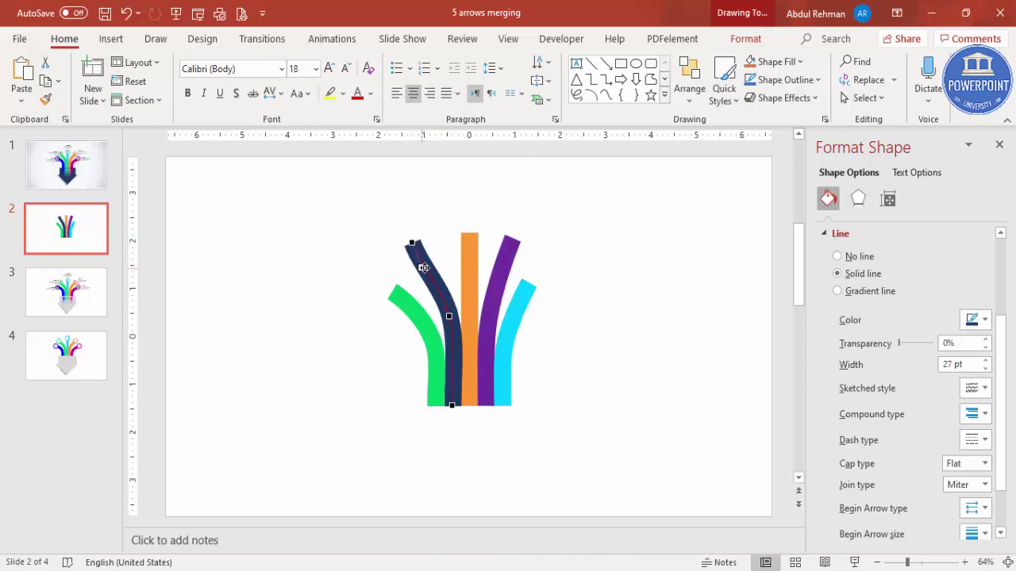
# Lean the tops of the purple and cyan lines further out to the right via Edit Points
pyautogui.click(505, 261)
pyautogui.rightClick(505, 262)
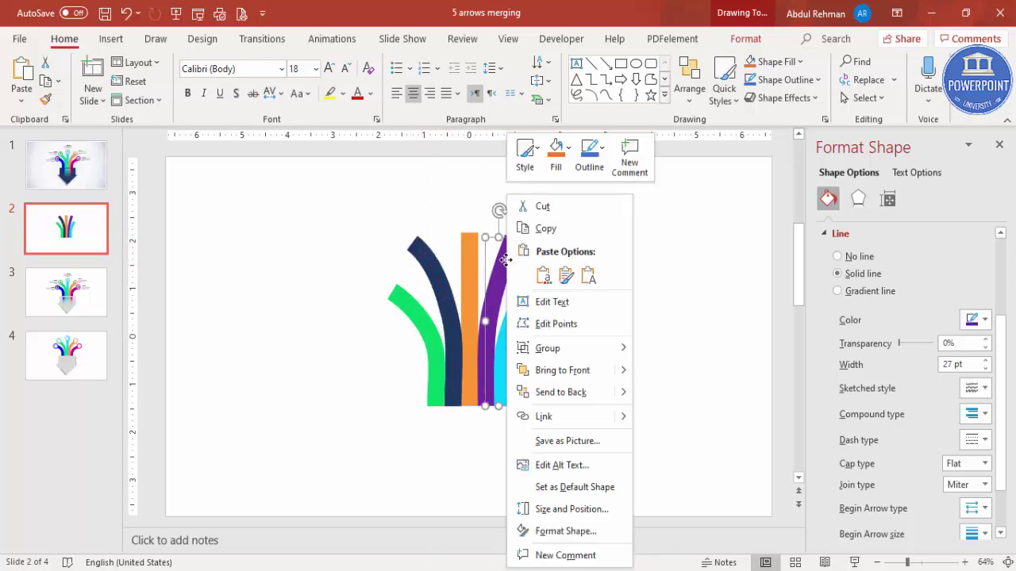
pyautogui.click(558, 323)
pyautogui.moveTo(511, 238); pyautogui.dragTo(521, 242)
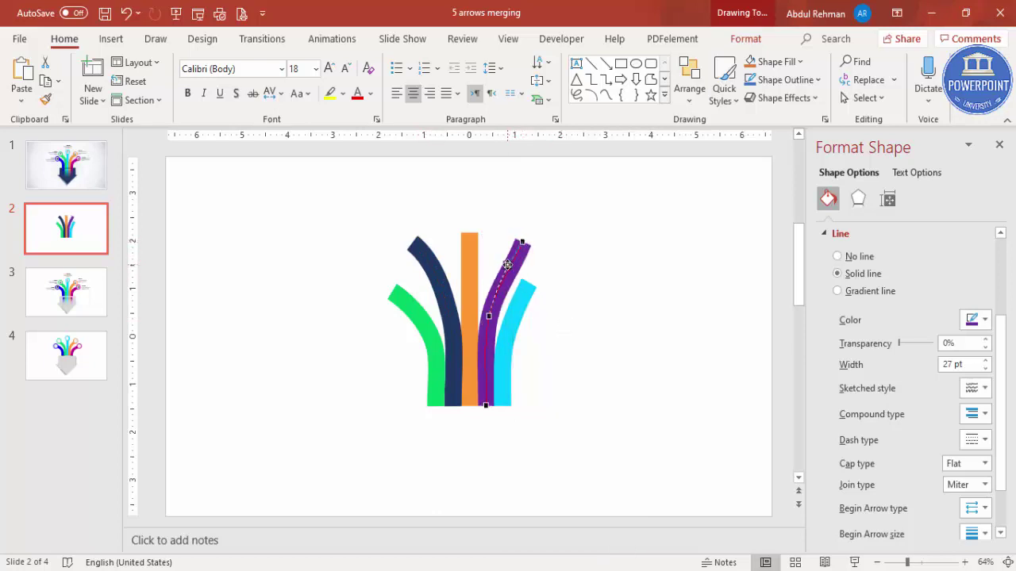
pyautogui.click(520, 292)
pyautogui.rightClick(521, 296)
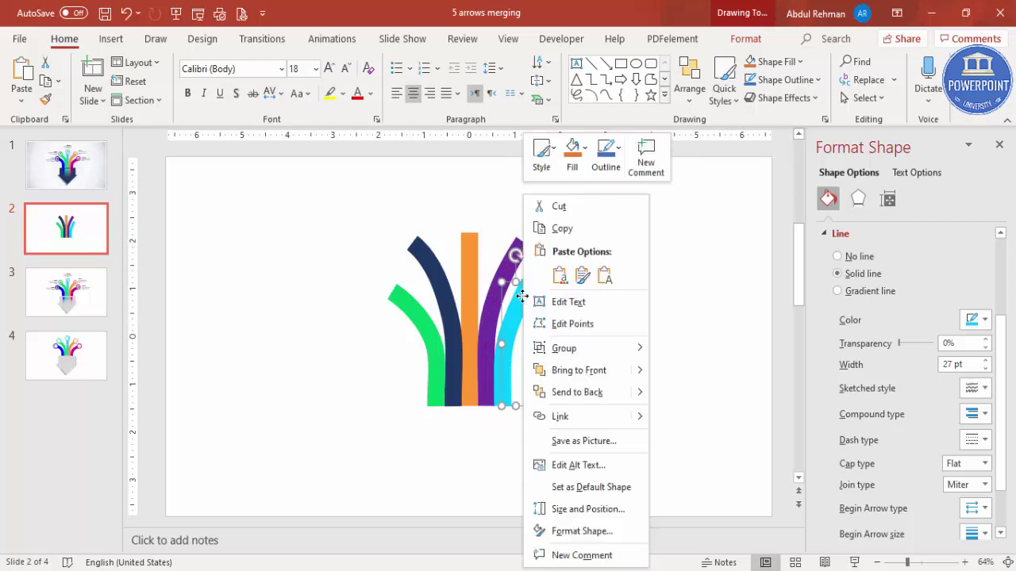
pyautogui.click(572, 323)
pyautogui.moveTo(530, 280); pyautogui.dragTo(527, 304)
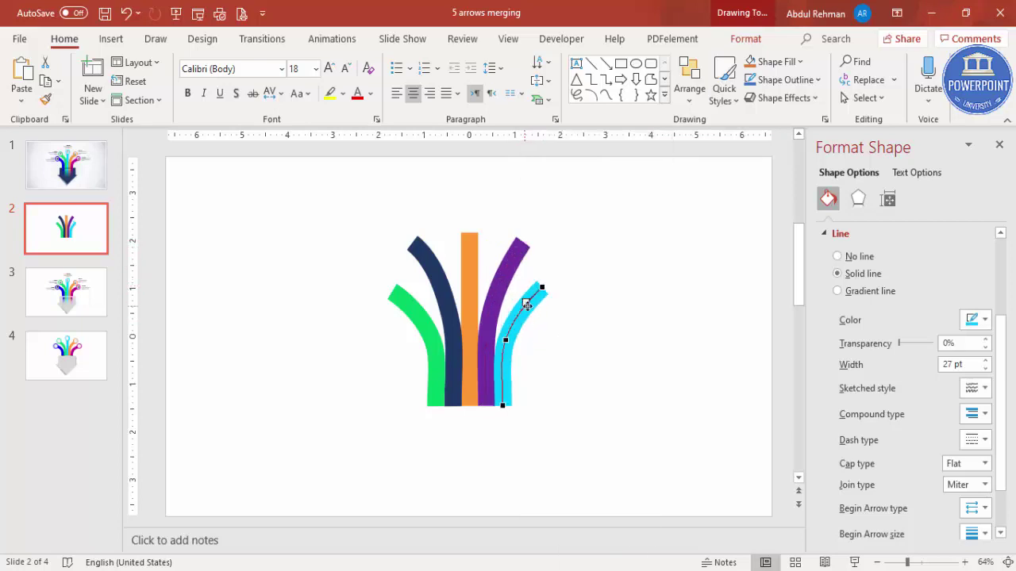
pyautogui.click(602, 330)
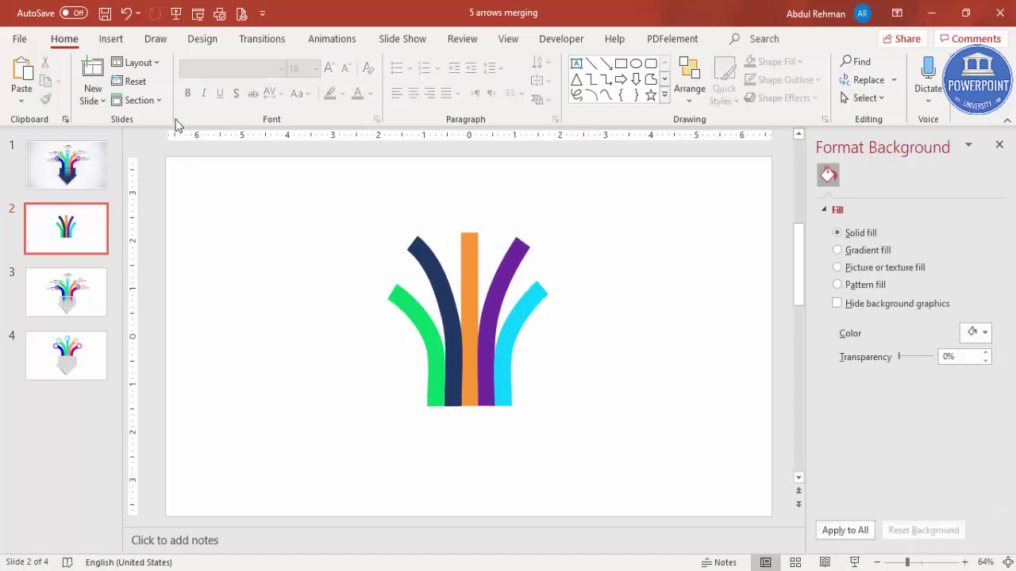
# Draw a small blue circle at the green line's top and remove its outline
pyautogui.click(110, 39)
pyautogui.click(240, 80)
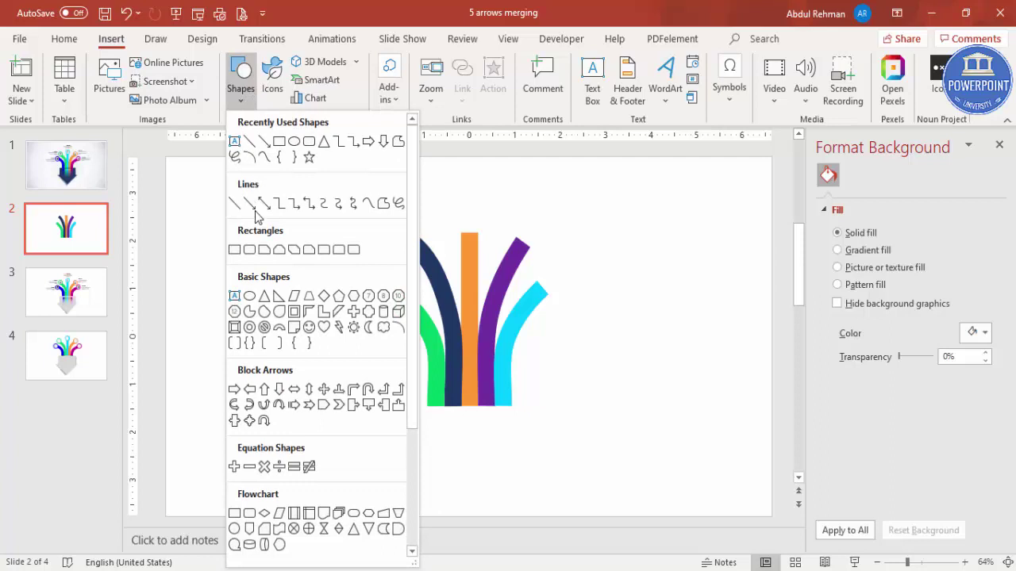
pyautogui.click(248, 296)
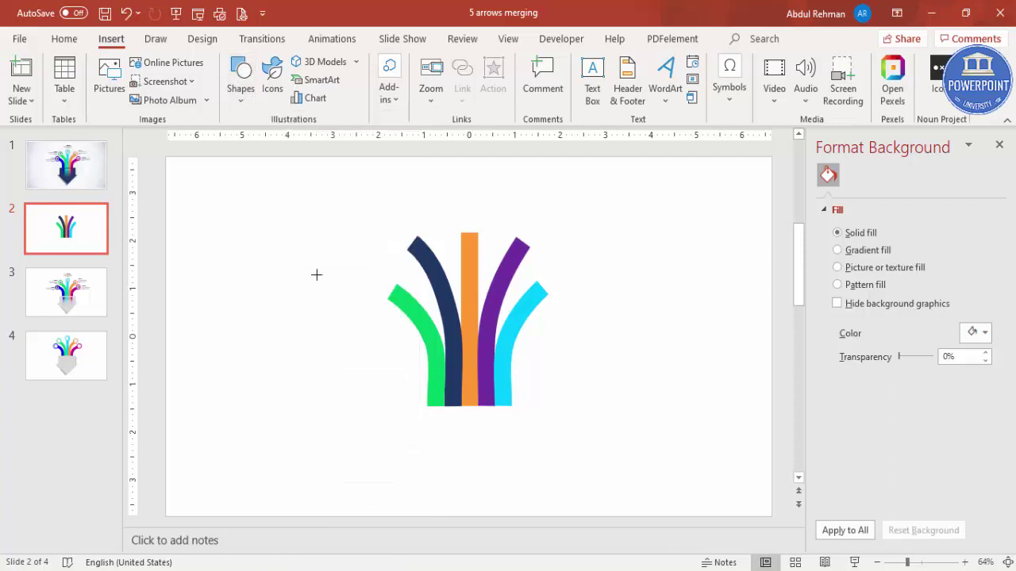
pyautogui.moveTo(373, 276)
pyautogui.mouseDown()
pyautogui.moveTo(407, 305)
pyautogui.moveTo(384, 283)
pyautogui.mouseUp()
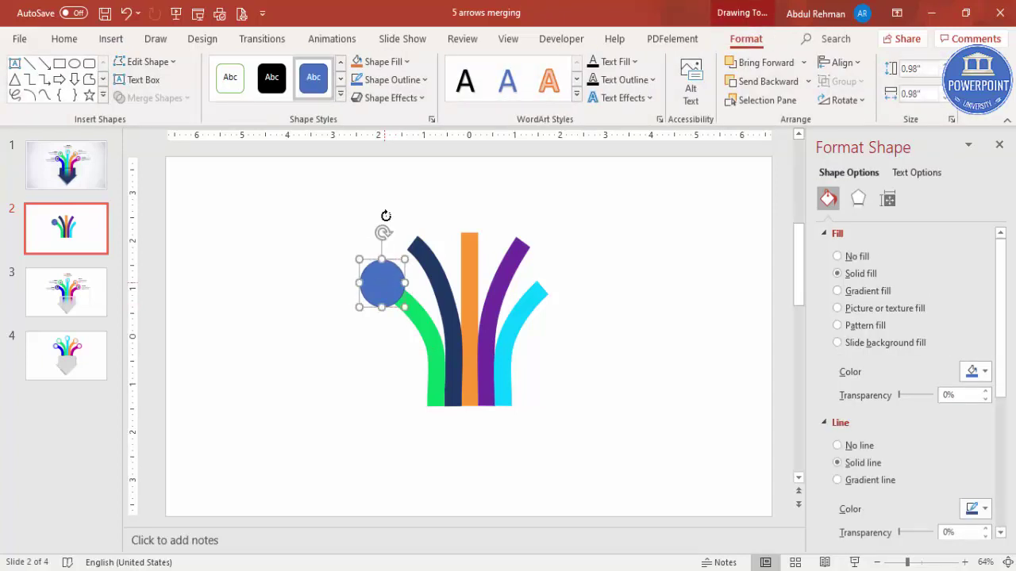
pyautogui.click(411, 81)
pyautogui.click(398, 297)
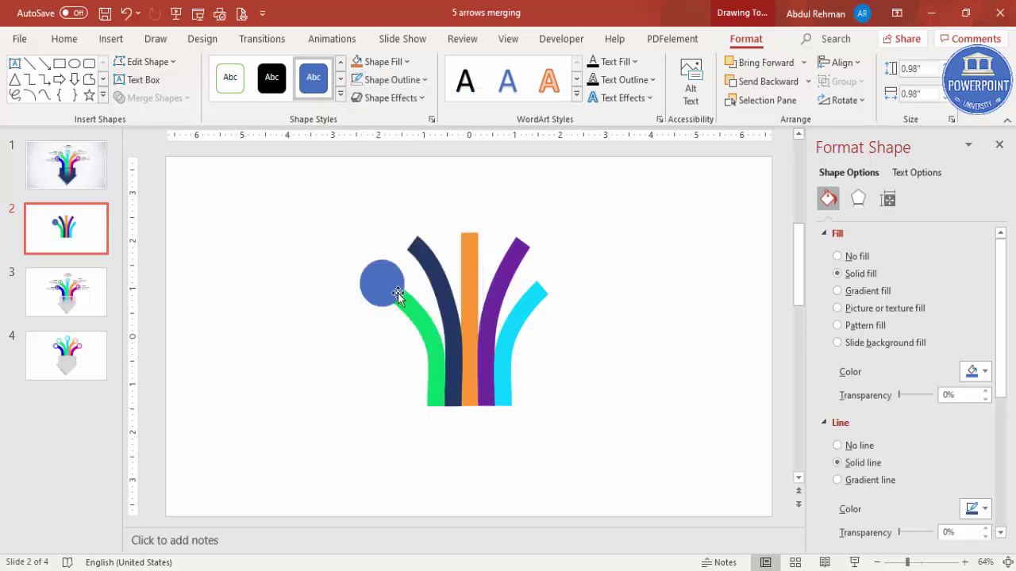
# Copy the circle, shrink it, fill it light grey, and centre it on the blue circle
pyautogui.moveTo(375, 295); pyautogui.dragTo(321, 313)
pyautogui.moveTo(308, 279); pyautogui.dragTo(316, 290)
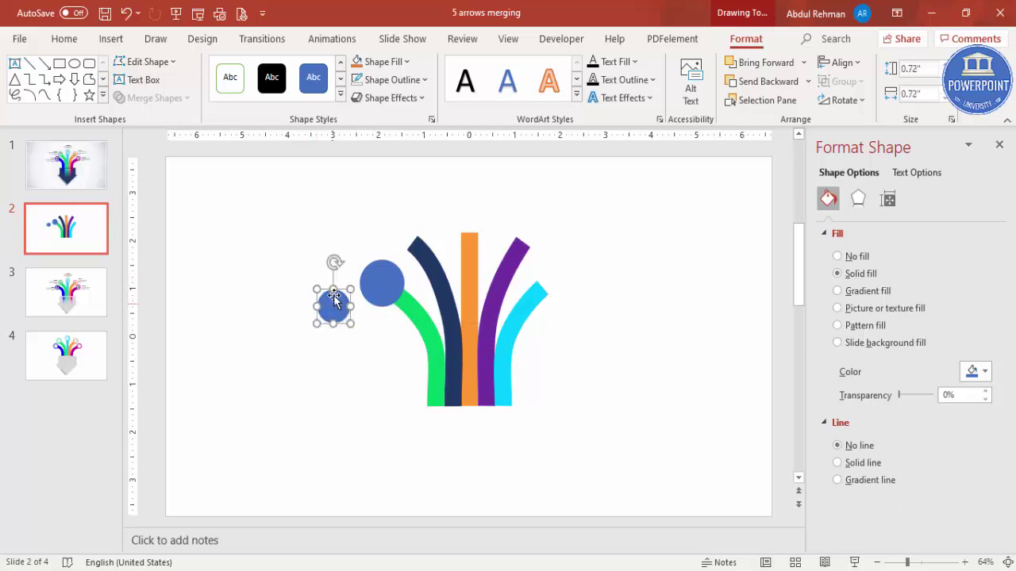
pyautogui.click(384, 62)
pyautogui.click(356, 125)
pyautogui.moveTo(331, 304); pyautogui.dragTo(379, 278)
pyautogui.click(315, 248)
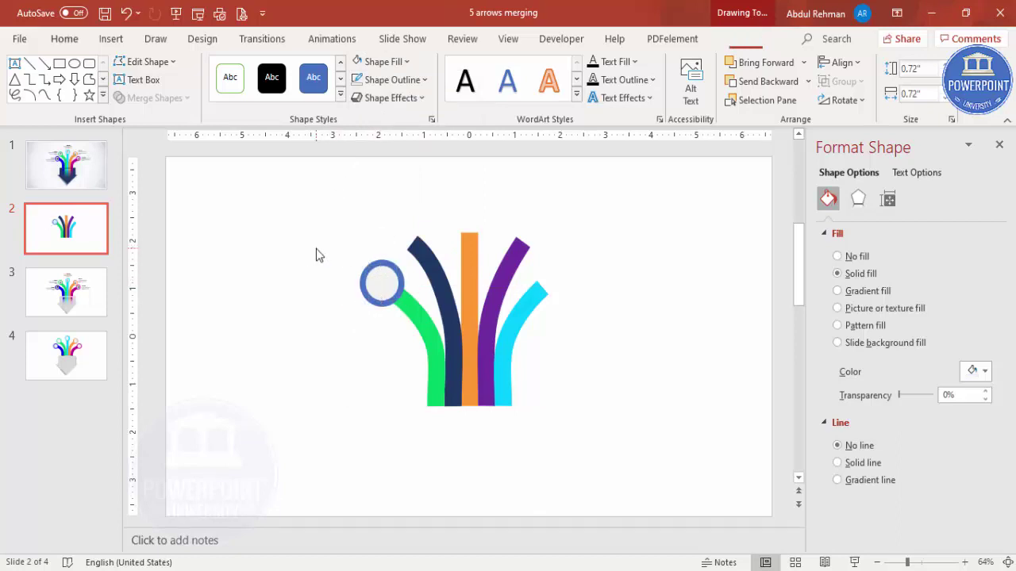
# Fill the ring green and give it an outer shadow preset
pyautogui.click(397, 271)
pyautogui.click(379, 61)
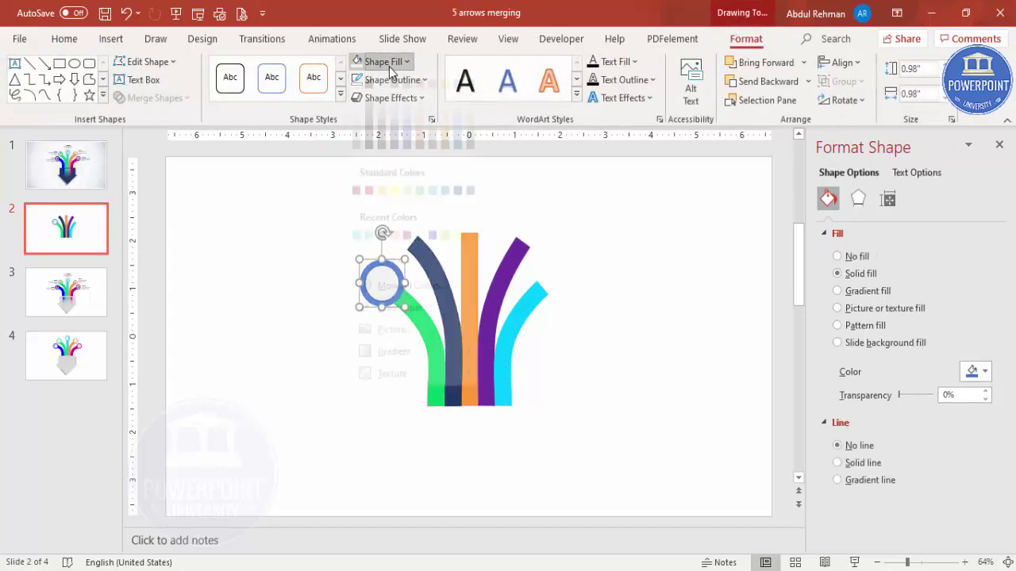
pyautogui.click(368, 253)
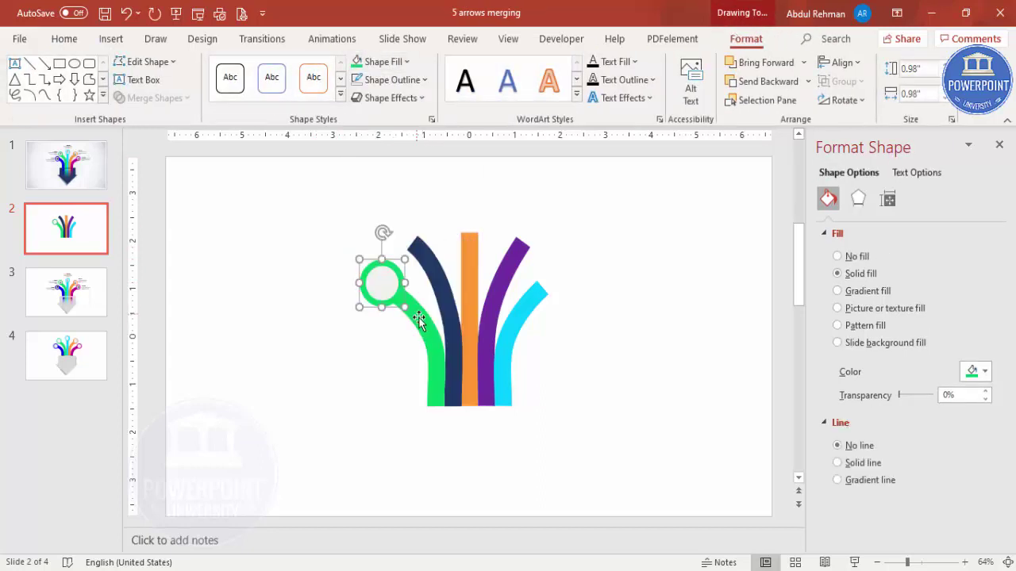
pyautogui.click(857, 199)
pyautogui.click(873, 234)
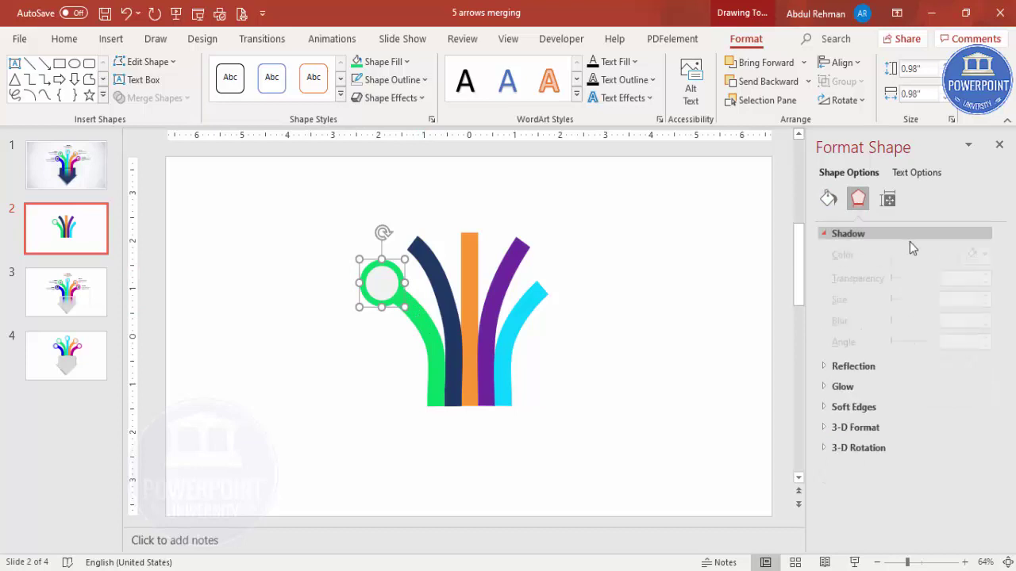
pyautogui.click(973, 255)
pyautogui.click(900, 390)
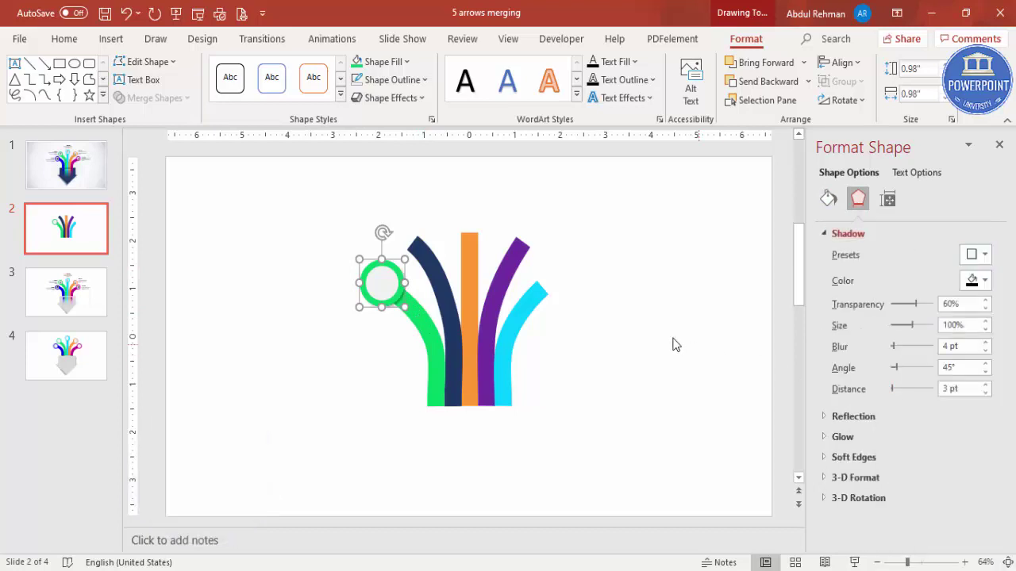
pyautogui.click(646, 343)
# Group the ring parts and place a copy on top of the navy bar
pyautogui.moveTo(343, 248); pyautogui.dragTo(416, 314)
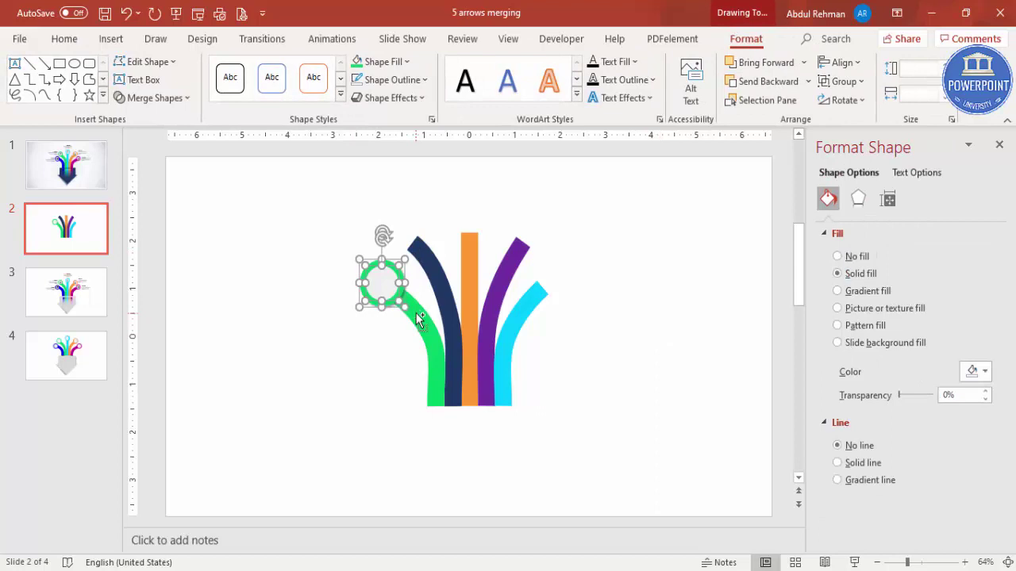
pyautogui.hotkey('ctrl', 'g')
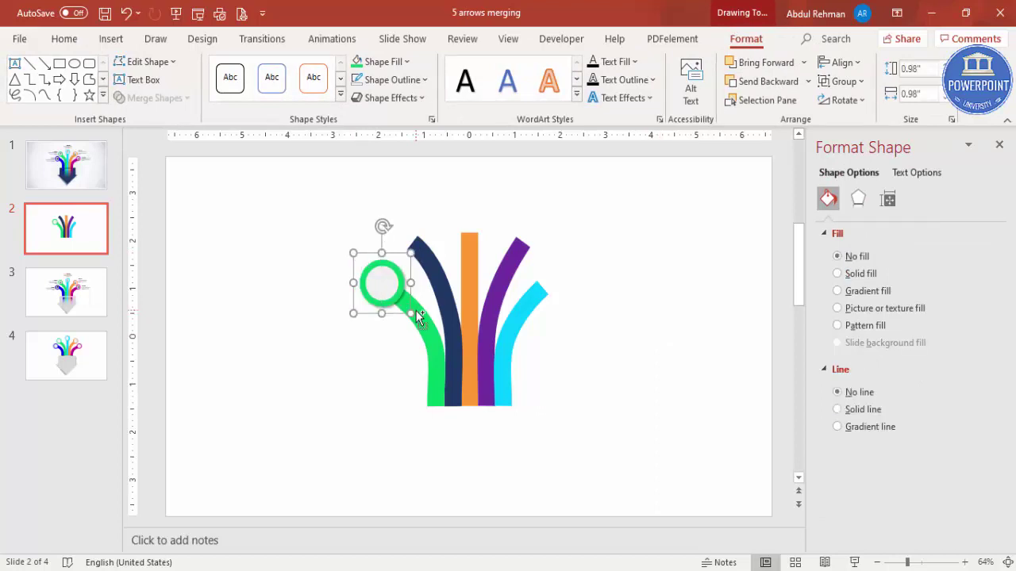
pyautogui.hotkey('ctrl', 'z')
pyautogui.moveTo(385, 293); pyautogui.dragTo(409, 238)
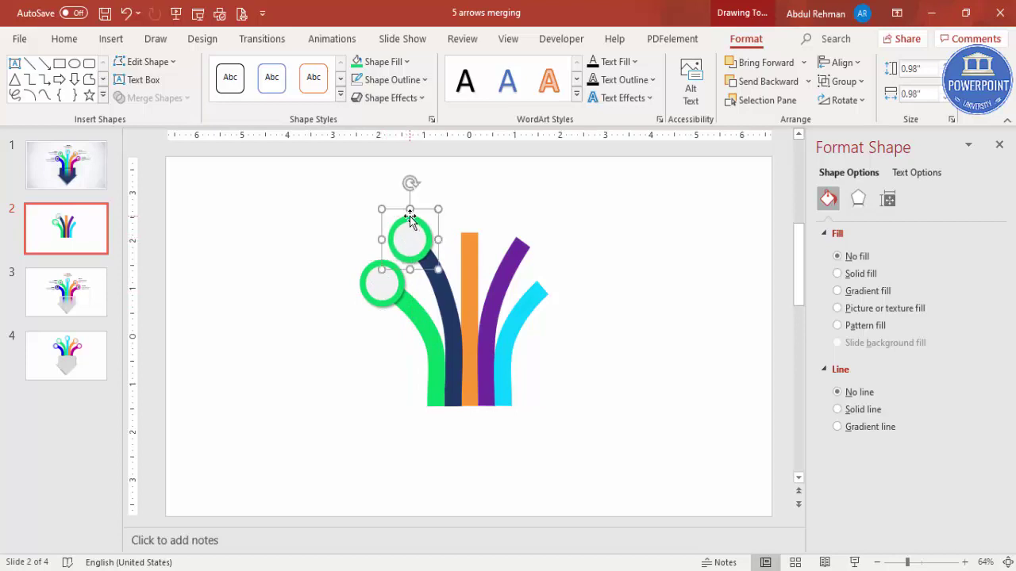
# Colour the copied ring navy and drag another ring copy toward the orange bar
pyautogui.click(405, 62)
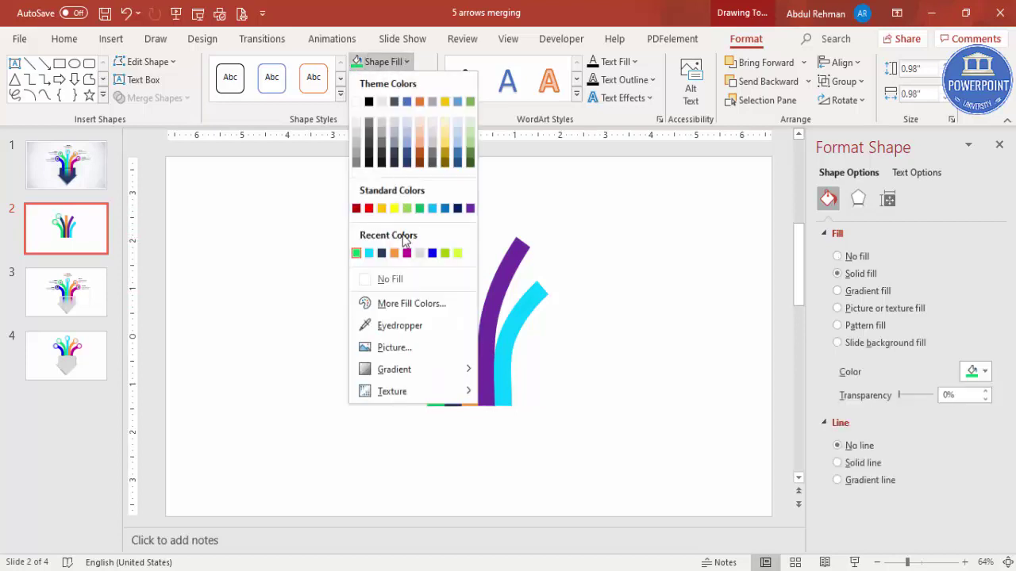
pyautogui.click(381, 253)
pyautogui.click(419, 222)
pyautogui.click(419, 224)
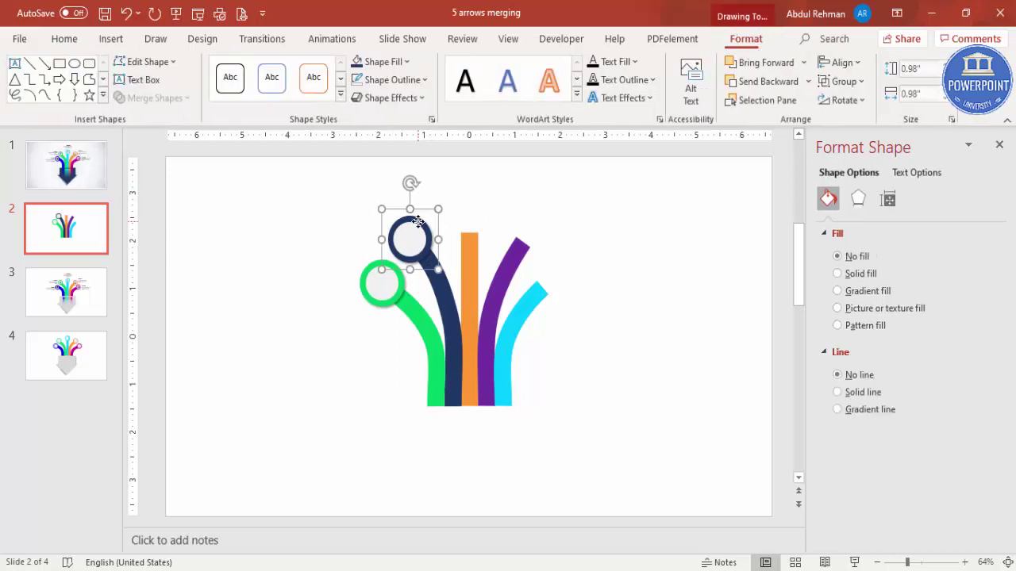
pyautogui.moveTo(432, 222); pyautogui.dragTo(569, 252)
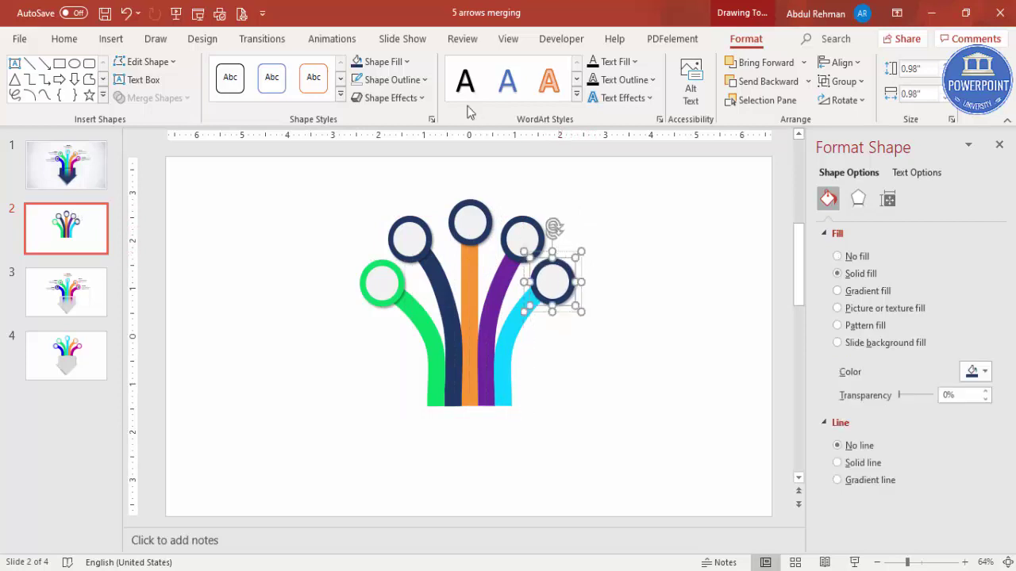
# Colour the remaining rings cyan, purple and orange to match their bars
pyautogui.click(388, 61)
pyautogui.click(384, 254)
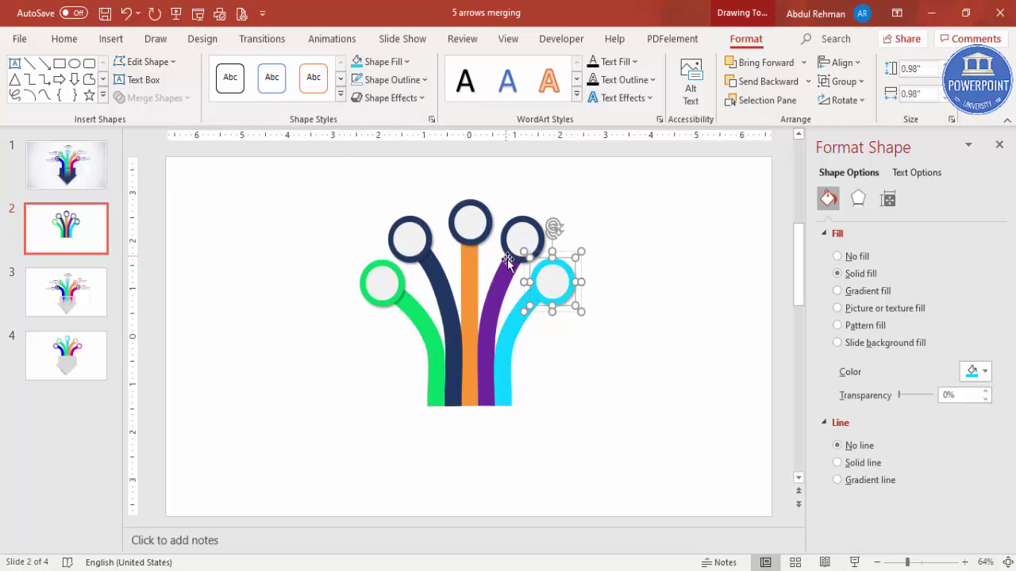
pyautogui.click(521, 230)
pyautogui.click(381, 62)
pyautogui.click(477, 206)
pyautogui.click(477, 206)
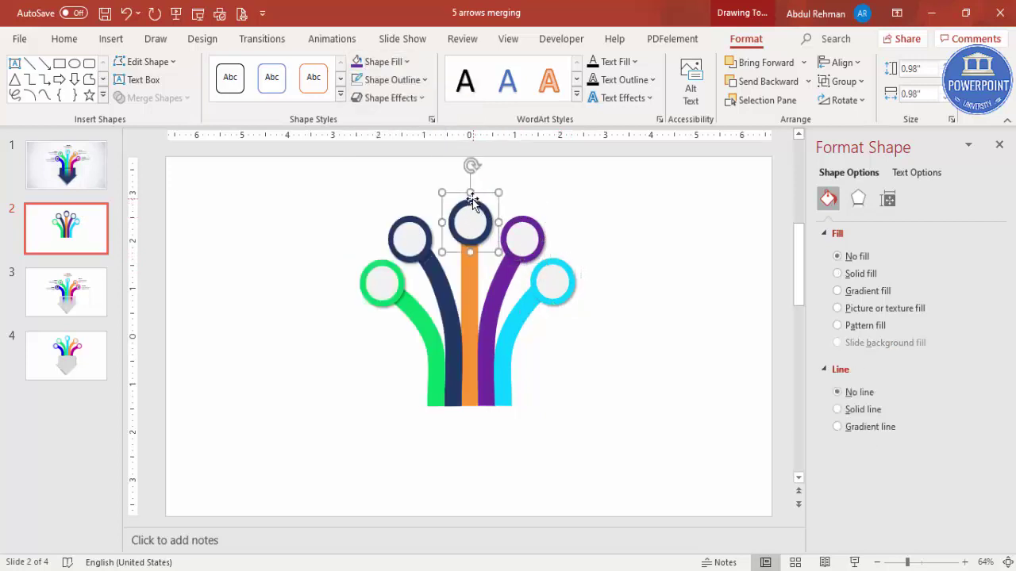
pyautogui.click(381, 62)
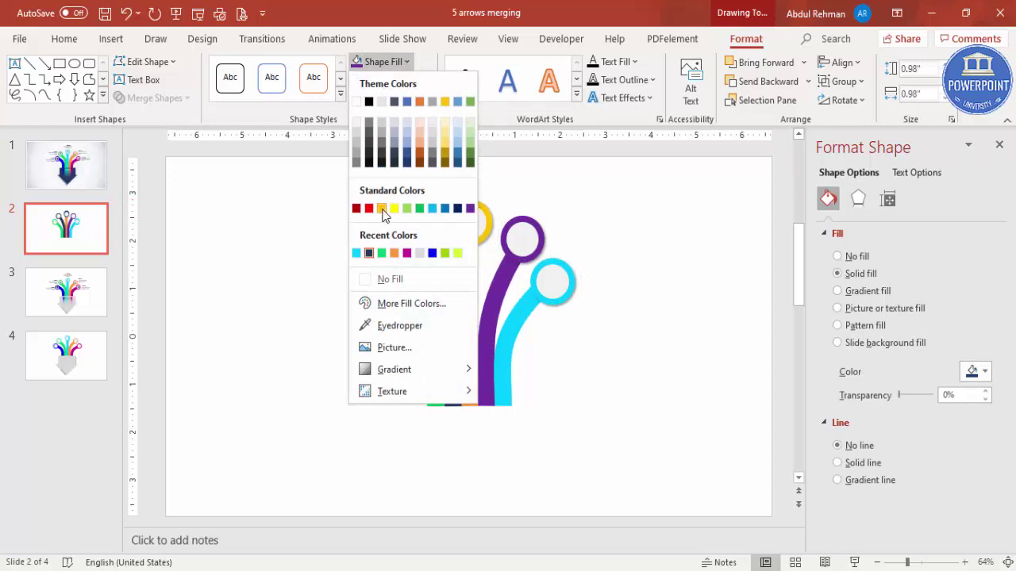
pyautogui.click(384, 209)
pyautogui.click(386, 62)
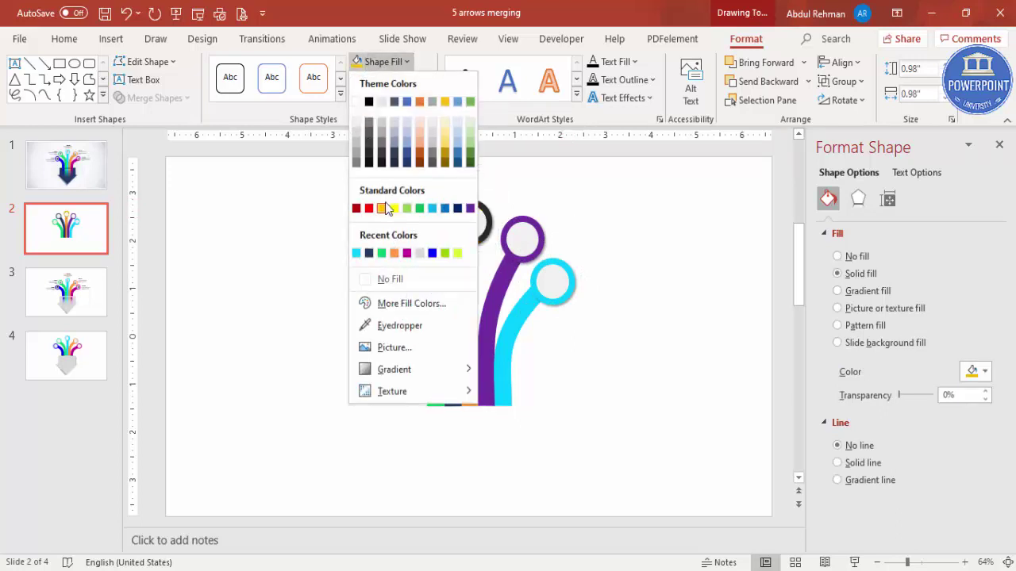
pyautogui.click(397, 253)
pyautogui.click(588, 228)
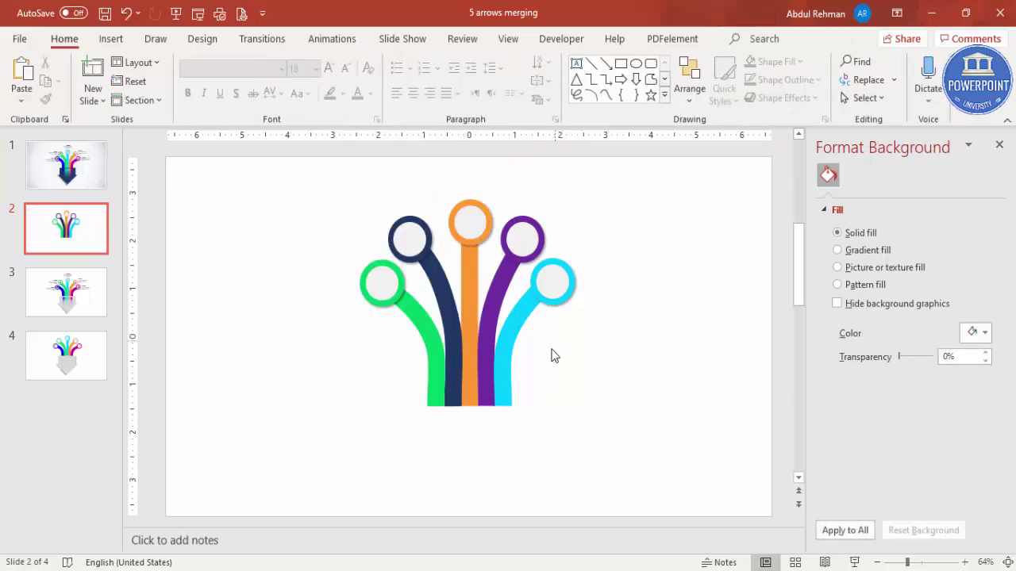
# Select every bar and ring of the graphic and drag them slightly upward
pyautogui.moveTo(321, 215); pyautogui.dragTo(615, 436)
pyautogui.moveTo(506, 381); pyautogui.dragTo(493, 390)
pyautogui.click(583, 389)
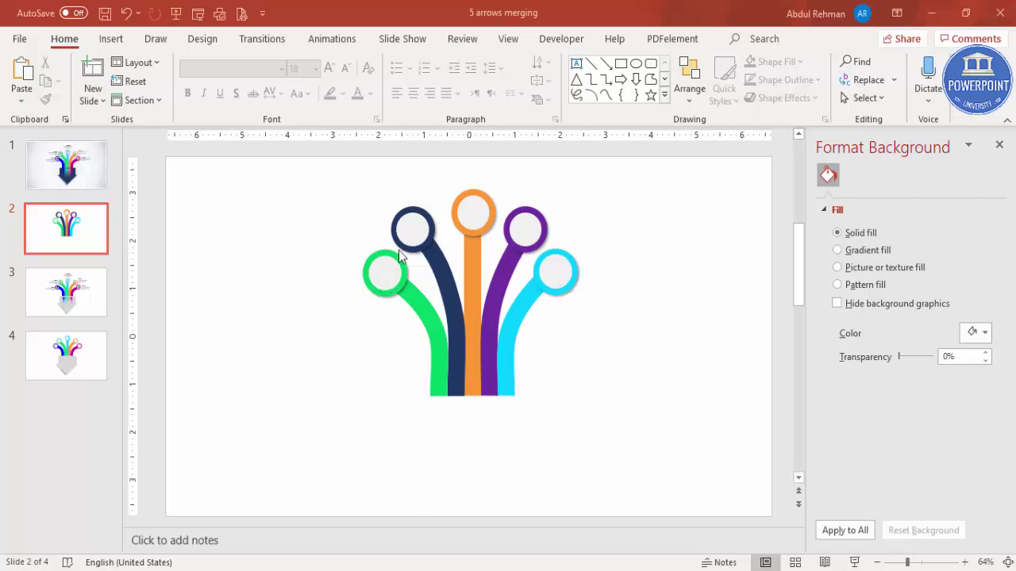
# Insert the target, pie chart, presentation board, bar chart and phone icons from the icon library
pyautogui.click(111, 40)
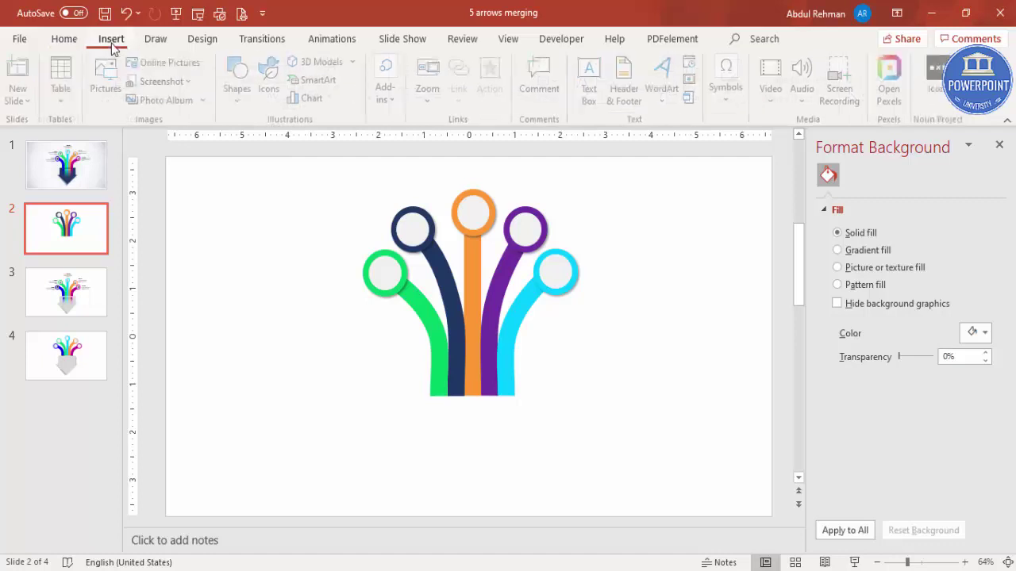
pyautogui.click(274, 91)
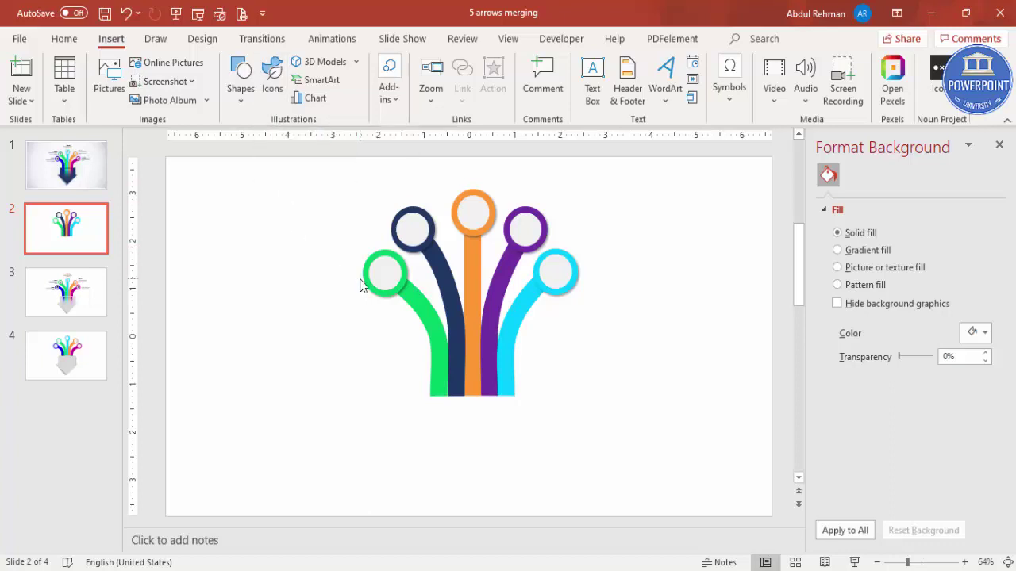
pyautogui.click(275, 85)
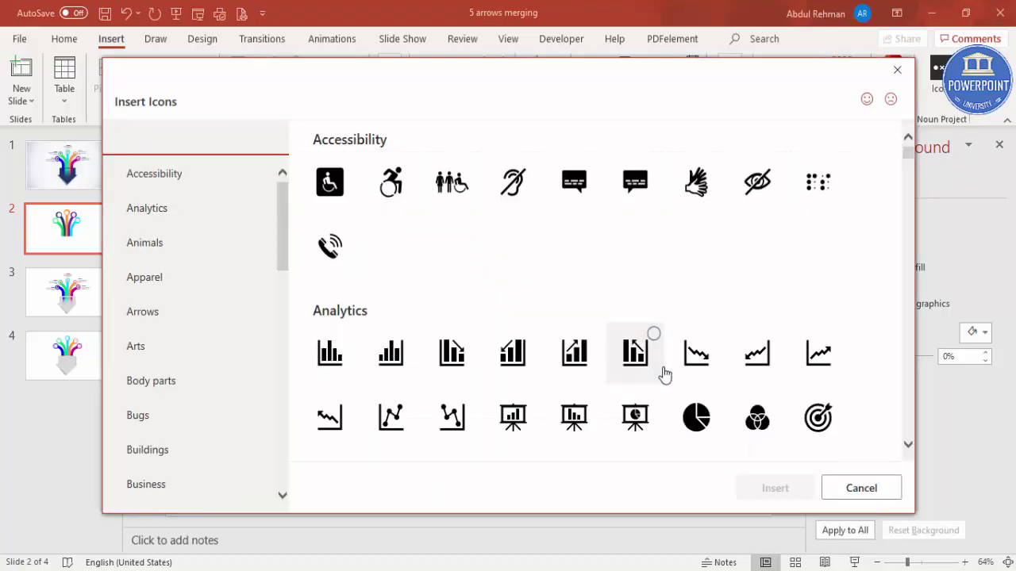
pyautogui.click(809, 435)
pyautogui.click(700, 427)
pyautogui.click(519, 429)
pyautogui.click(454, 341)
pyautogui.click(333, 246)
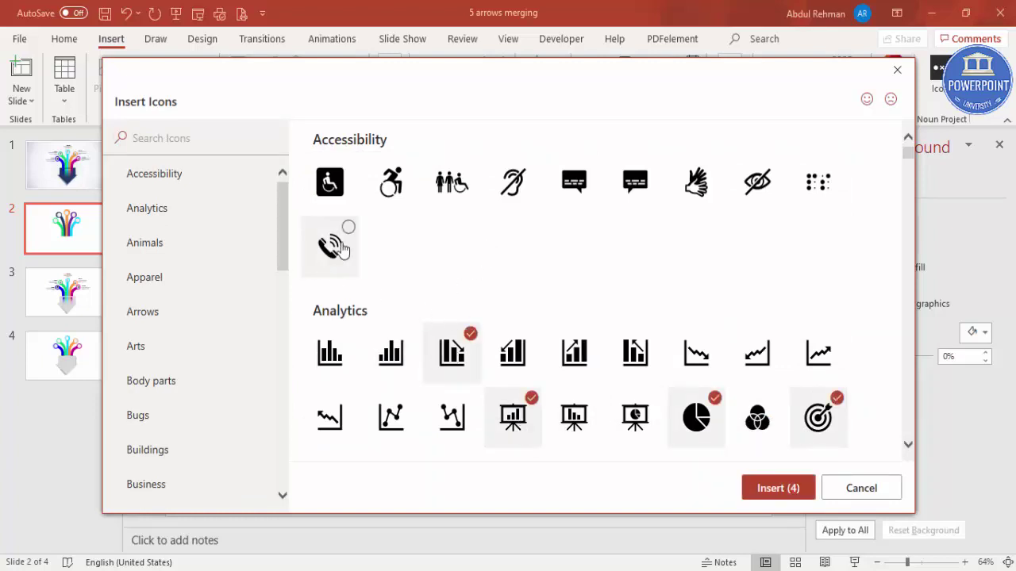
pyautogui.click(782, 492)
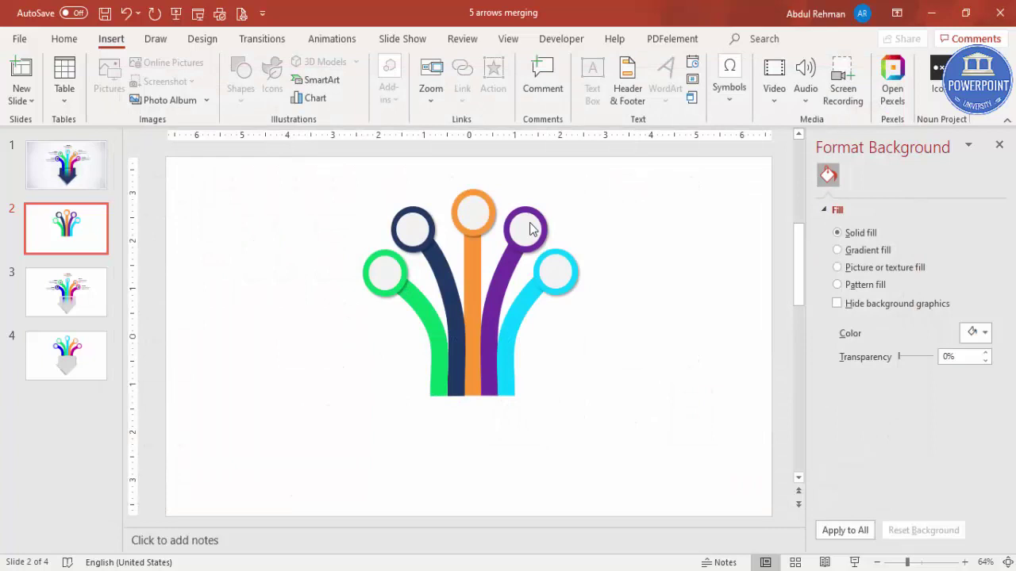
# Move the inserted icons beside the graphic and shrink them to 0.4 inches
pyautogui.moveTo(488, 357); pyautogui.dragTo(661, 349)
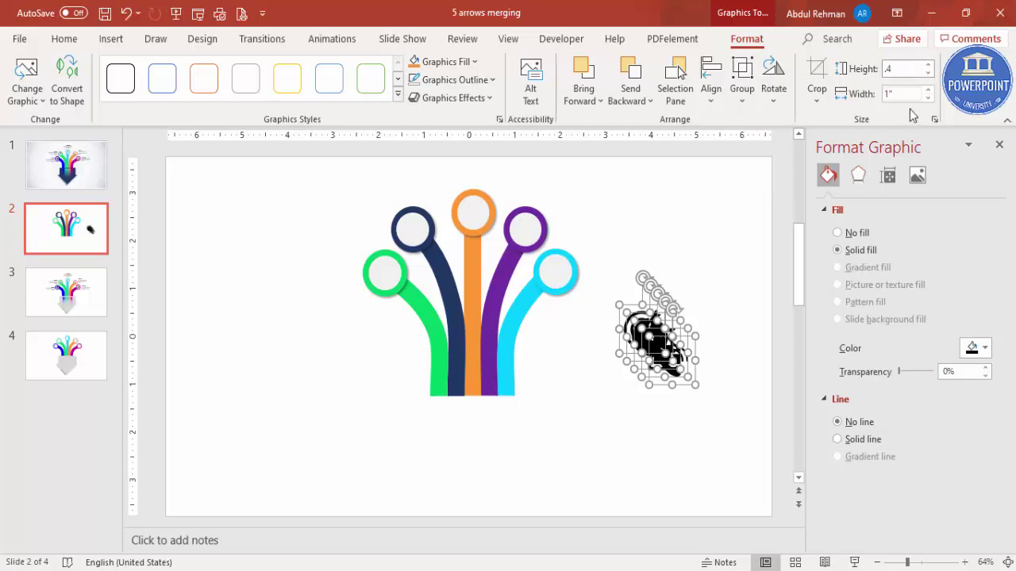
pyautogui.press('Return')
pyautogui.click(709, 242)
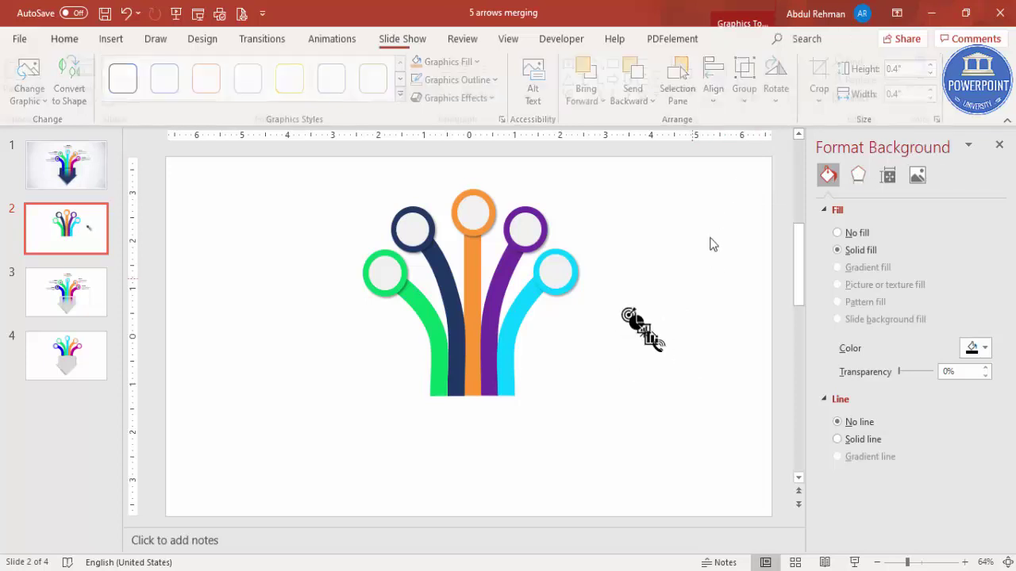
# Place target, pie chart, bar chart, presentation and phone icons in the green, navy, orange, purple and cyan rings
pyautogui.moveTo(625, 316); pyautogui.dragTo(386, 273)
pyautogui.click(631, 317)
pyautogui.moveTo(636, 321); pyautogui.dragTo(411, 230)
pyautogui.moveTo(660, 333); pyautogui.dragTo(524, 231)
pyautogui.moveTo(660, 347); pyautogui.dragTo(557, 272)
pyautogui.click(416, 391)
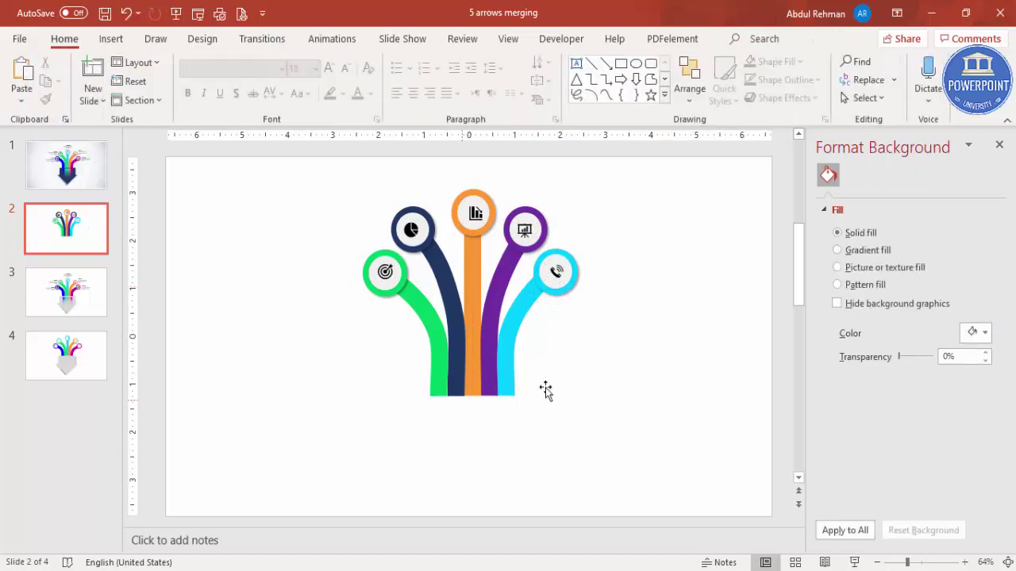
# Draw a rounded rectangle just below where the bars join
pyautogui.click(111, 40)
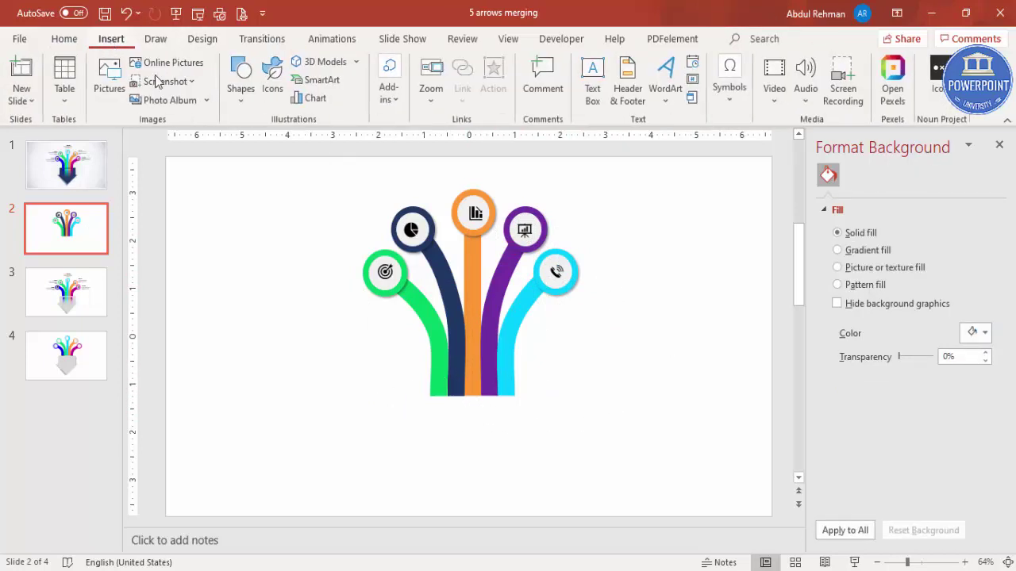
pyautogui.click(241, 102)
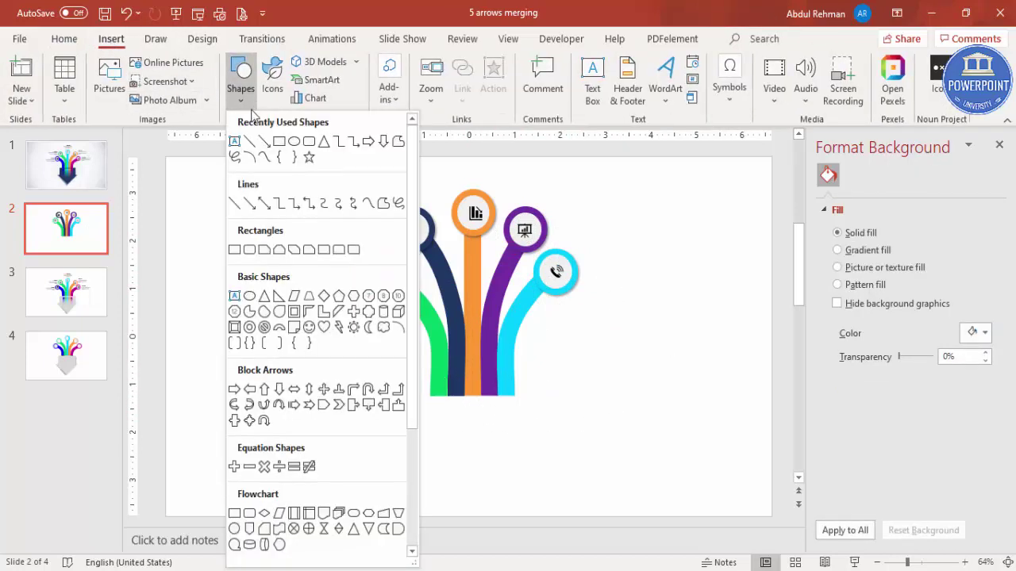
pyautogui.click(247, 251)
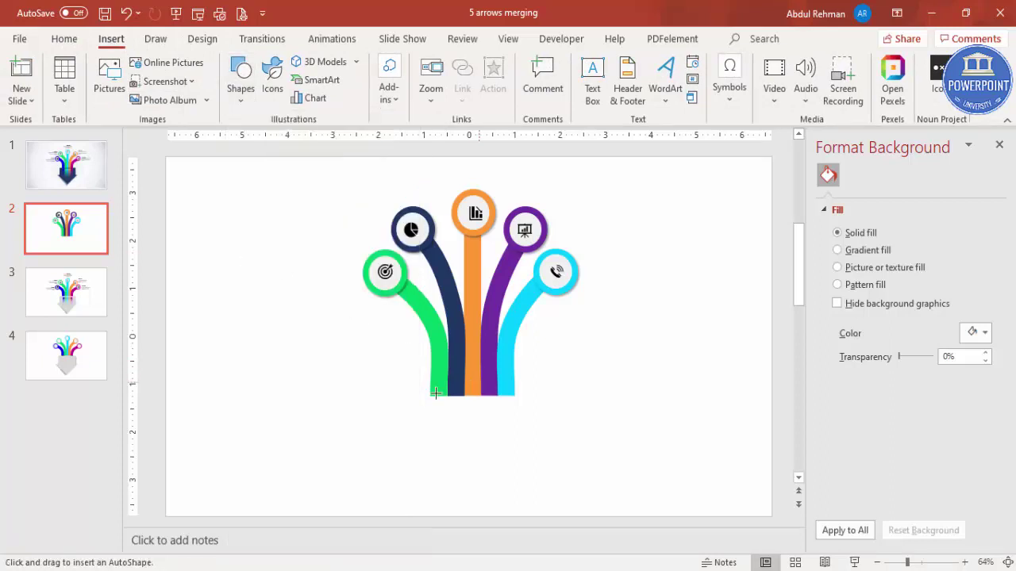
pyautogui.moveTo(404, 386); pyautogui.dragTo(542, 466)
pyautogui.moveTo(511, 433); pyautogui.dragTo(510, 429)
# Remove the rectangle's outline, fill it light grey, and shorten it to 1.44 inches tall
pyautogui.click(422, 81)
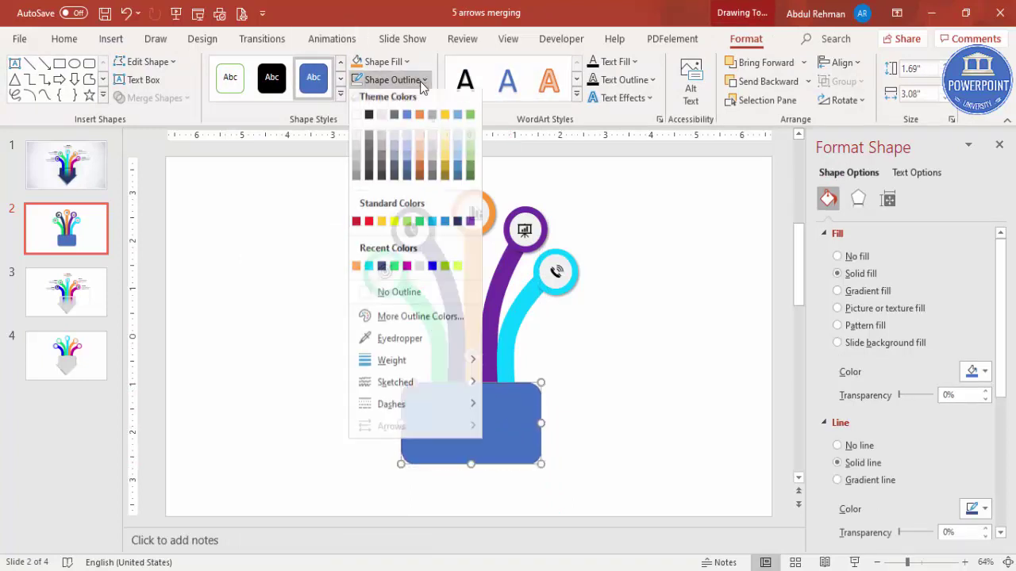
pyautogui.click(396, 292)
pyautogui.click(381, 62)
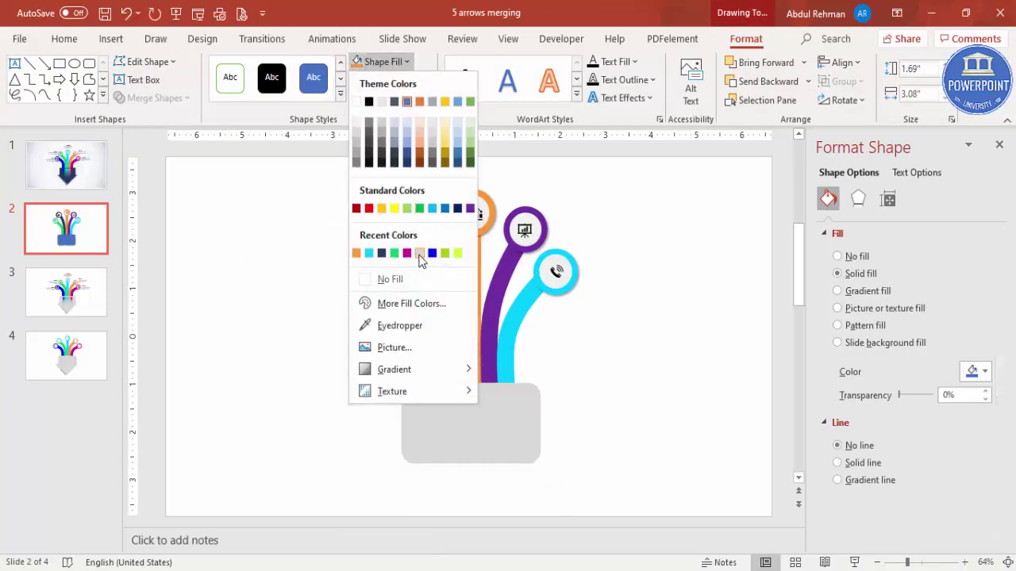
pyautogui.click(420, 252)
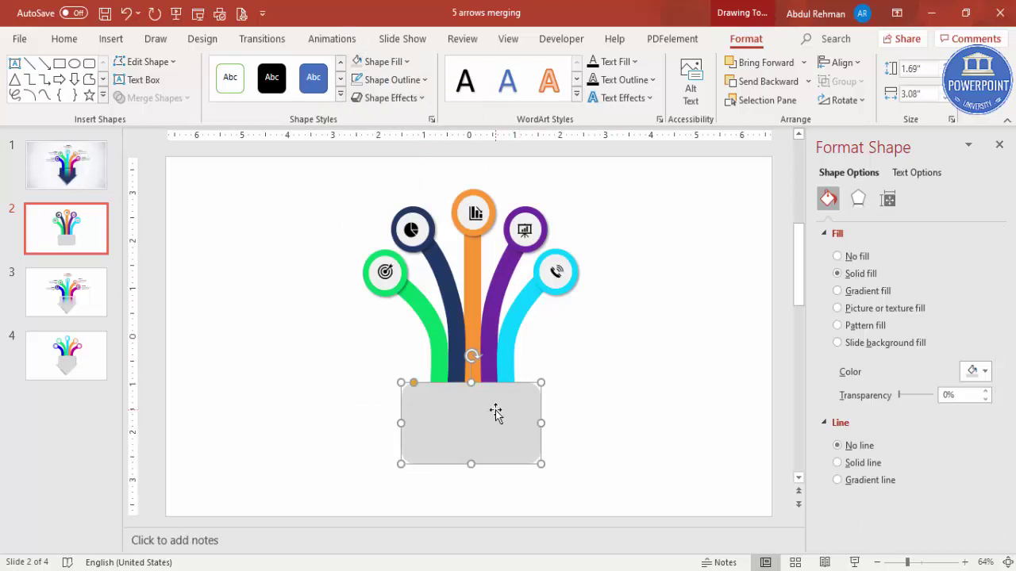
pyautogui.moveTo(413, 383); pyautogui.dragTo(411, 385)
pyautogui.moveTo(469, 461); pyautogui.dragTo(471, 453)
pyautogui.click(606, 418)
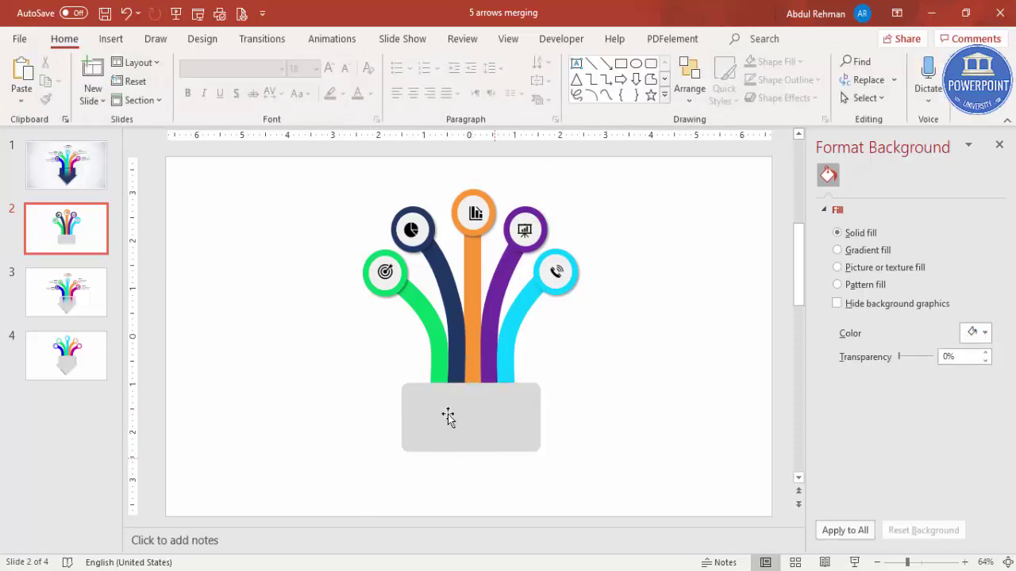
pyautogui.click(111, 38)
# Draw a grey, outline-free triangle and flip it vertically to point downward
pyautogui.click(236, 100)
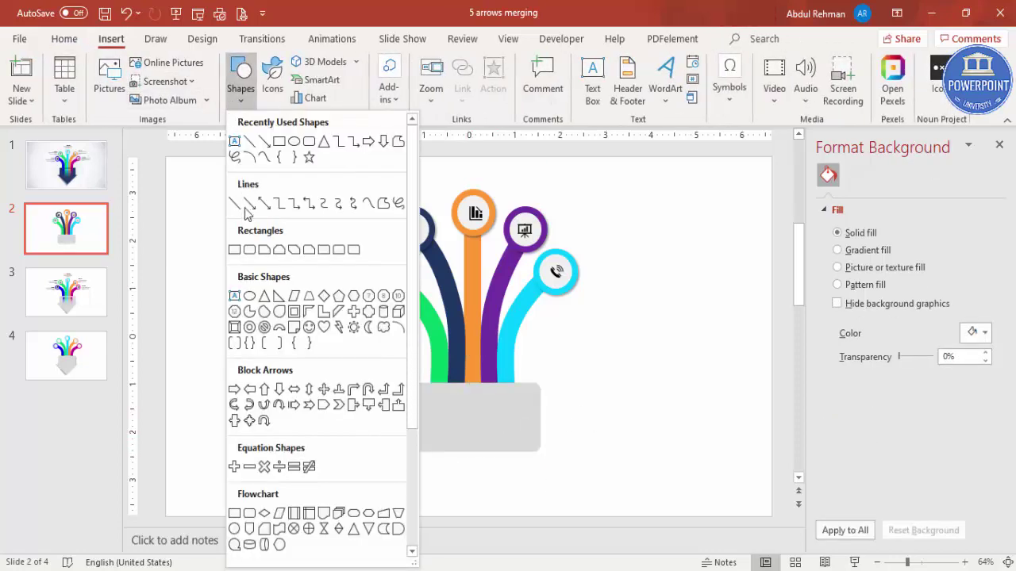
pyautogui.click(264, 298)
pyautogui.moveTo(338, 383)
pyautogui.mouseDown()
pyautogui.moveTo(508, 453)
pyautogui.moveTo(496, 466)
pyautogui.mouseUp()
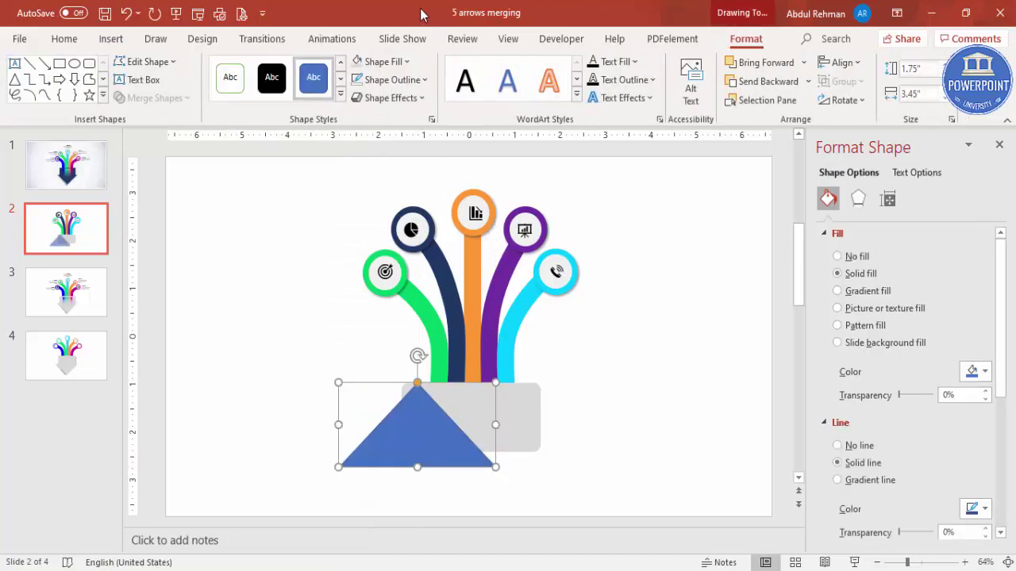
pyautogui.click(356, 61)
pyautogui.click(392, 79)
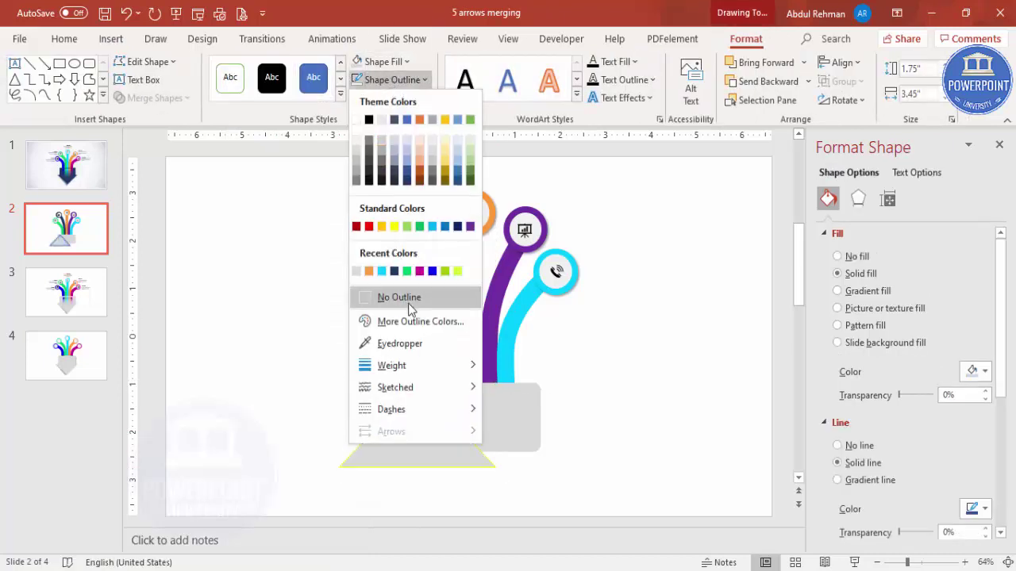
pyautogui.click(412, 297)
pyautogui.click(843, 100)
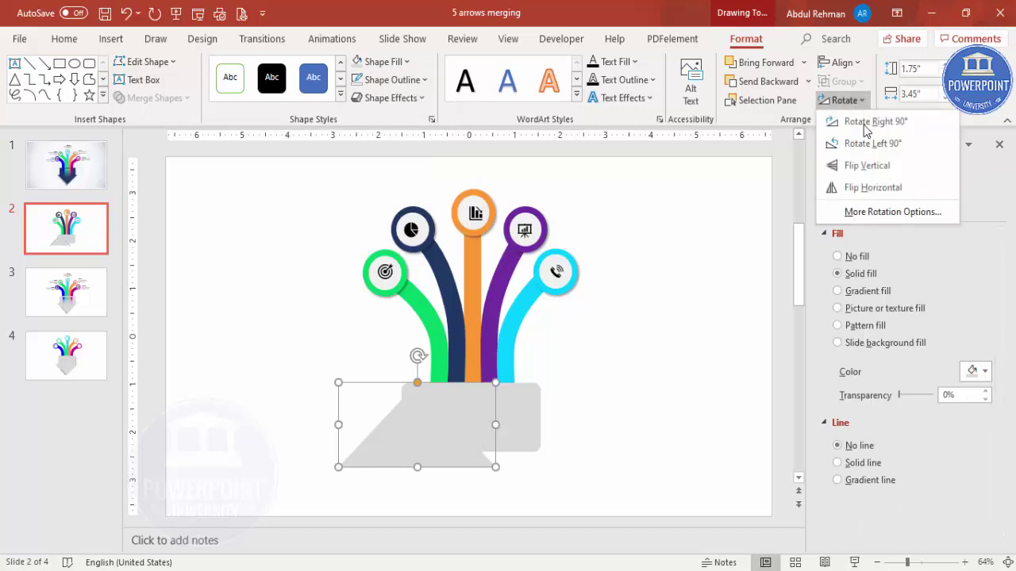
pyautogui.click(872, 168)
# Move the inverted triangle below the rectangle, widen it to 3.89 inches, and centre it
pyautogui.moveTo(479, 406); pyautogui.dragTo(479, 488)
pyautogui.moveTo(388, 481); pyautogui.dragTo(377, 481)
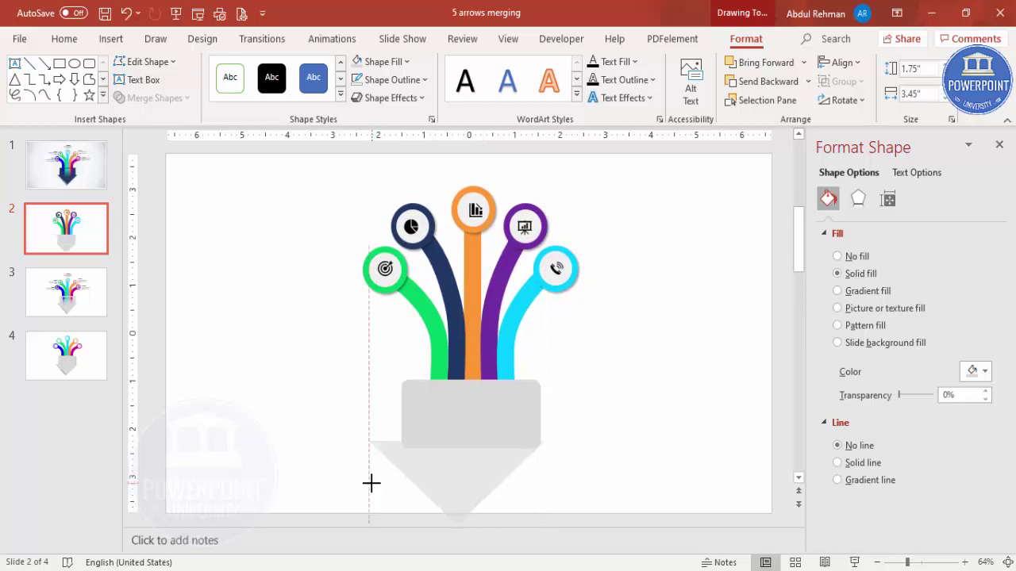
pyautogui.moveTo(483, 472); pyautogui.dragTo(489, 465)
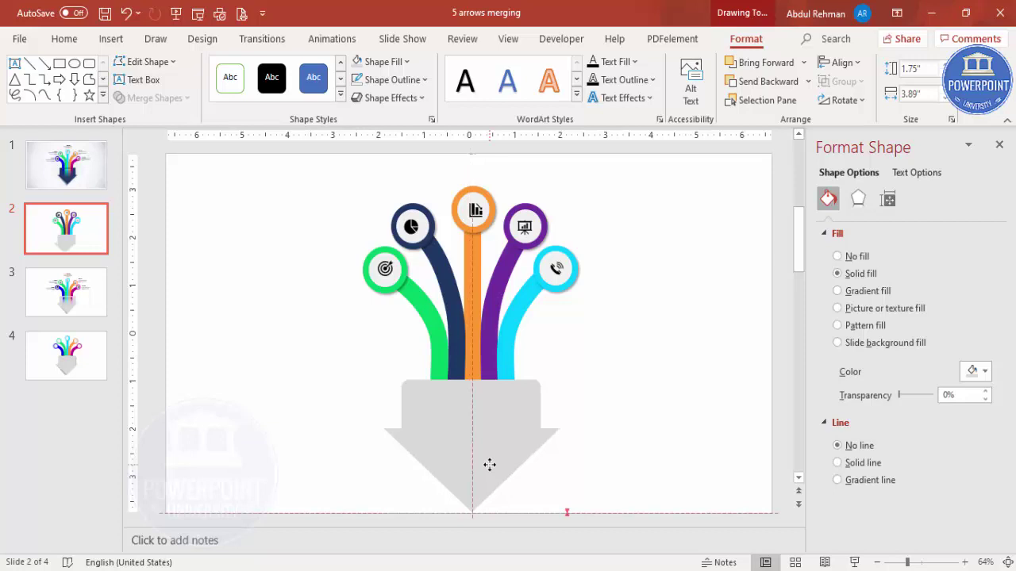
pyautogui.moveTo(489, 465); pyautogui.dragTo(490, 466)
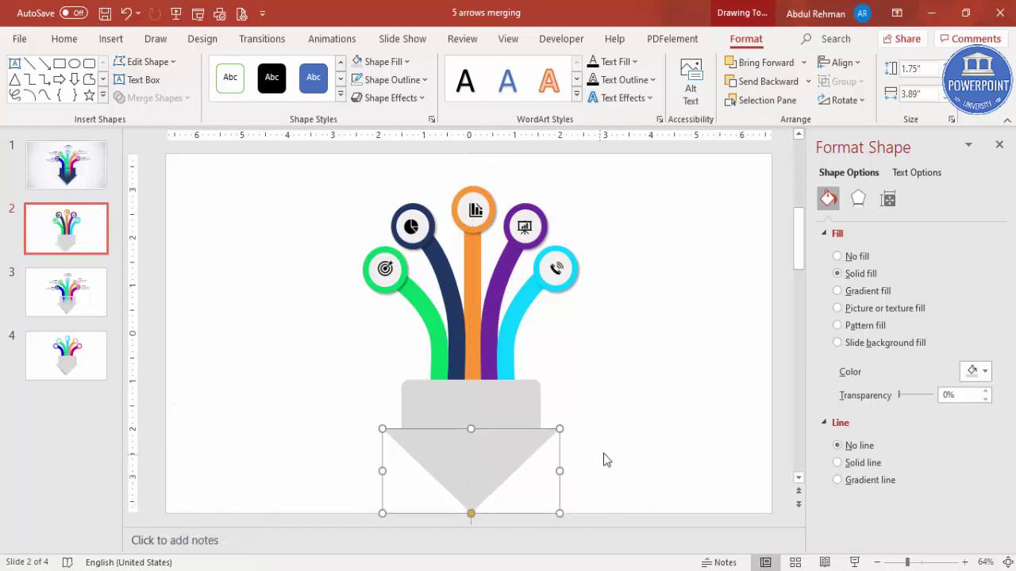
pyautogui.click(605, 456)
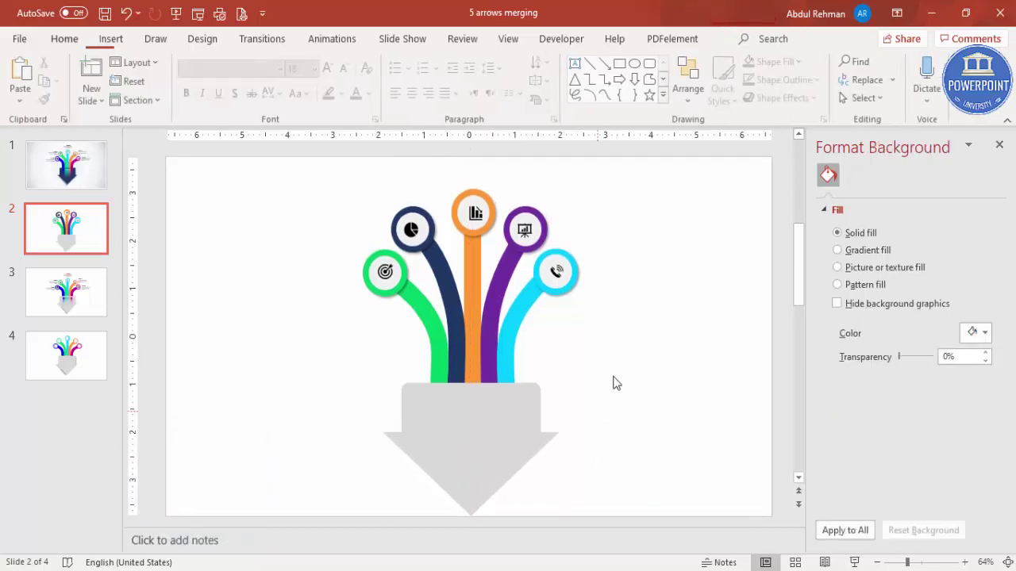
pyautogui.click(522, 403)
# Group the grey rectangle and triangle into one arrow with Ctrl+G
pyautogui.keyDown('shift'); pyautogui.click(488, 477); pyautogui.keyUp('shift')
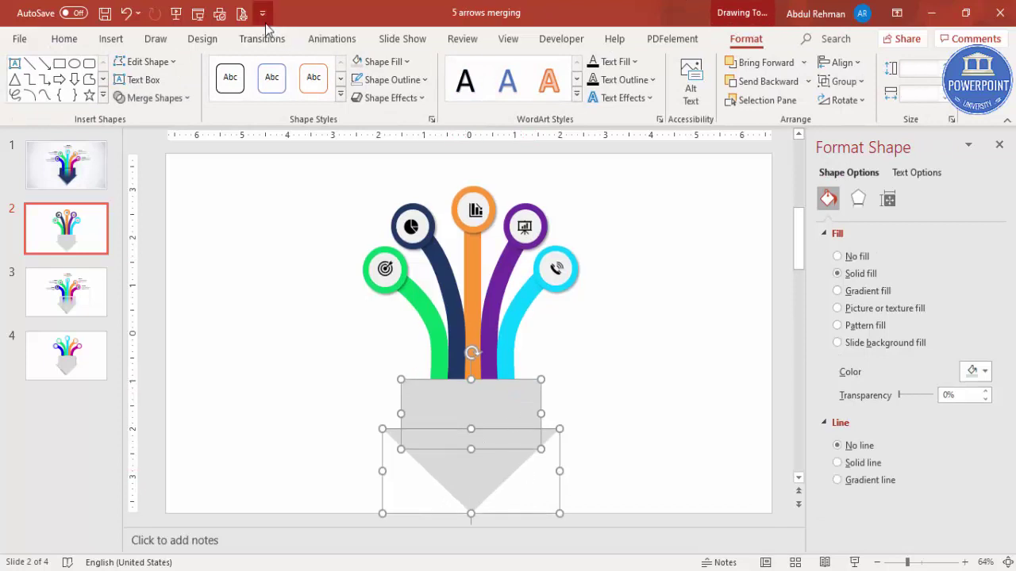
pyautogui.hotkey('ctrl', 'g')
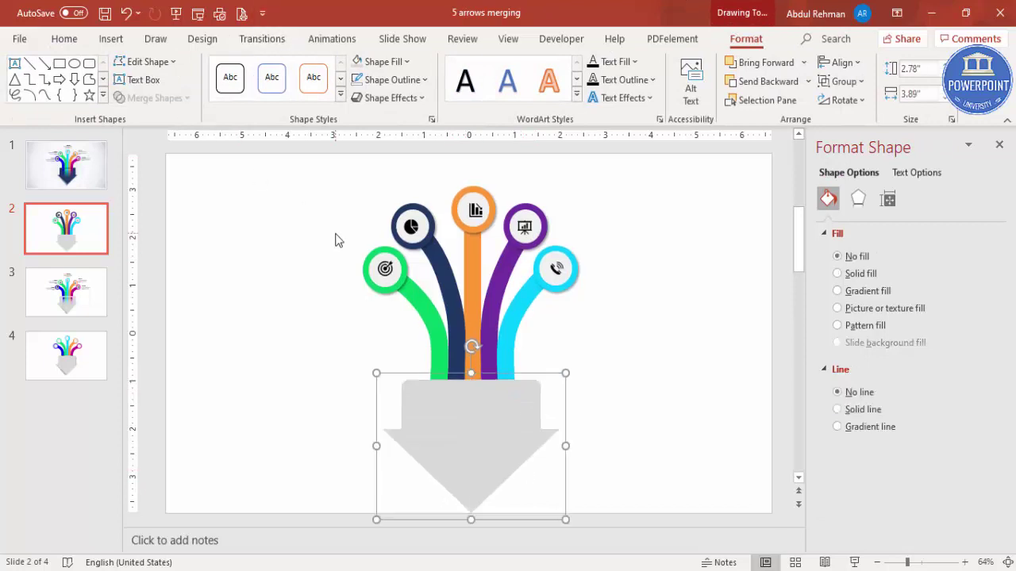
pyautogui.click(627, 399)
# Give the arrow an Outer Offset: Bottom Left shadow with 7 pt distance
pyautogui.doubleClick(507, 405)
pyautogui.click(857, 198)
pyautogui.click(974, 256)
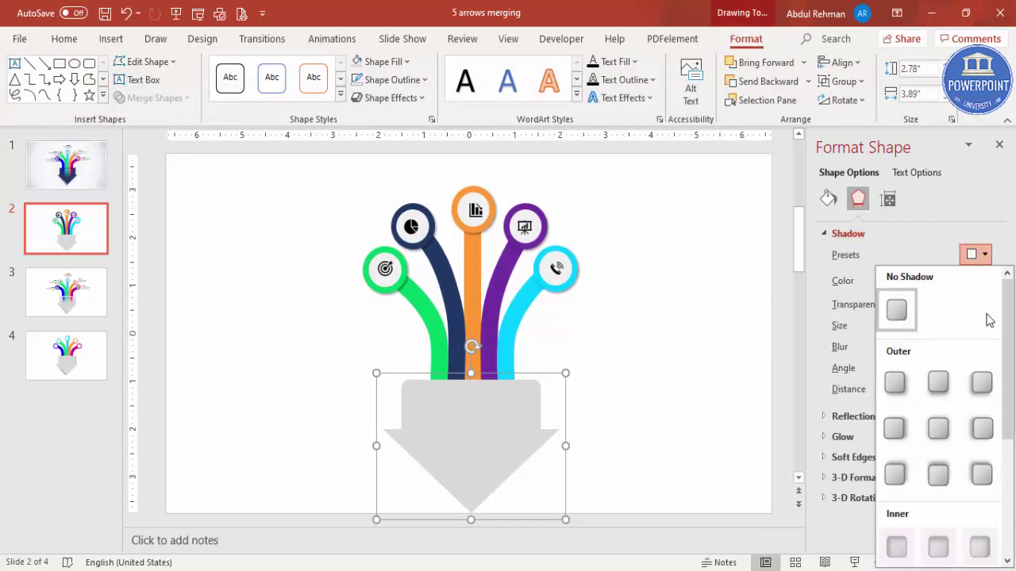
pyautogui.click(984, 384)
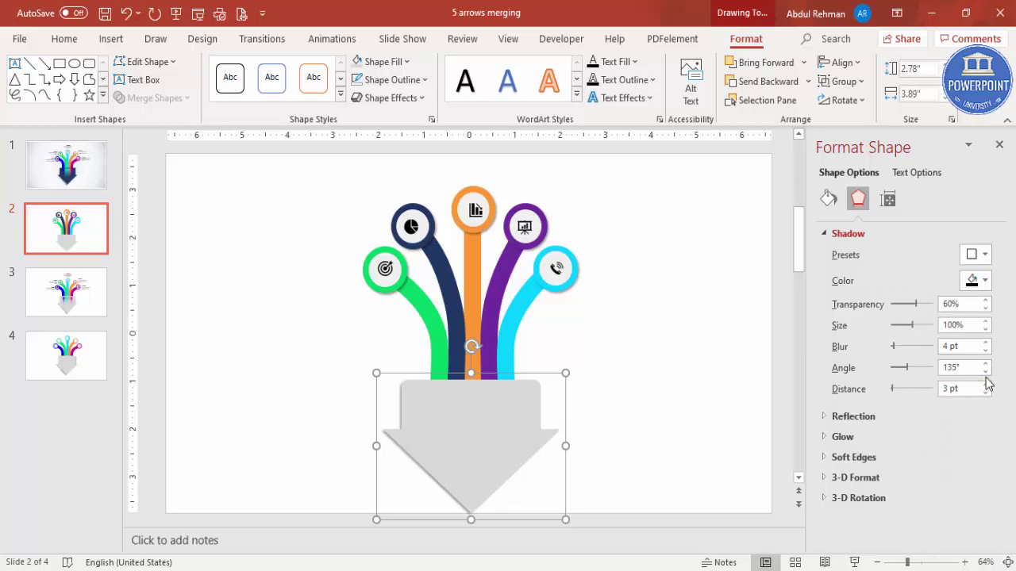
pyautogui.click(985, 386)
pyautogui.click(986, 386)
pyautogui.click(986, 386)
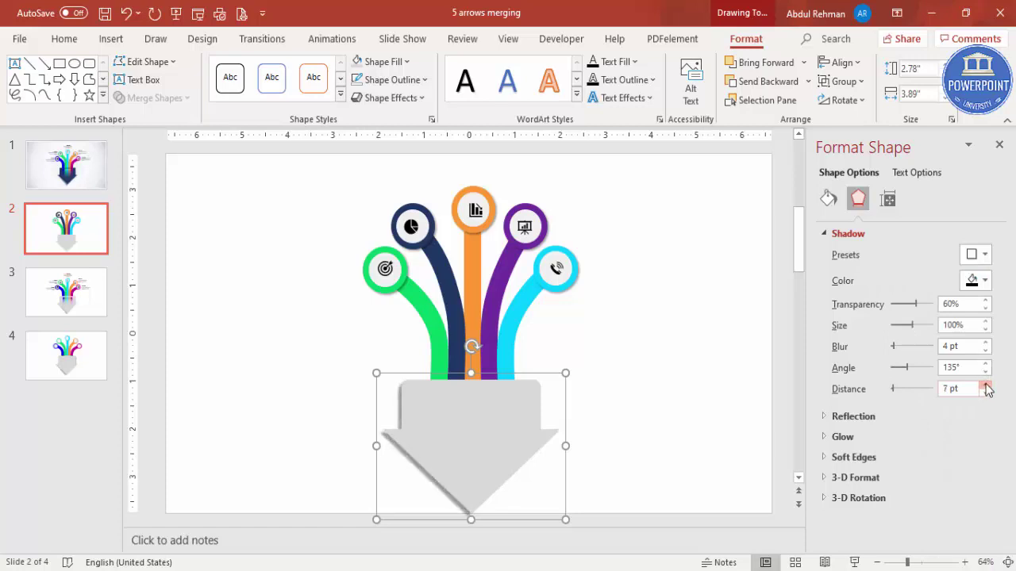
pyautogui.click(681, 327)
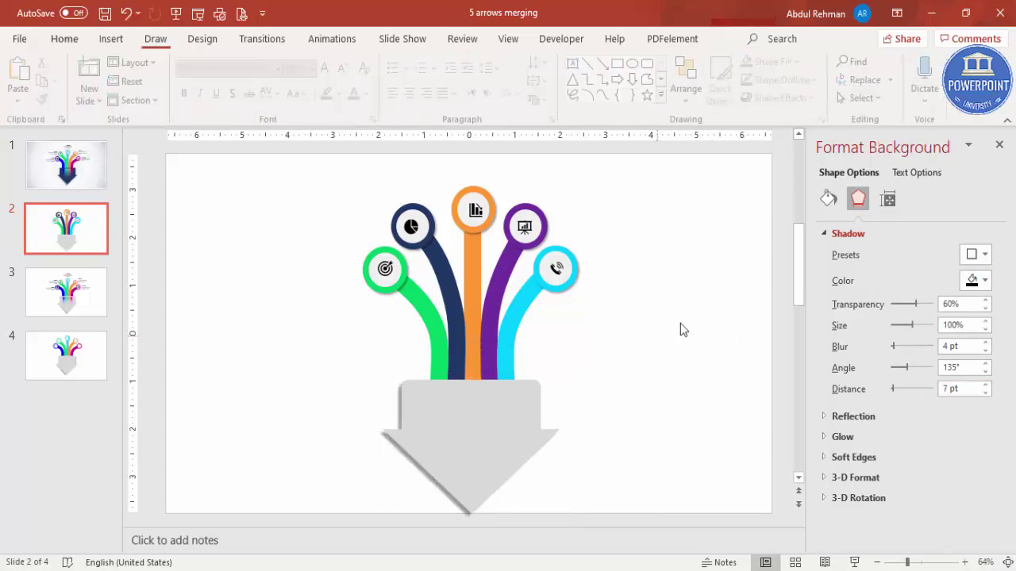
pyautogui.click(497, 415)
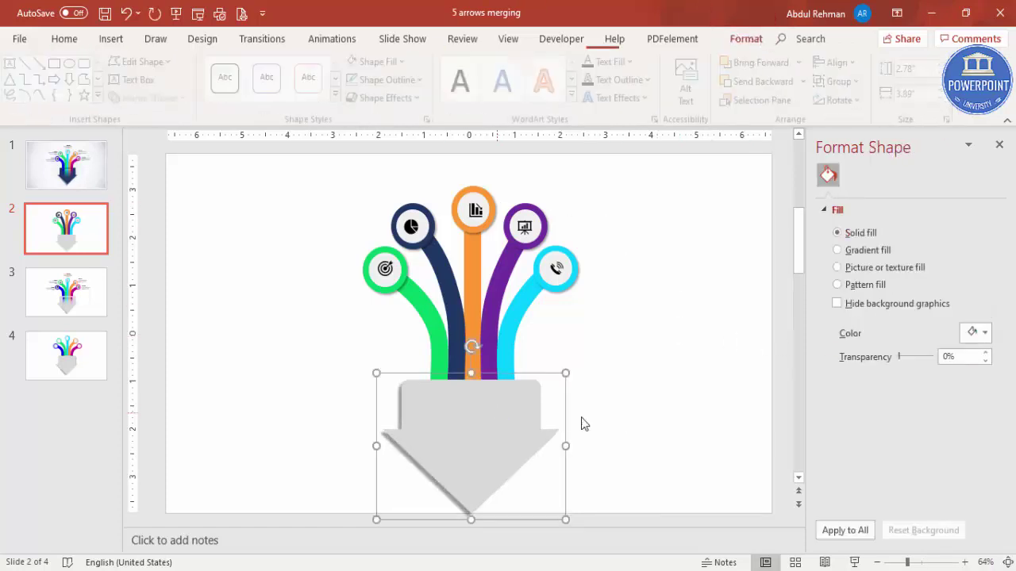
pyautogui.click(607, 371)
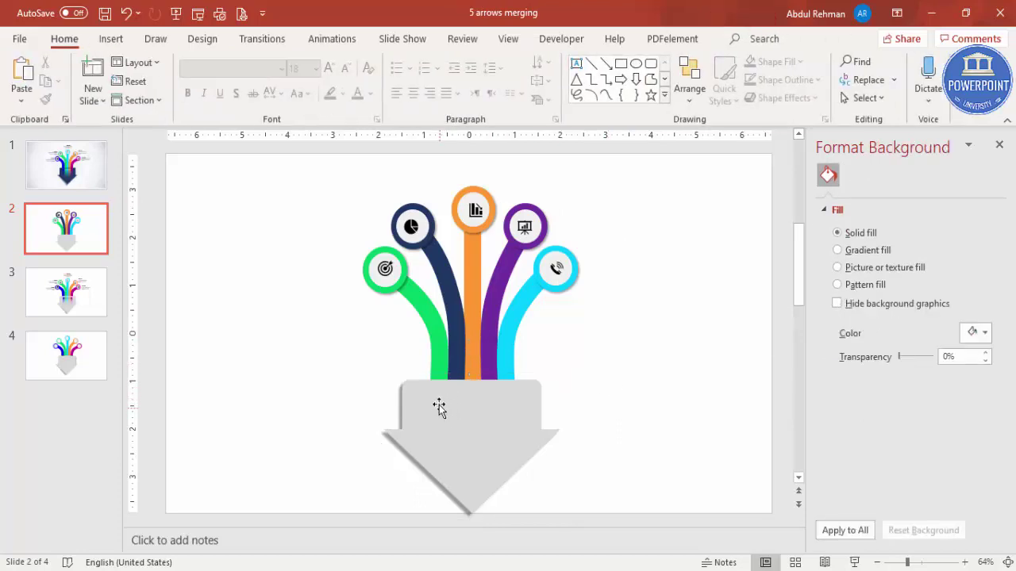
# Draw a narrow outline-free rectangle strip to the left of the arrow
pyautogui.click(111, 38)
pyautogui.click(240, 79)
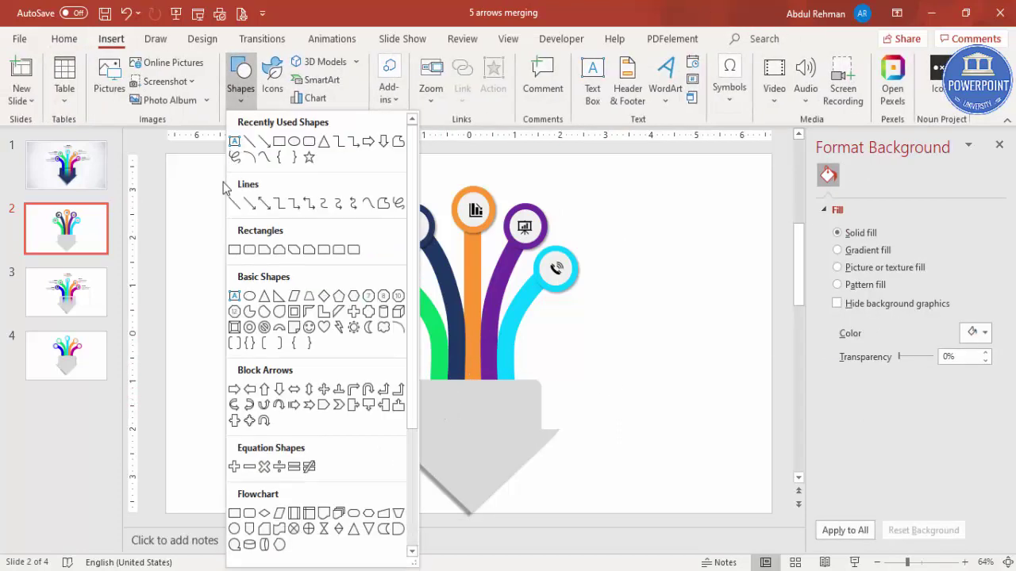
pyautogui.click(234, 249)
pyautogui.moveTo(308, 365); pyautogui.dragTo(325, 428)
pyautogui.moveTo(317, 379); pyautogui.dragTo(327, 385)
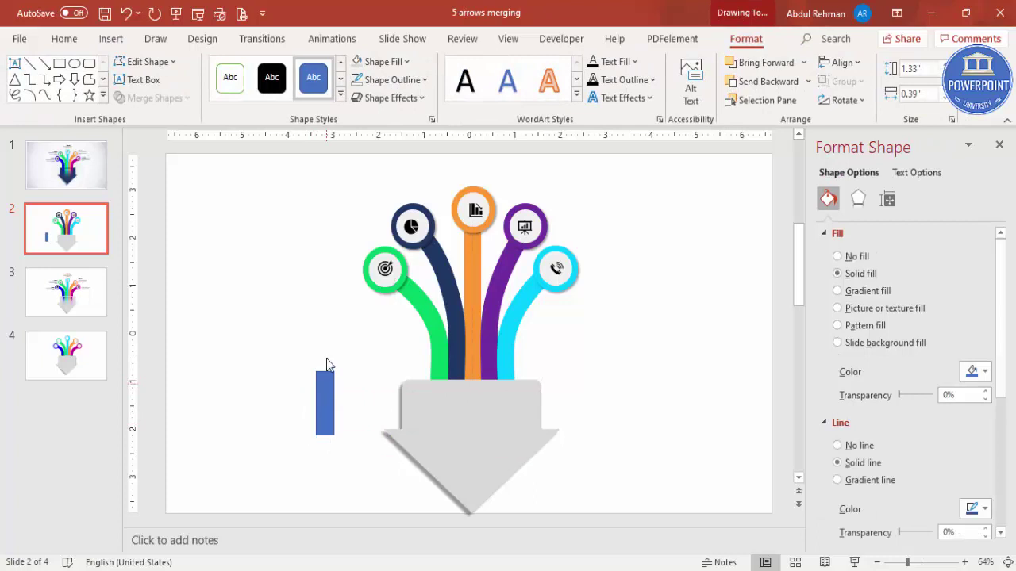
pyautogui.click(392, 80)
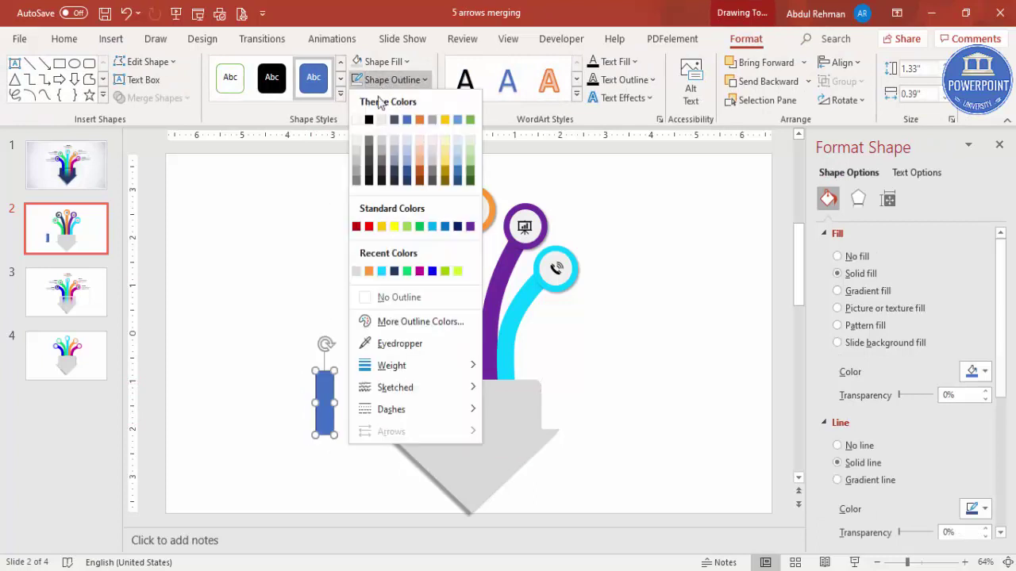
pyautogui.click(397, 298)
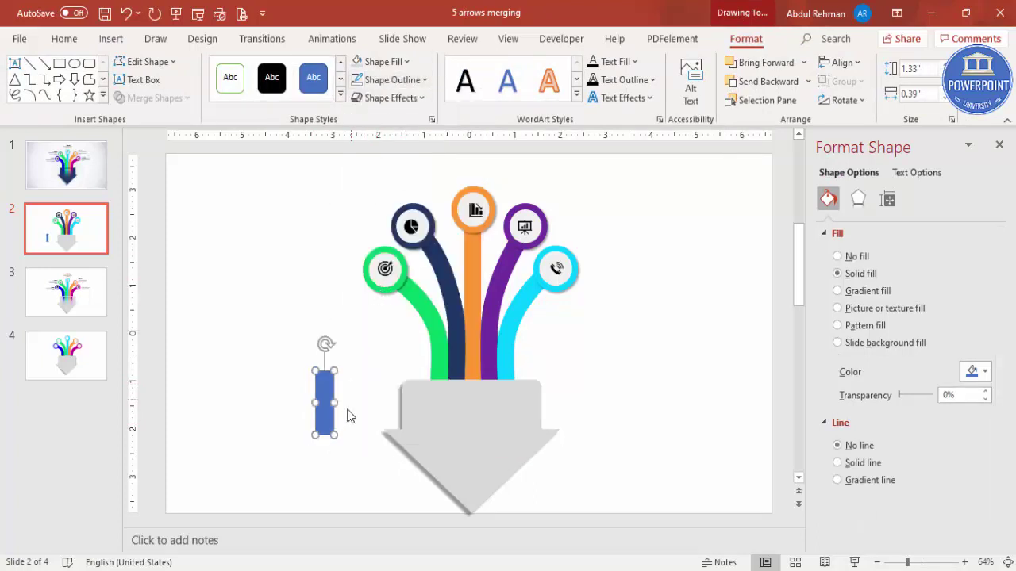
pyautogui.moveTo(327, 389)
pyautogui.mouseDown()
pyautogui.moveTo(301, 386)
pyautogui.moveTo(333, 392)
pyautogui.moveTo(324, 391)
pyautogui.mouseUp()
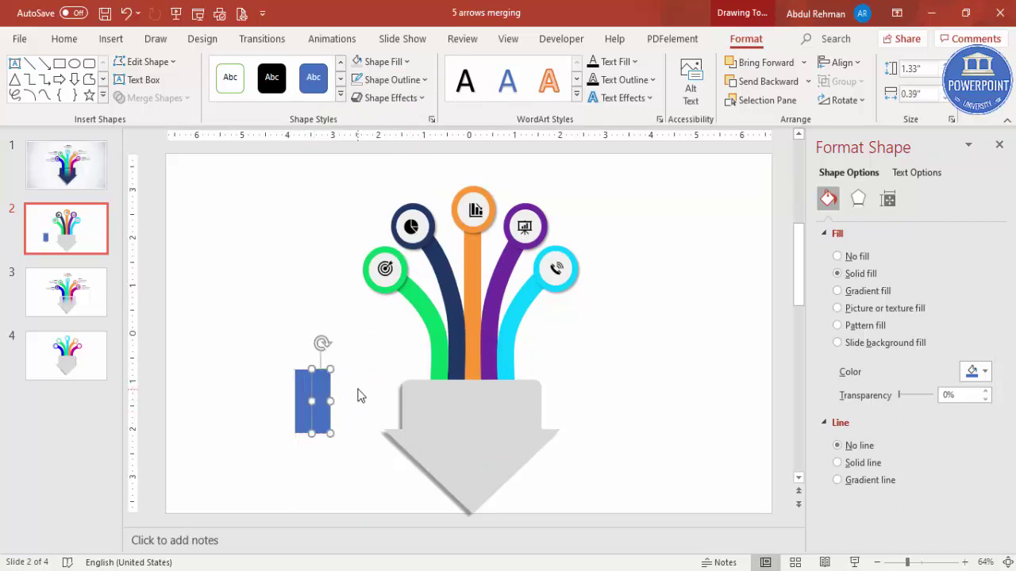
# Duplicate the strip into five and eyedropper the first three green, navy and orange from the curves
pyautogui.hotkey('ctrl', 'd')
pyautogui.hotkey('ctrl', 'd')
pyautogui.hotkey('ctrl', 'd')
pyautogui.click(310, 379)
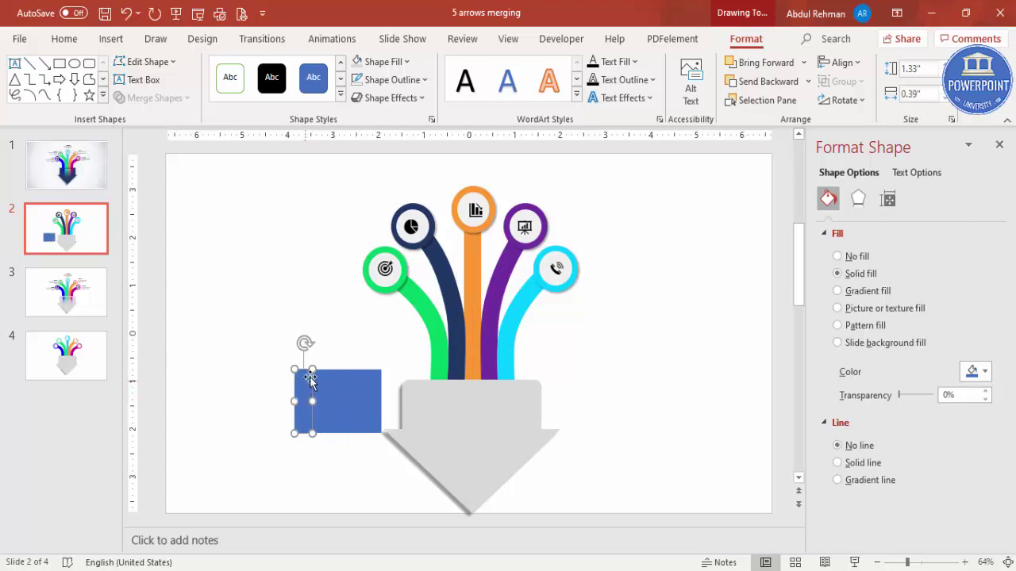
pyautogui.click(391, 62)
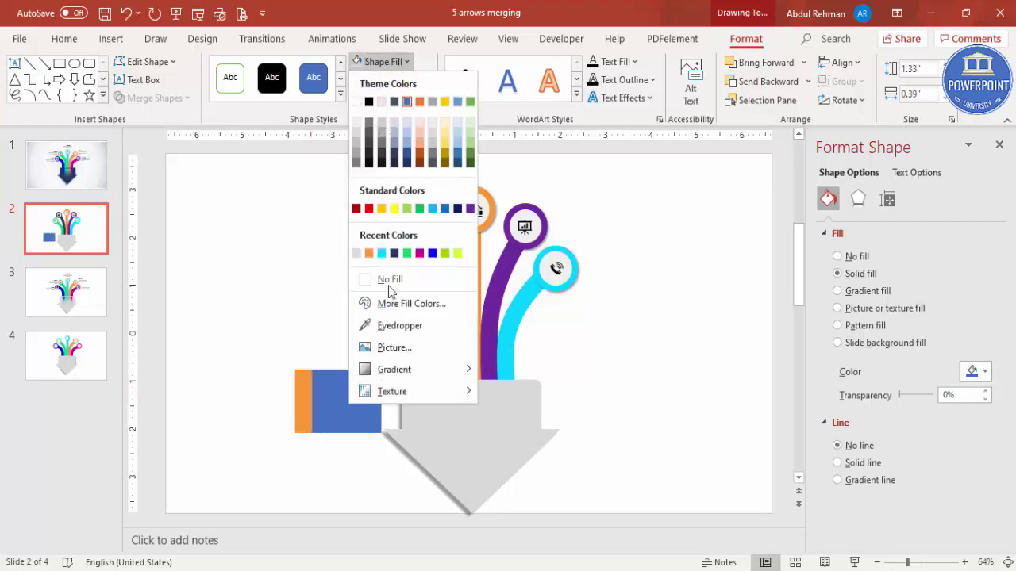
pyautogui.click(380, 325)
pyautogui.click(426, 299)
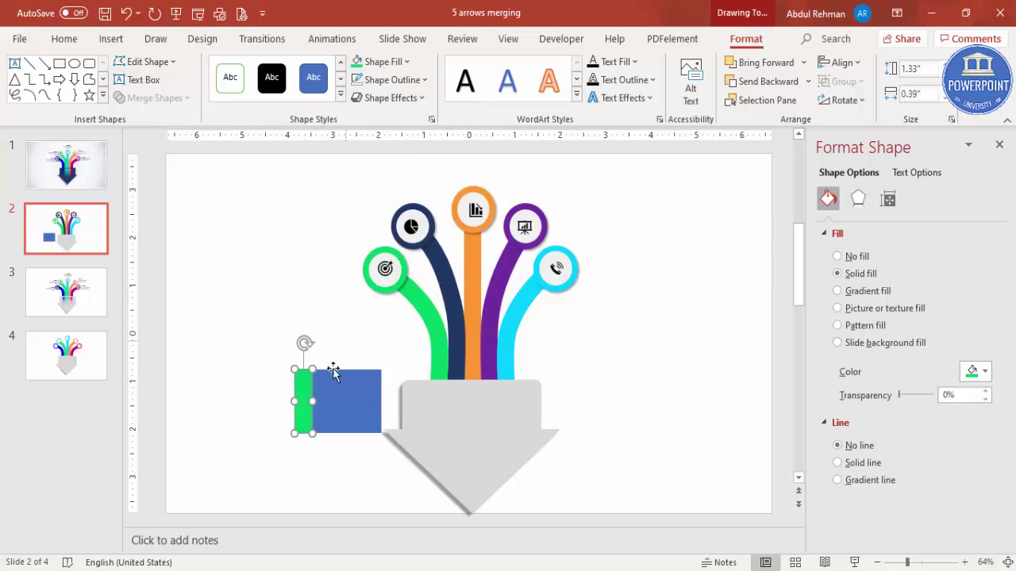
pyautogui.click(330, 381)
pyautogui.click(380, 61)
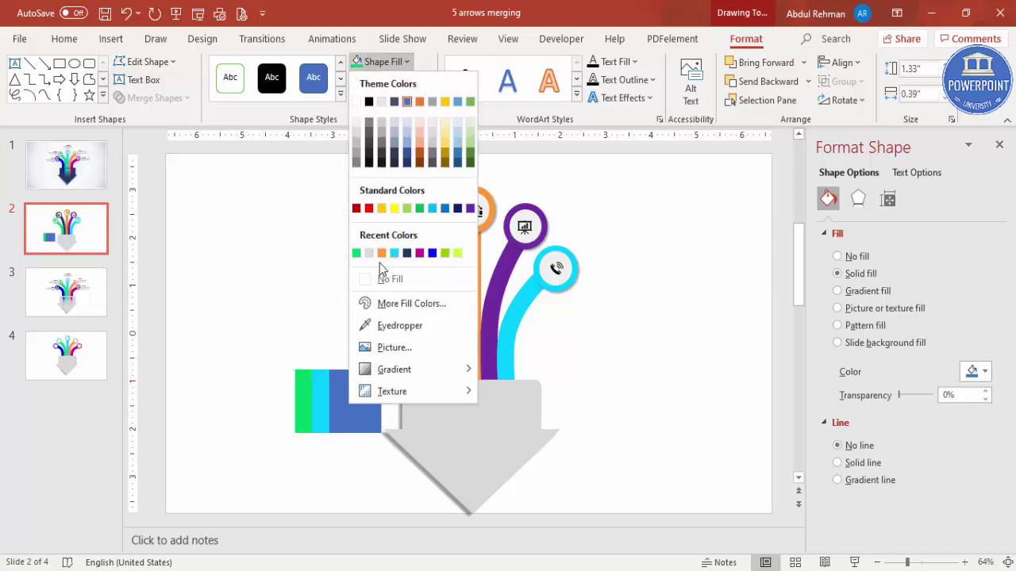
pyautogui.click(388, 325)
pyautogui.click(449, 303)
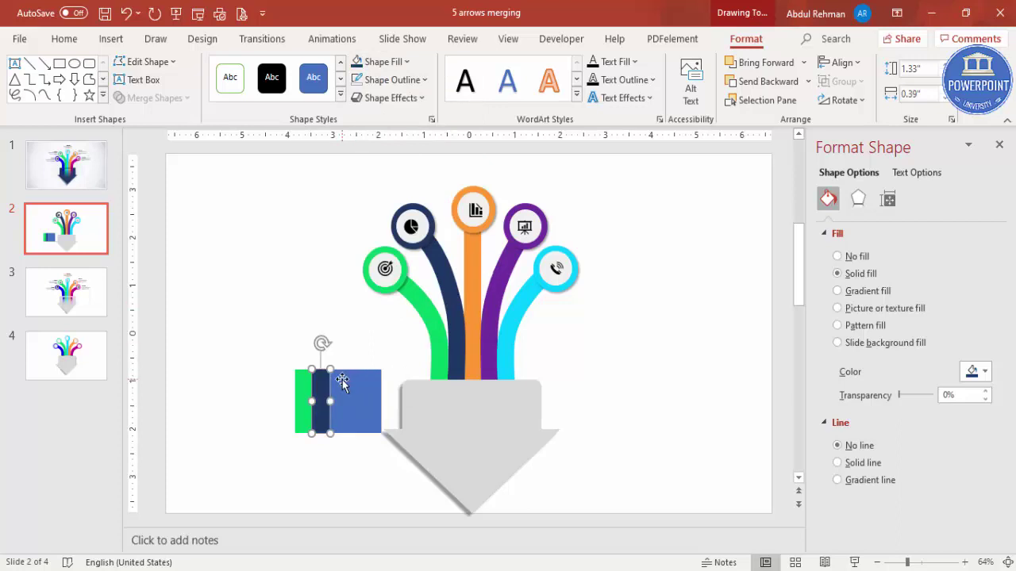
pyautogui.click(341, 385)
pyautogui.click(381, 62)
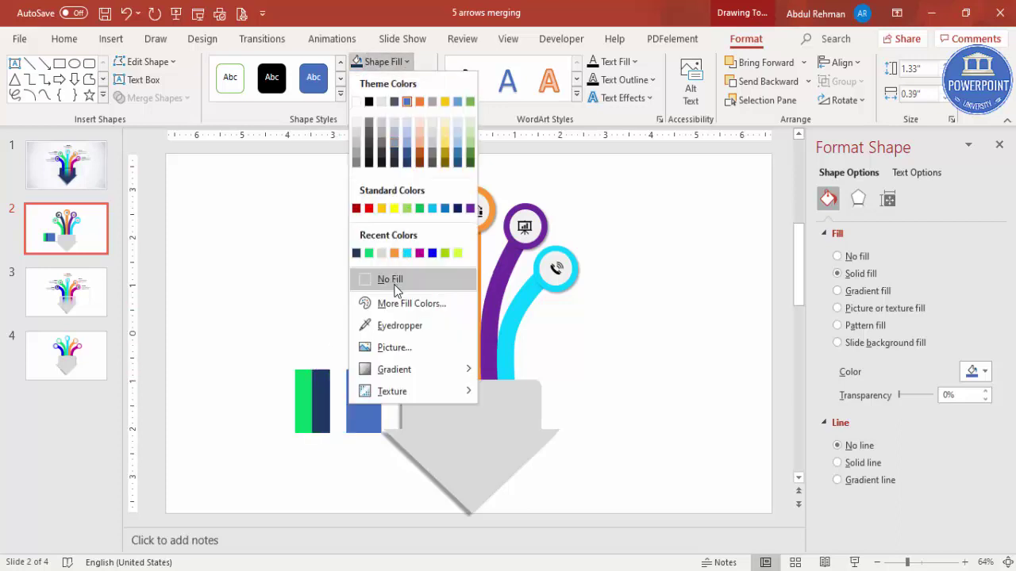
pyautogui.click(387, 325)
pyautogui.click(476, 270)
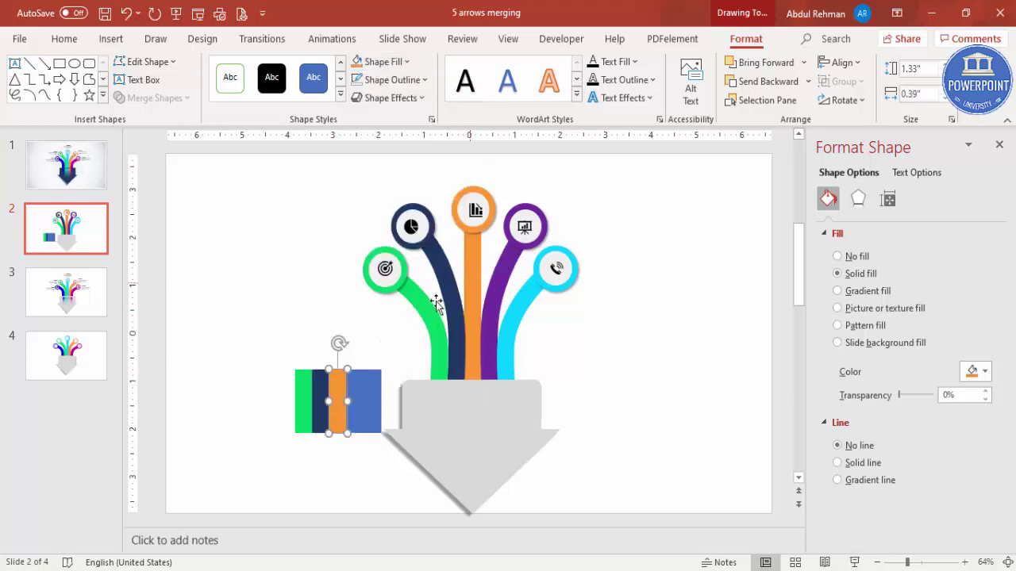
# Fill the fourth strip purple and the fifth cyan, then group all five strips
pyautogui.click(355, 389)
pyautogui.click(381, 62)
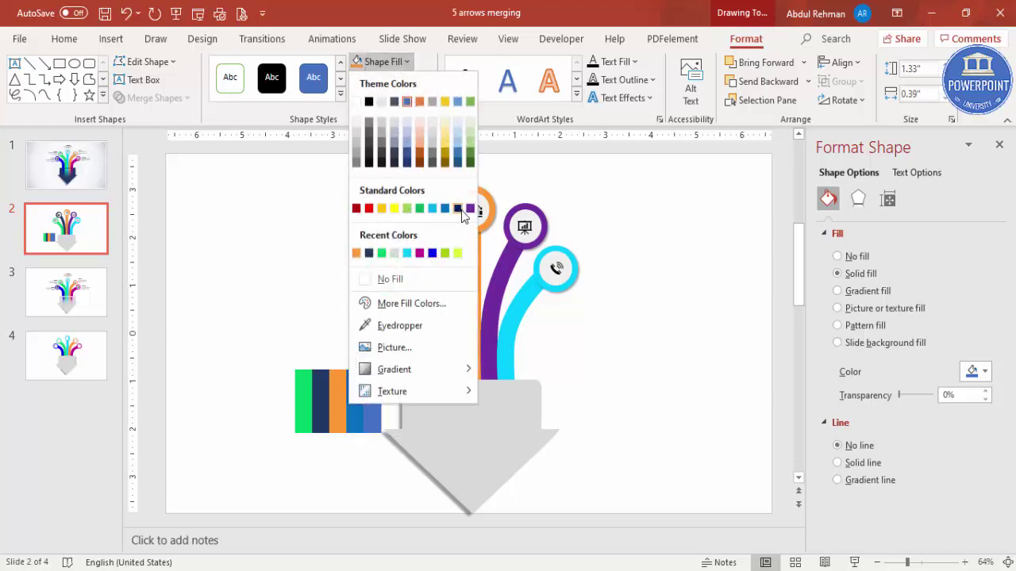
pyautogui.click(387, 325)
pyautogui.click(514, 275)
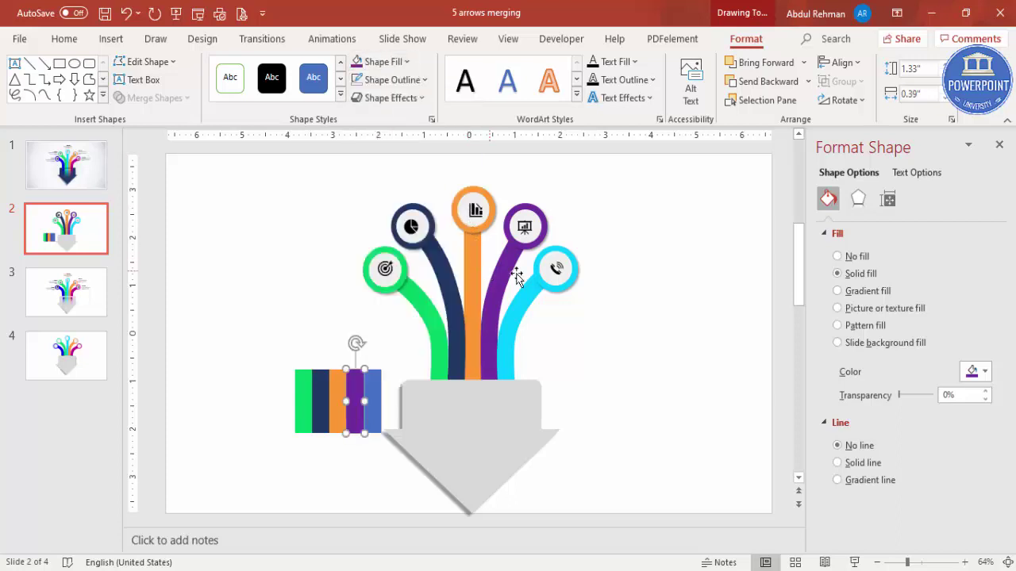
pyautogui.click(373, 382)
pyautogui.click(406, 62)
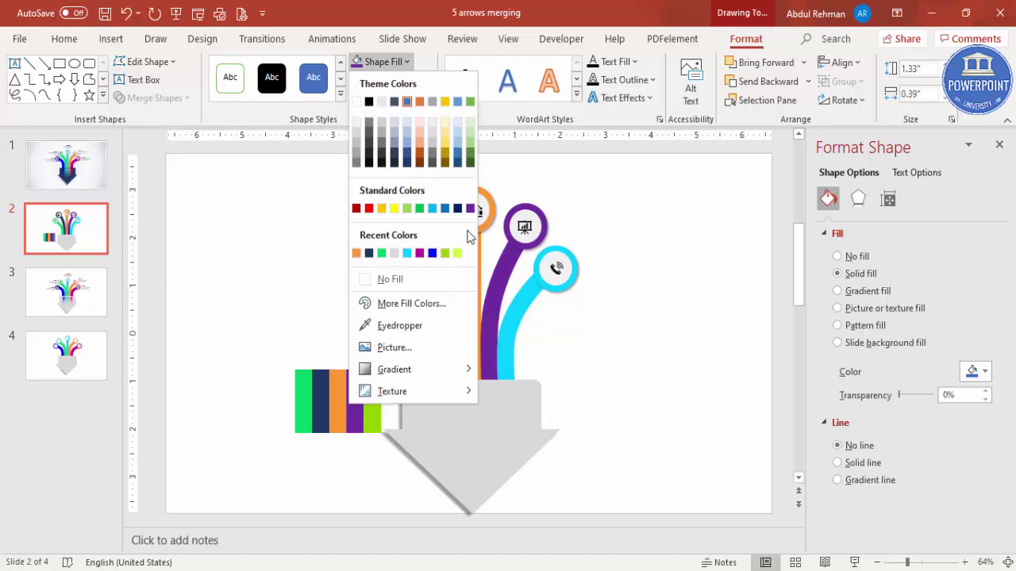
pyautogui.click(413, 252)
pyautogui.moveTo(272, 349); pyautogui.dragTo(392, 444)
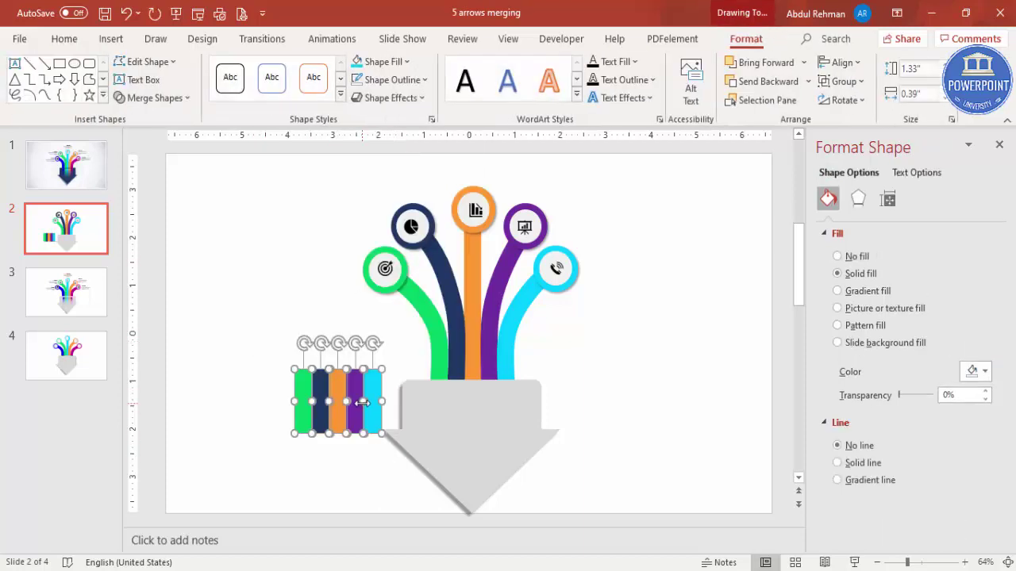
pyautogui.hotkey('ctrl', 'g')
# Drag the strip group onto the arrow's upper body, ungroup it, and select the green strip
pyautogui.moveTo(400, 405); pyautogui.dragTo(501, 412)
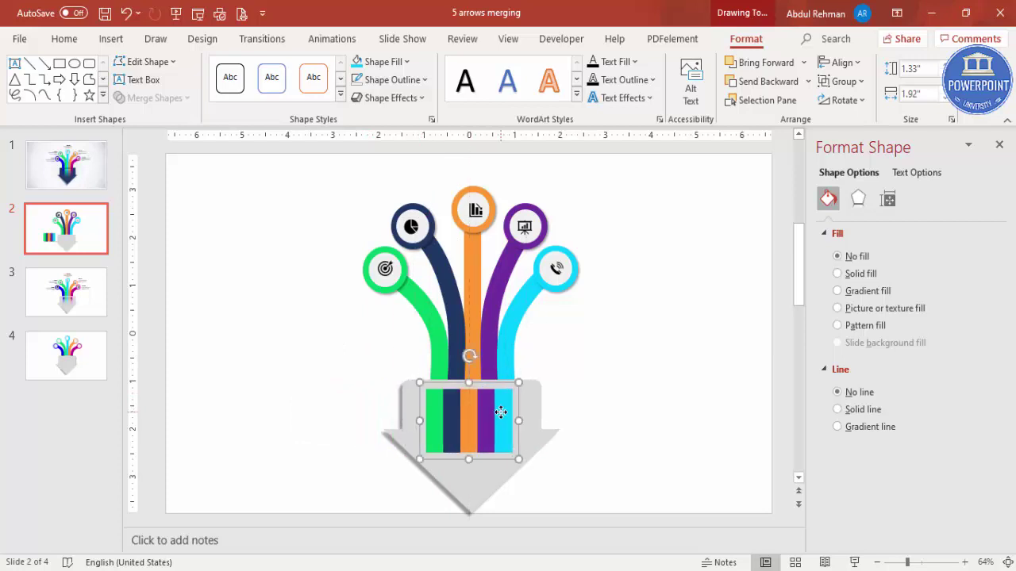
pyautogui.rightClick(501, 411)
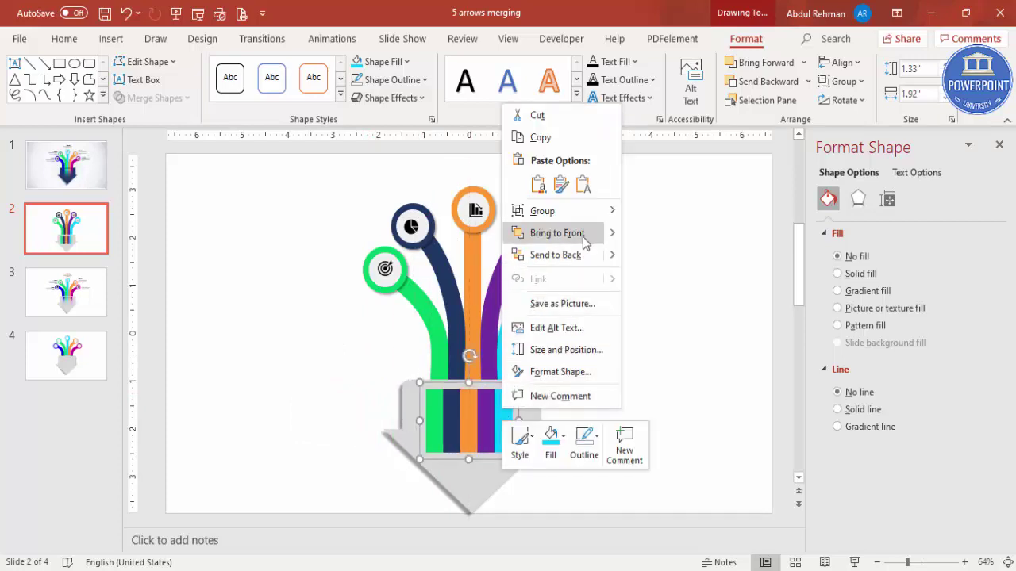
pyautogui.moveTo(585, 211)
pyautogui.click(663, 260)
pyautogui.click(698, 312)
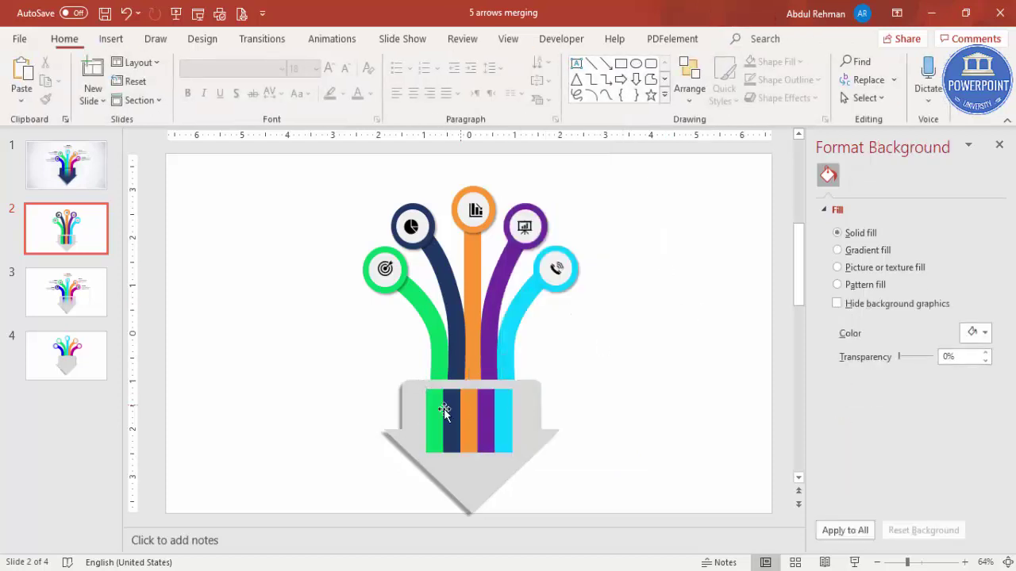
pyautogui.click(434, 412)
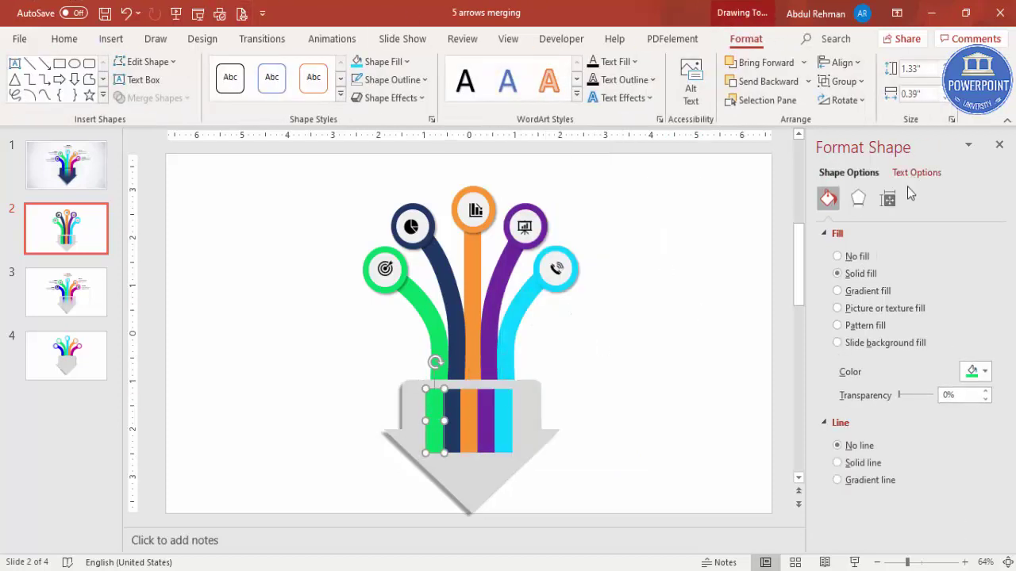
# Give the green strip a two-stop Linear gradient running Linear Up at 270°
pyautogui.click(838, 291)
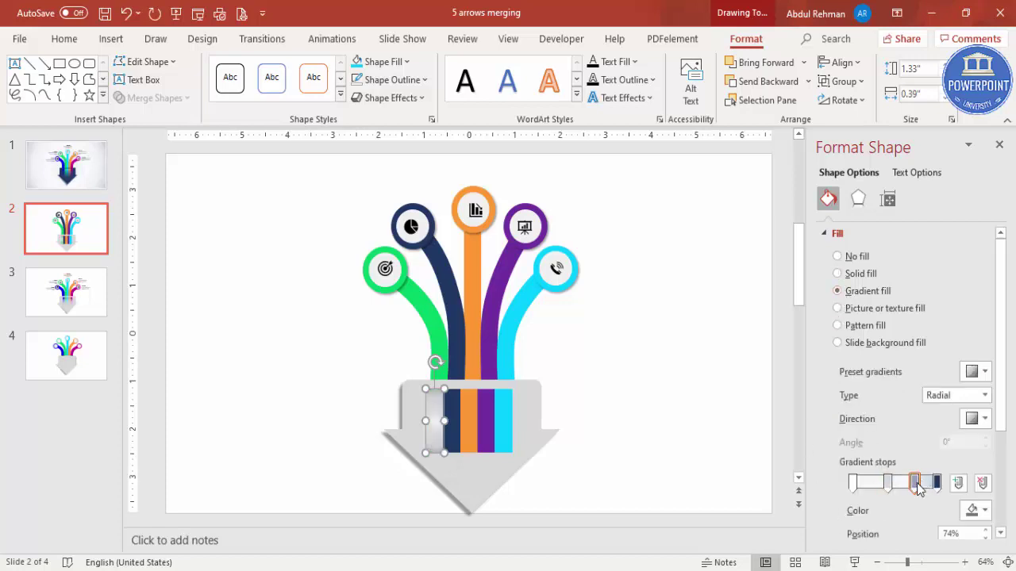
pyautogui.click(982, 483)
pyautogui.click(982, 483)
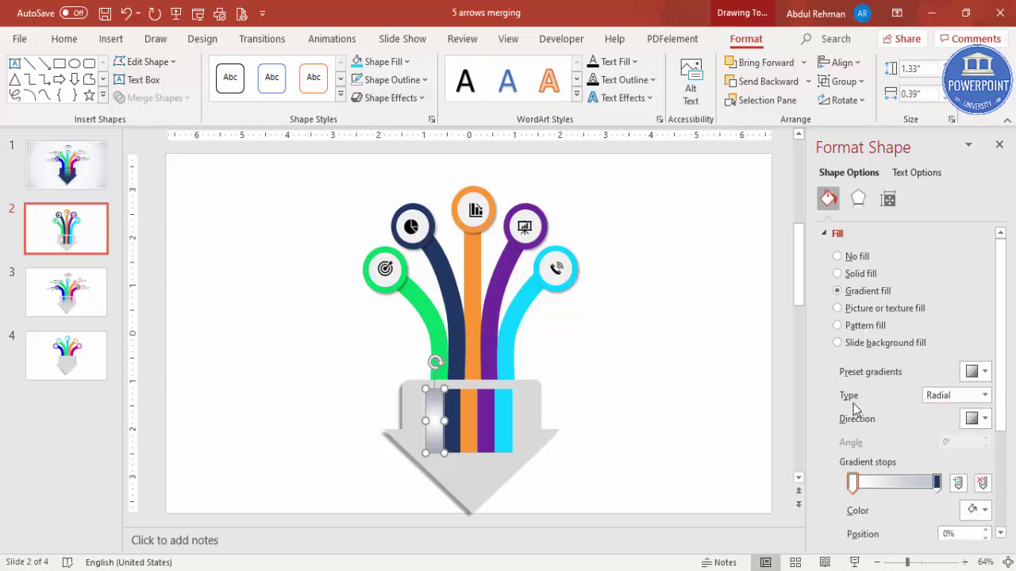
pyautogui.click(937, 396)
pyautogui.click(941, 414)
pyautogui.click(976, 419)
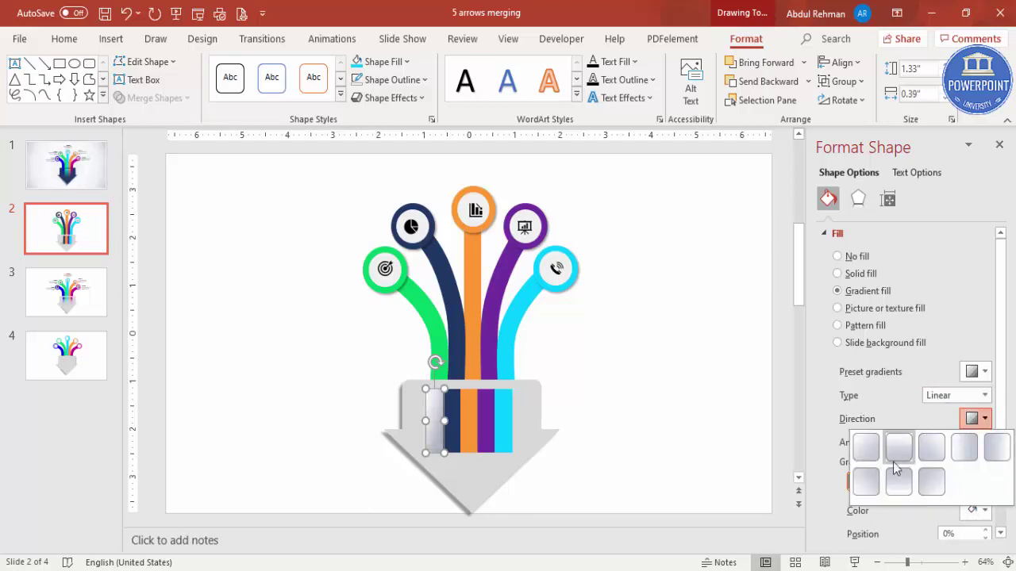
pyautogui.click(901, 485)
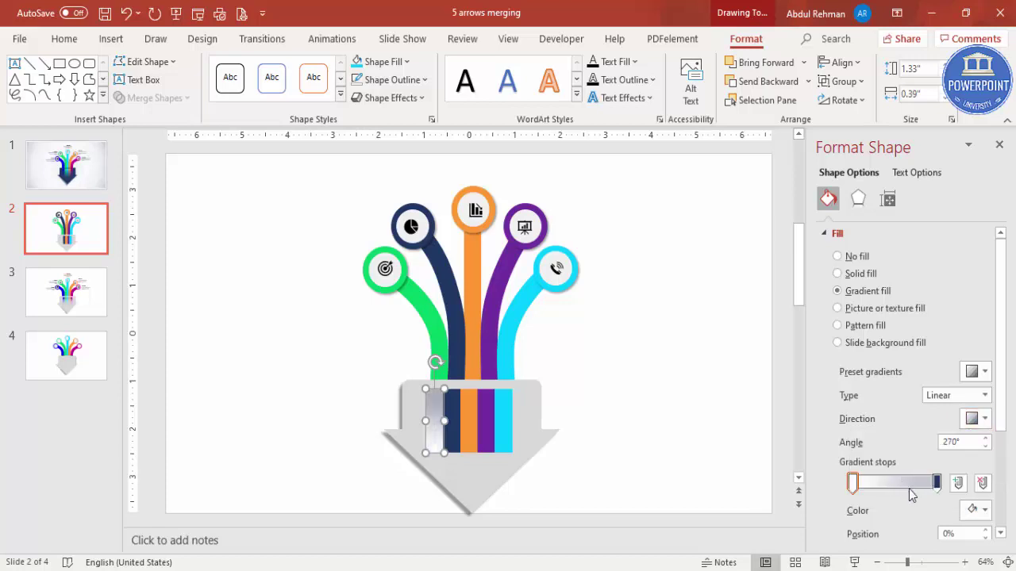
# Set the 100% stop to the curve's green and the 0% stop to 100% transparency
pyautogui.click(938, 484)
pyautogui.click(976, 510)
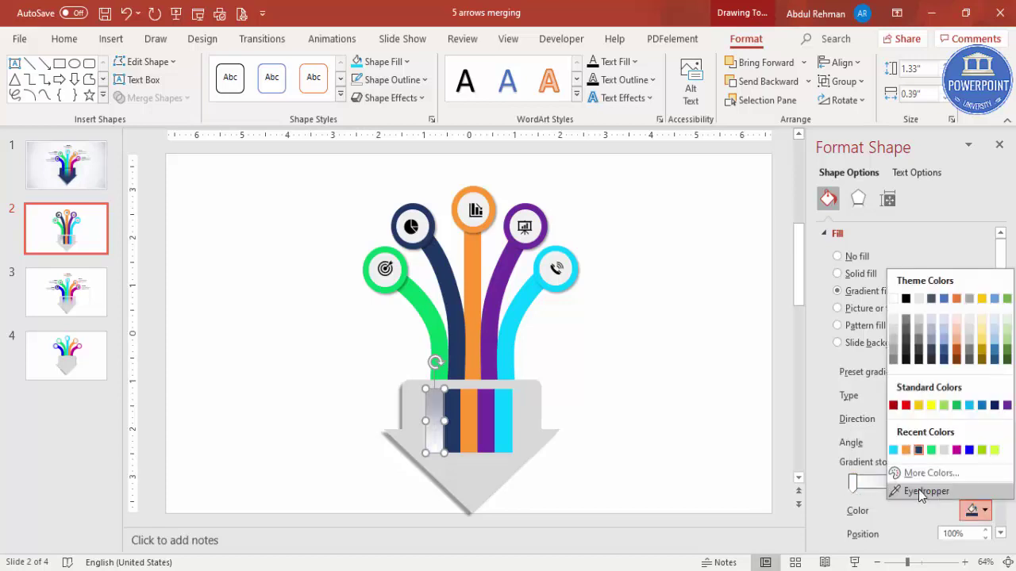
pyautogui.click(918, 490)
pyautogui.click(438, 318)
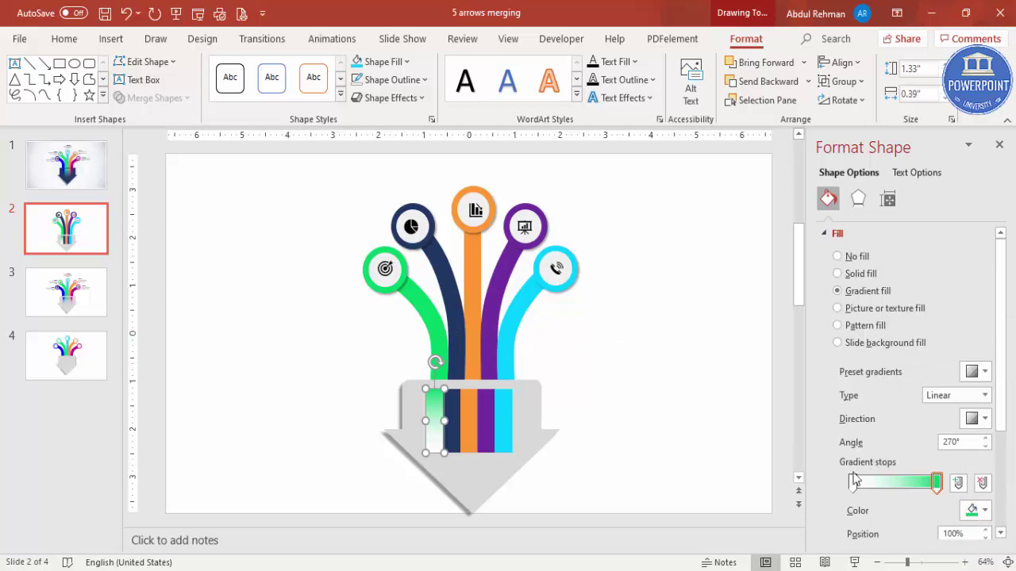
pyautogui.click(853, 484)
pyautogui.scroll(-3, 981, 454)
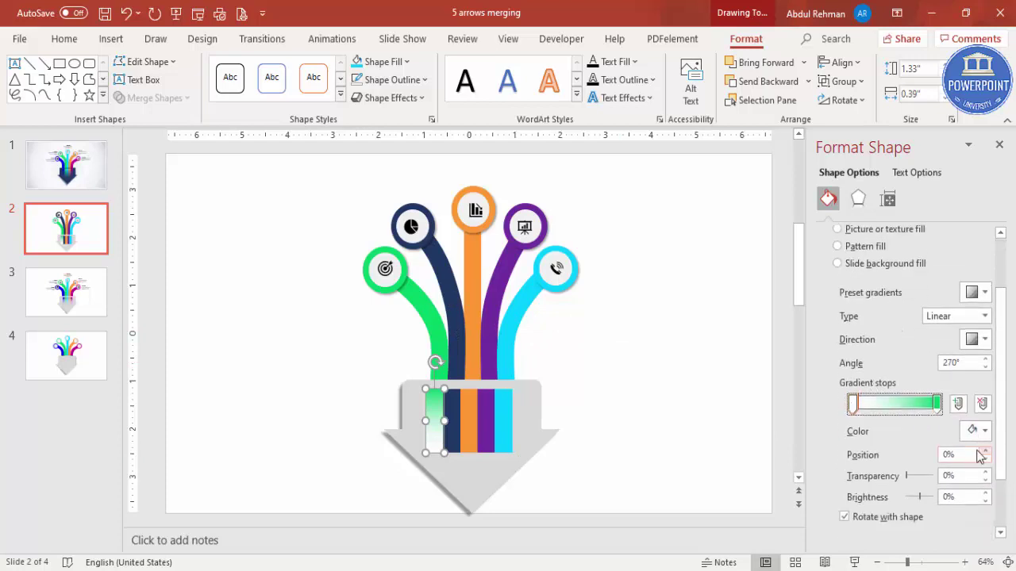
pyautogui.moveTo(906, 476); pyautogui.dragTo(964, 484)
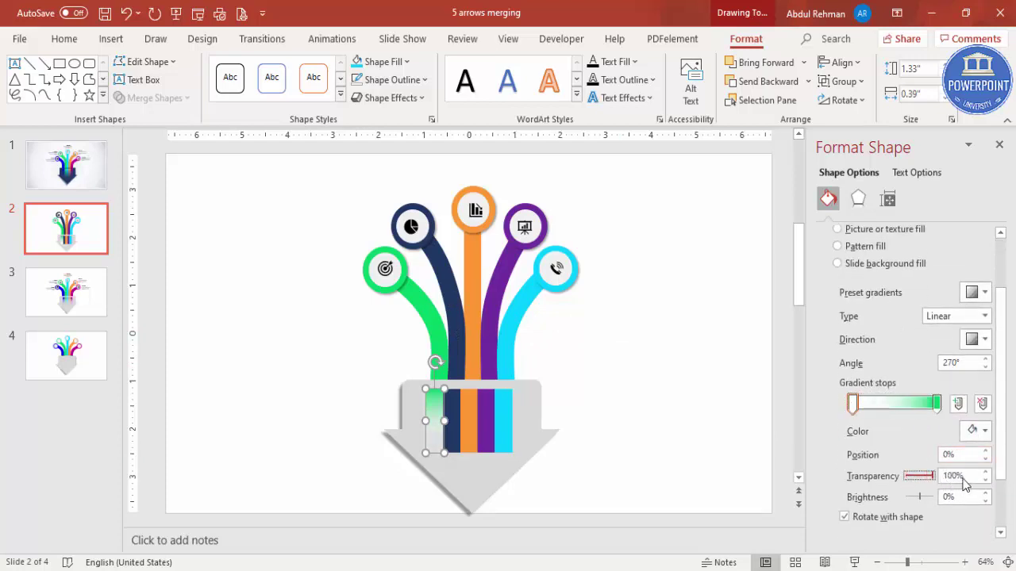
pyautogui.click(641, 431)
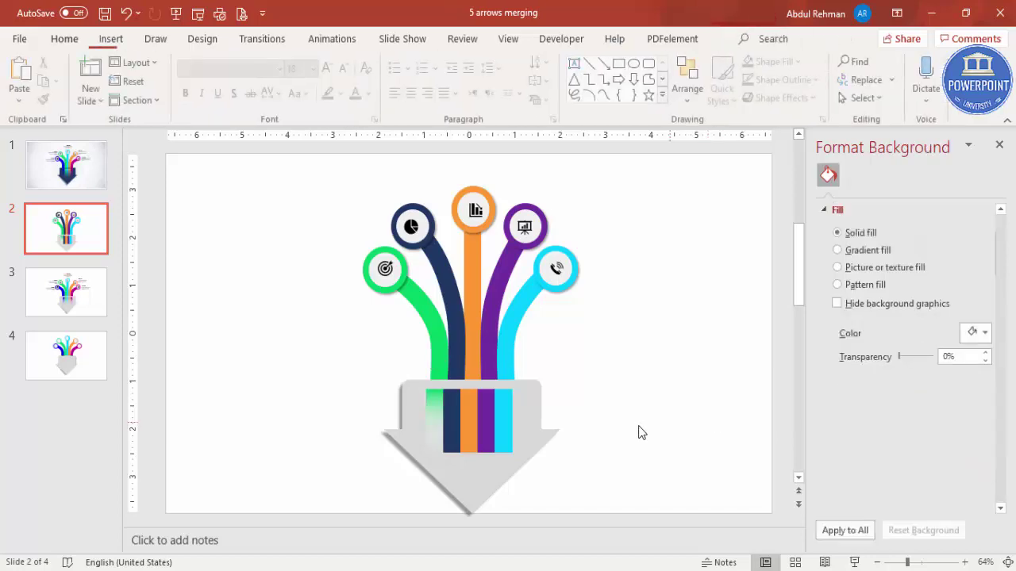
pyautogui.click(436, 400)
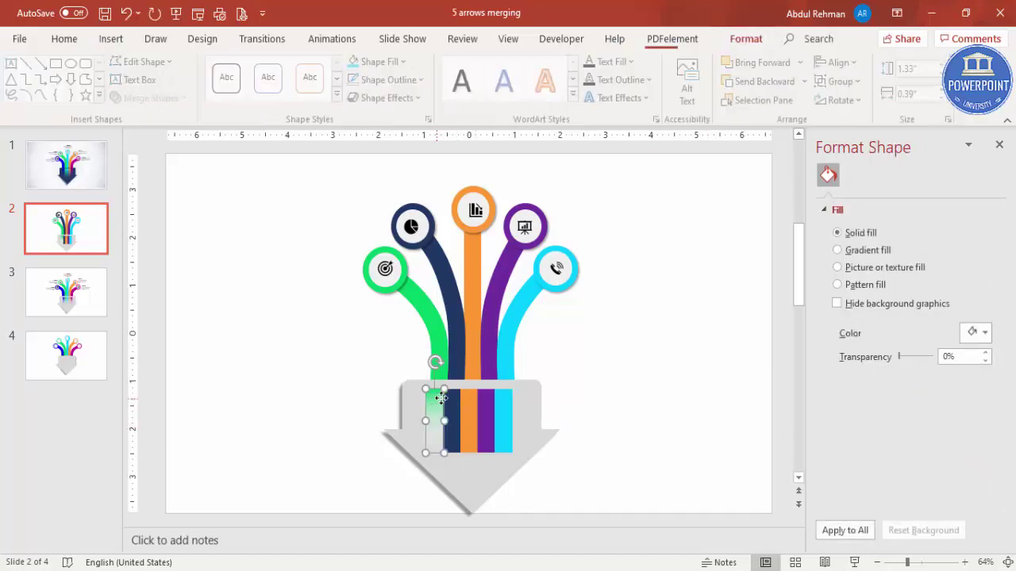
pyautogui.click(67, 45)
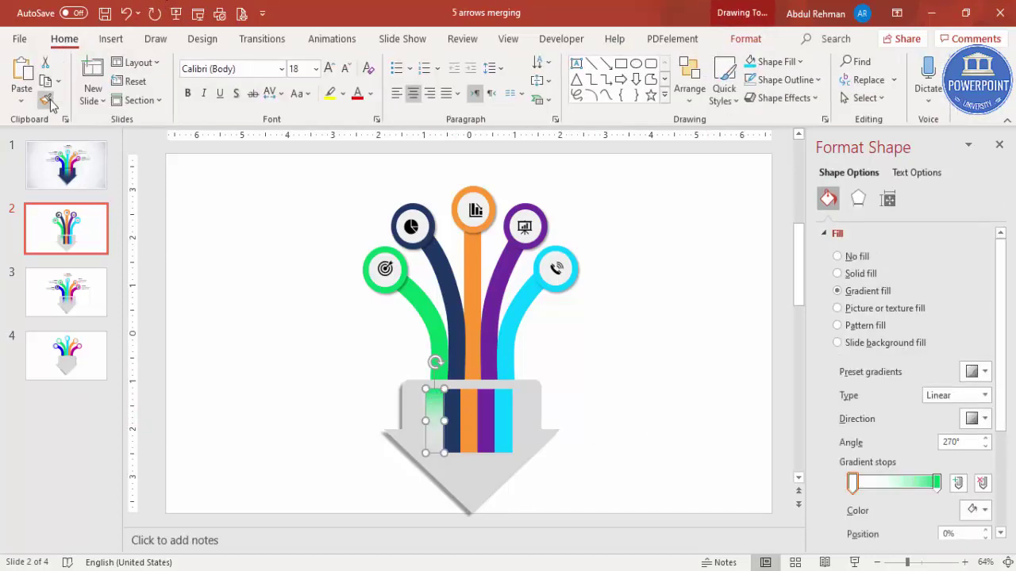
# Copy the green bar's fading gradient onto the other four bars with Format Painter
pyautogui.click(46, 99)
pyautogui.click(453, 402)
pyautogui.click(469, 400)
pyautogui.click(487, 402)
pyautogui.click(503, 405)
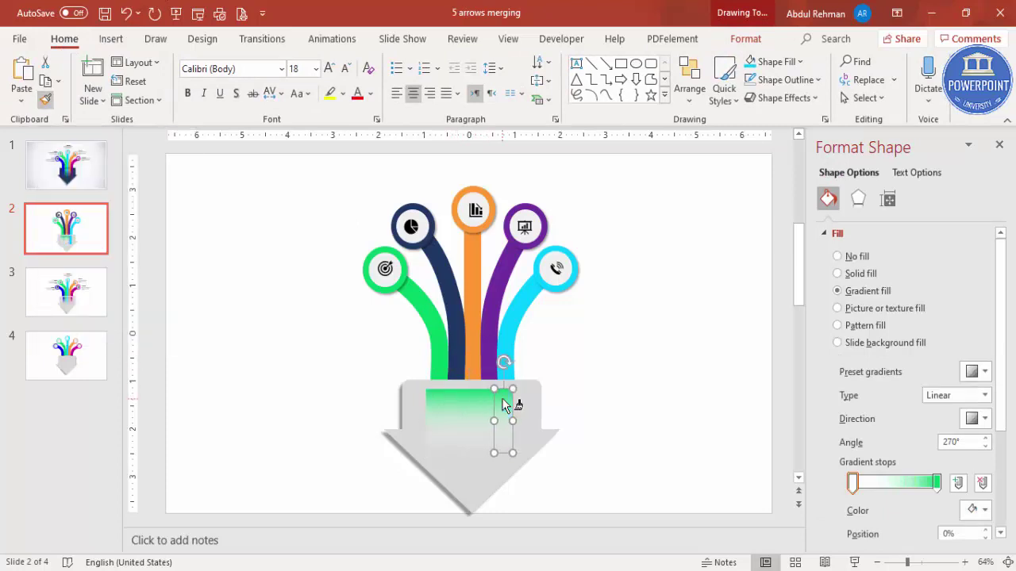
pyautogui.click(591, 381)
# Recolour the second and third bars' end stops navy and orange from their curves
pyautogui.click(451, 405)
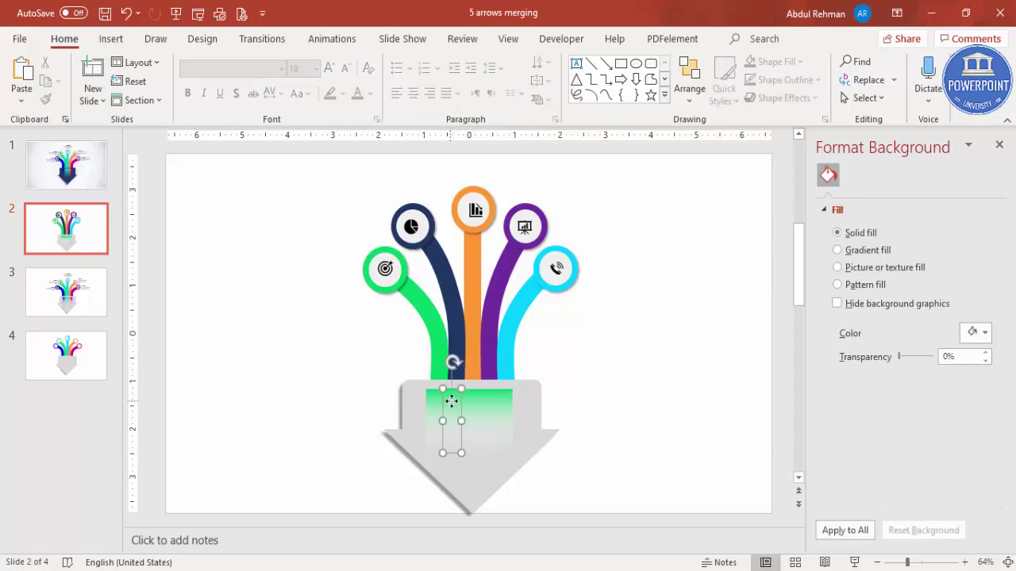
pyautogui.click(937, 482)
pyautogui.click(984, 511)
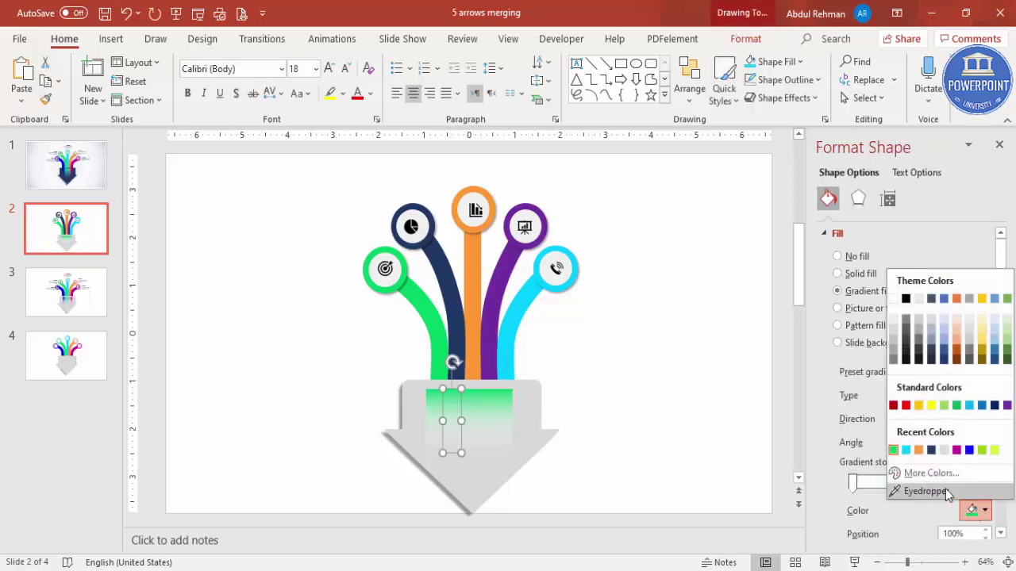
pyautogui.click(912, 492)
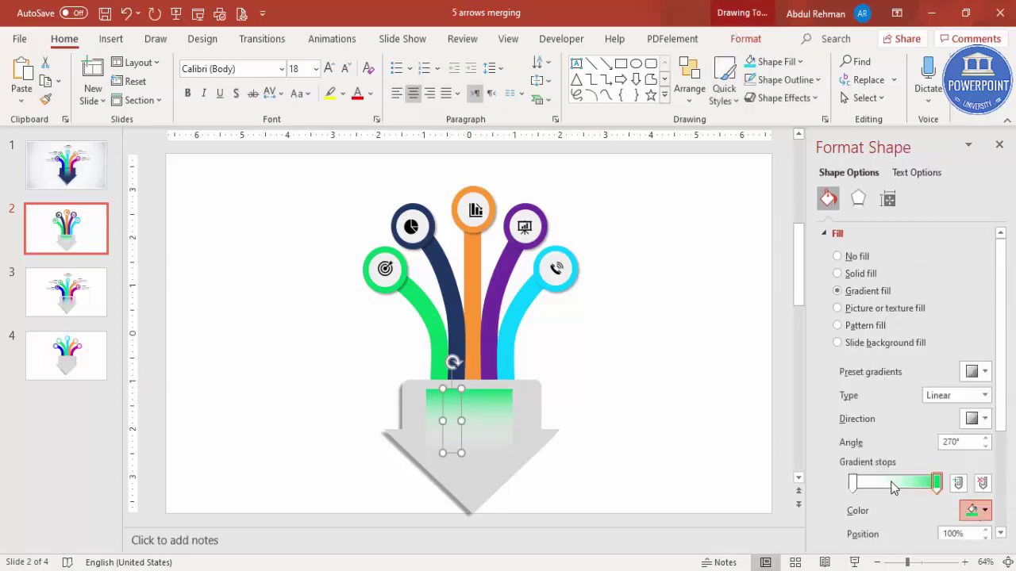
pyautogui.click(464, 329)
pyautogui.click(470, 404)
pyautogui.click(977, 512)
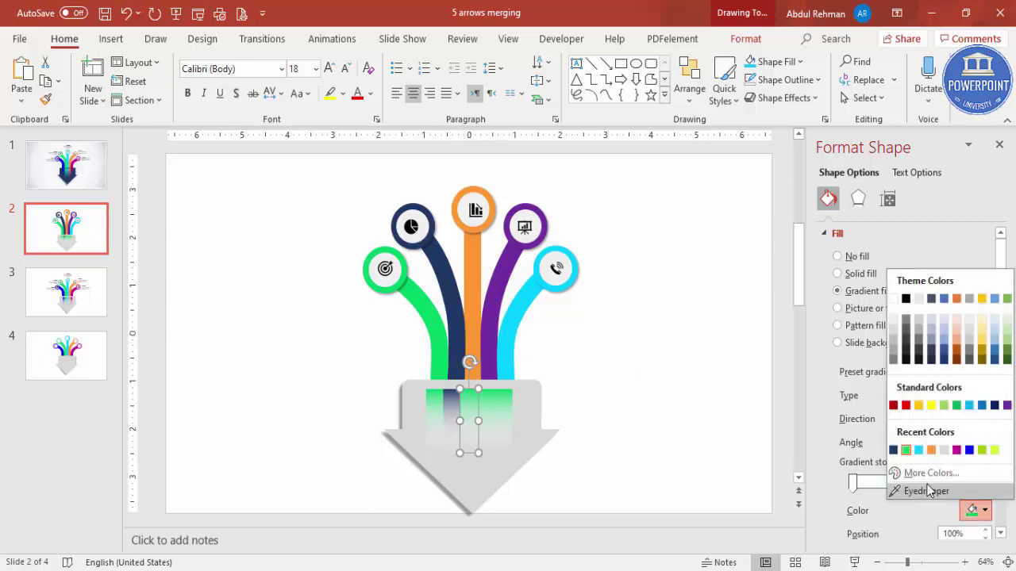
pyautogui.click(909, 489)
pyautogui.click(477, 318)
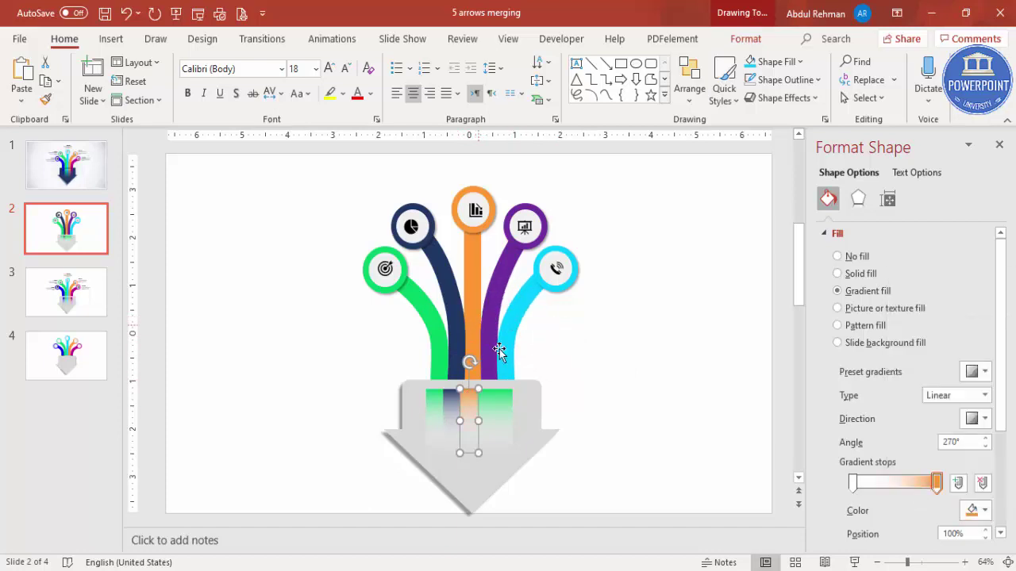
# Recolour the fourth and fifth bars' end stops purple and cyan from their curves
pyautogui.click(488, 329)
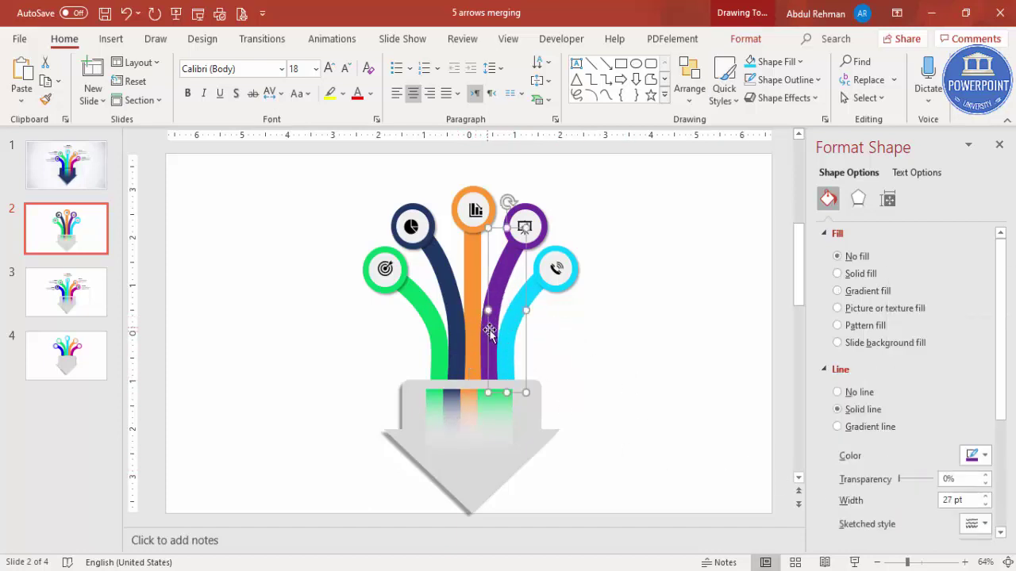
pyautogui.click(493, 413)
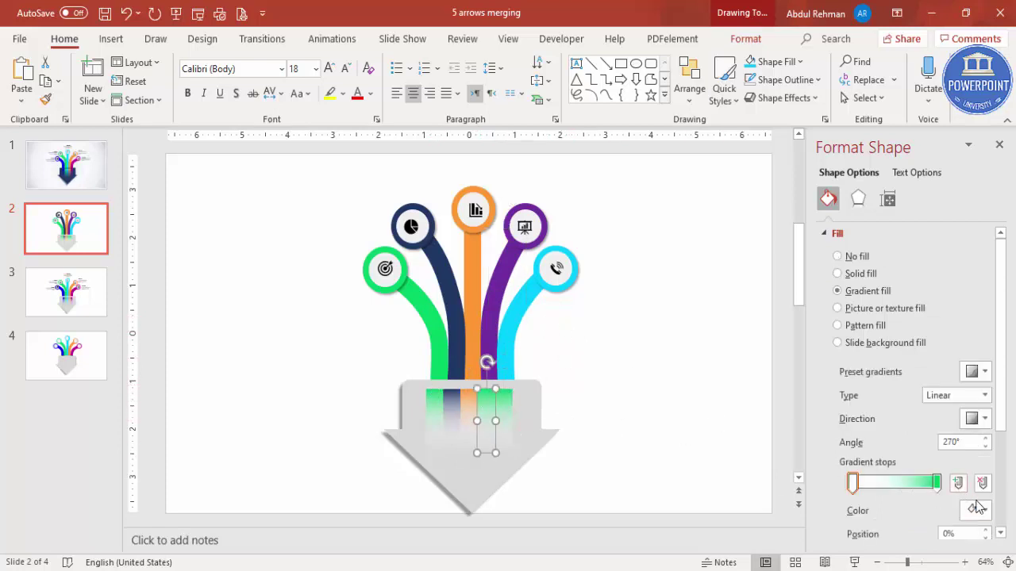
pyautogui.click(937, 482)
pyautogui.click(984, 510)
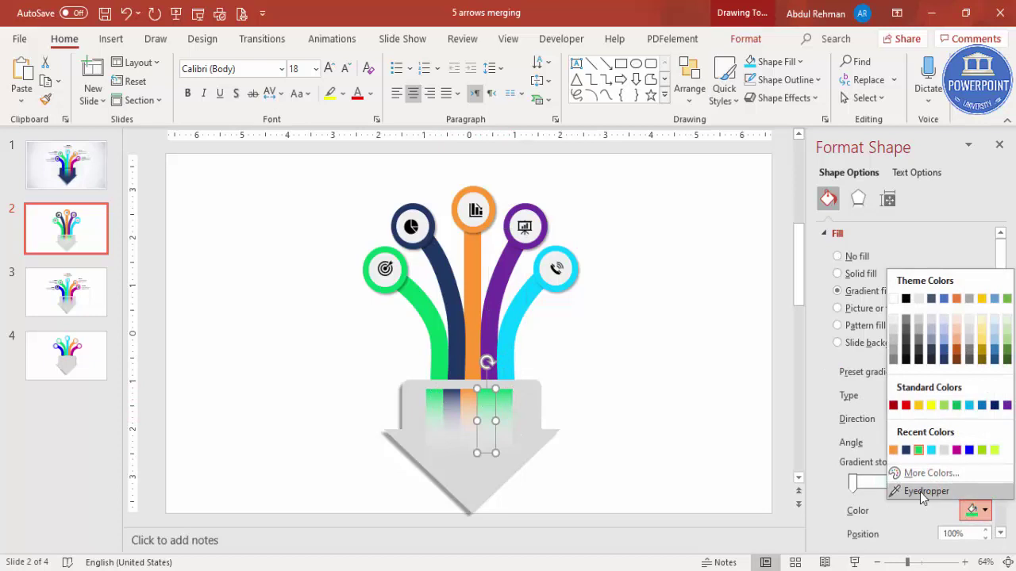
pyautogui.click(912, 491)
pyautogui.click(498, 330)
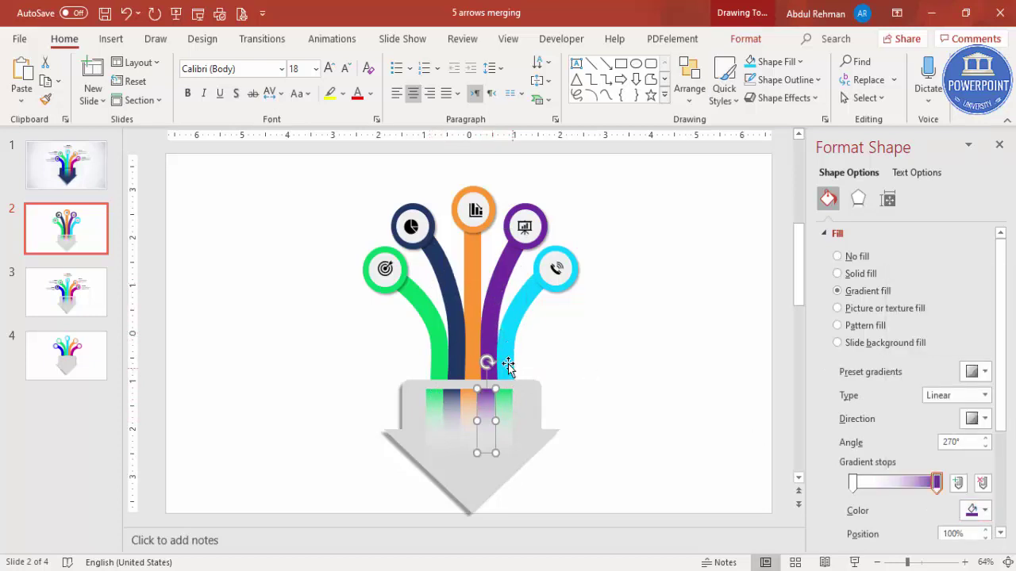
pyautogui.click(506, 397)
pyautogui.click(976, 510)
pyautogui.click(925, 491)
pyautogui.click(528, 300)
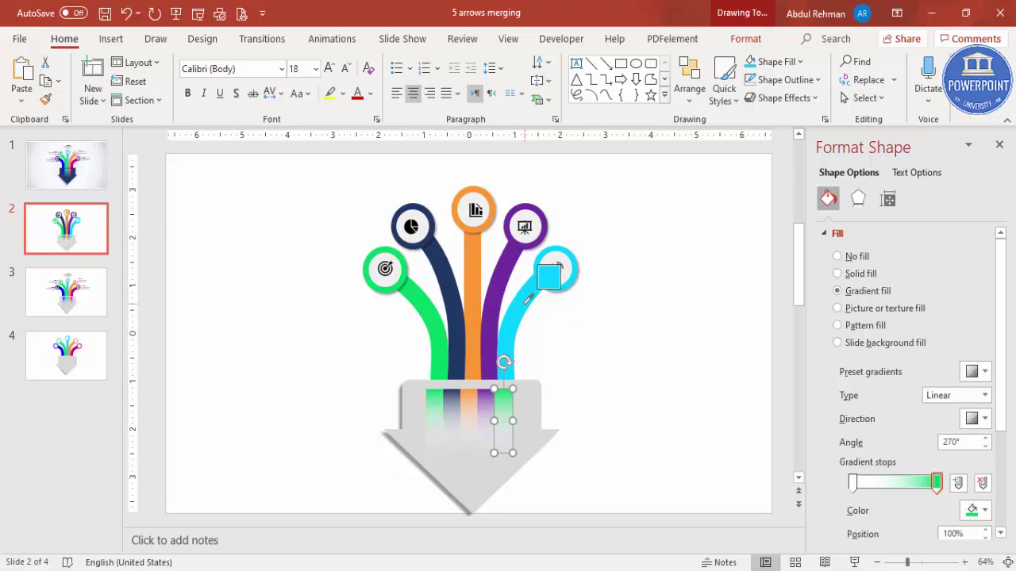
pyautogui.click(606, 351)
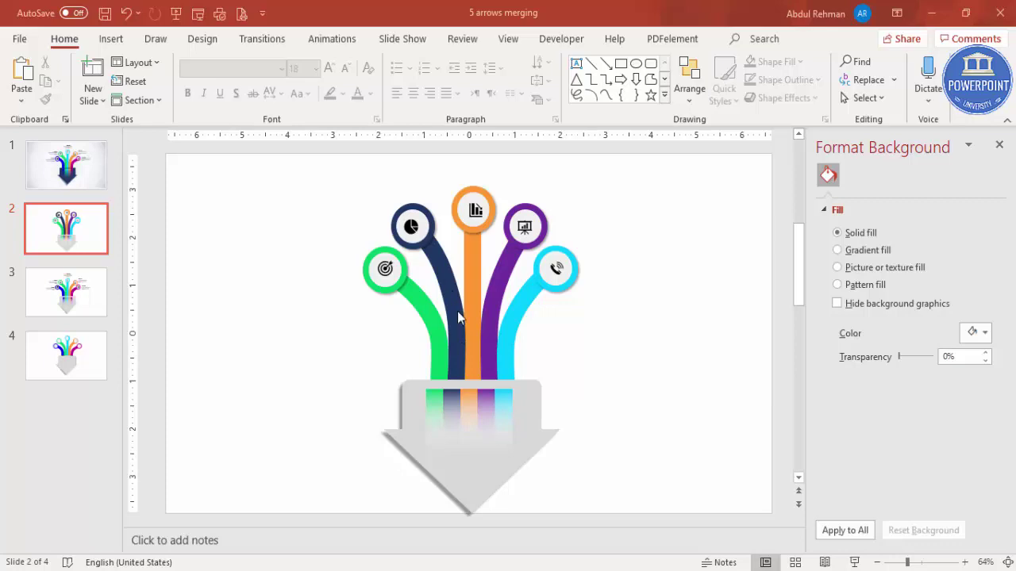
# Draw a small Down Arrow block shape on the orange line below its icon ring
pyautogui.click(111, 38)
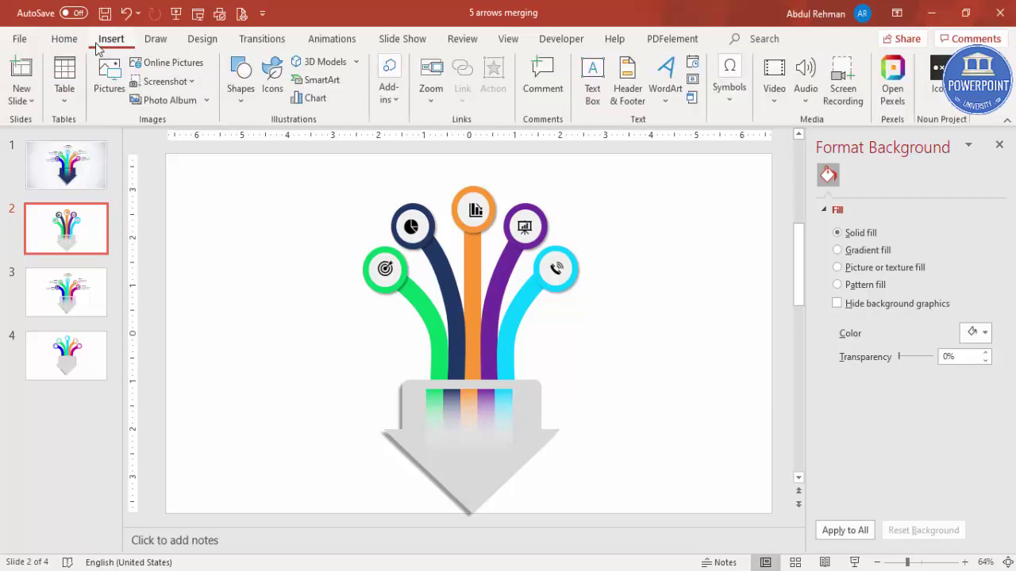
pyautogui.click(239, 95)
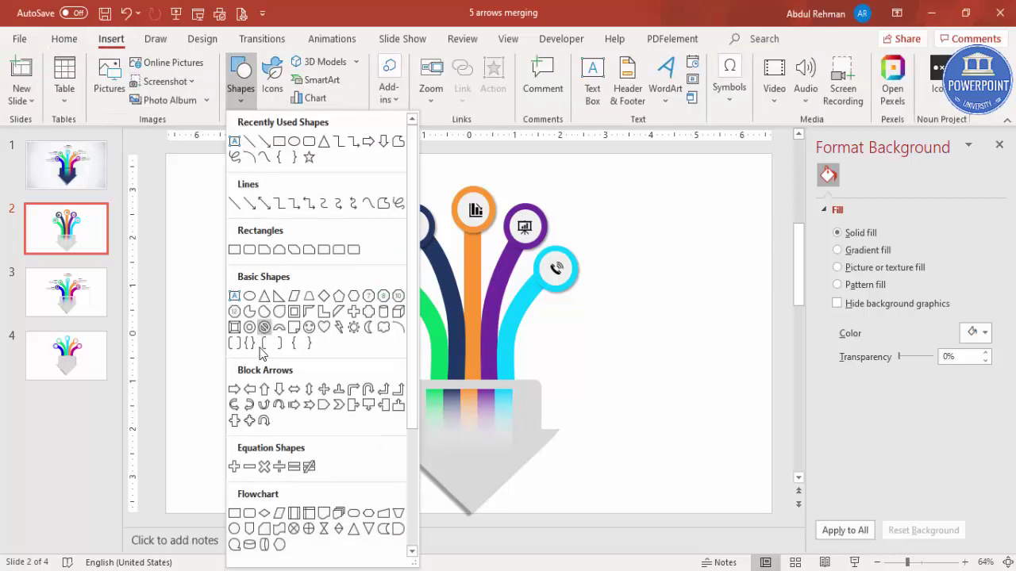
pyautogui.click(277, 393)
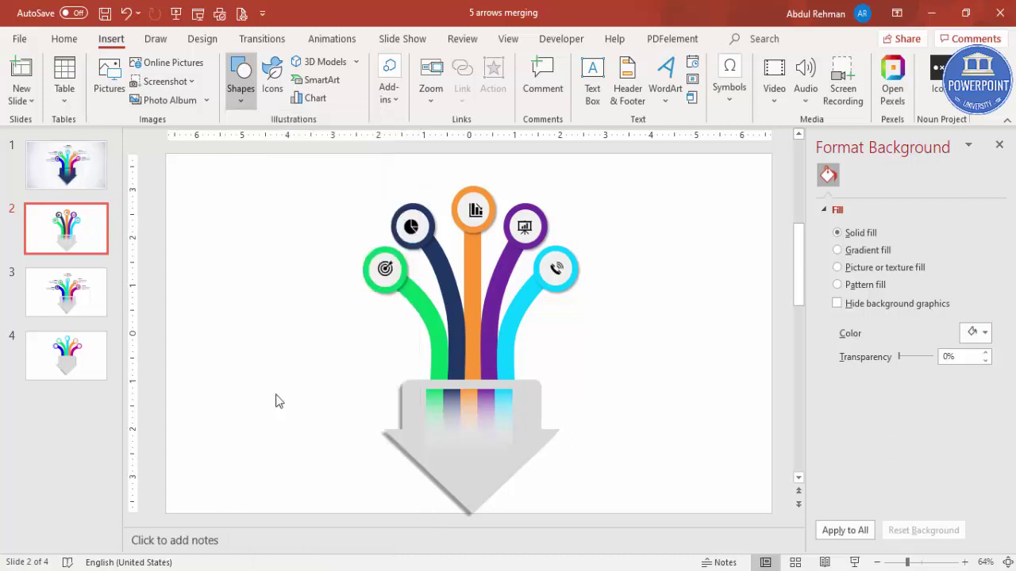
pyautogui.moveTo(325, 311); pyautogui.dragTo(470, 258)
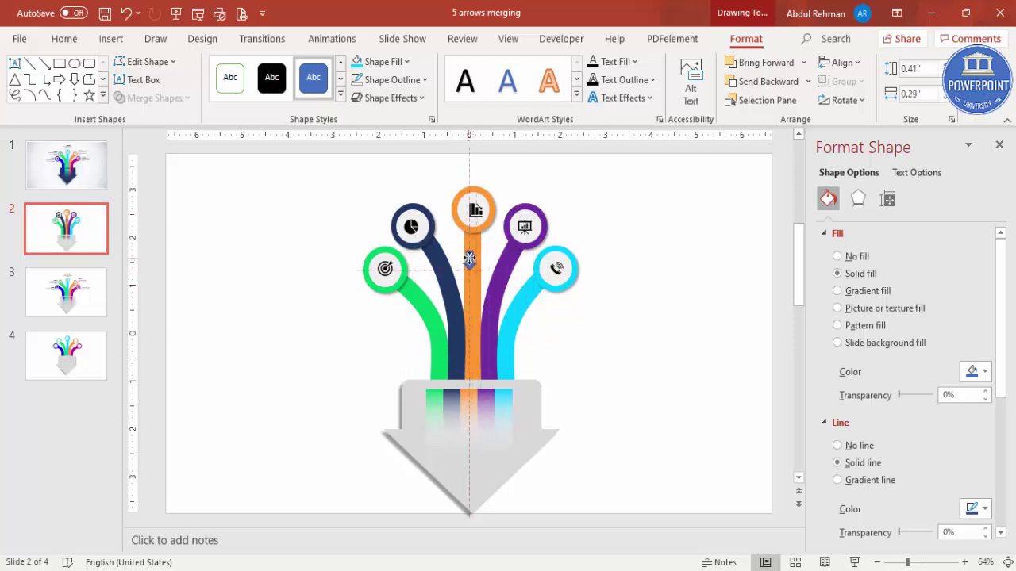
# Give the down arrow no outline and a white fill
pyautogui.click(390, 79)
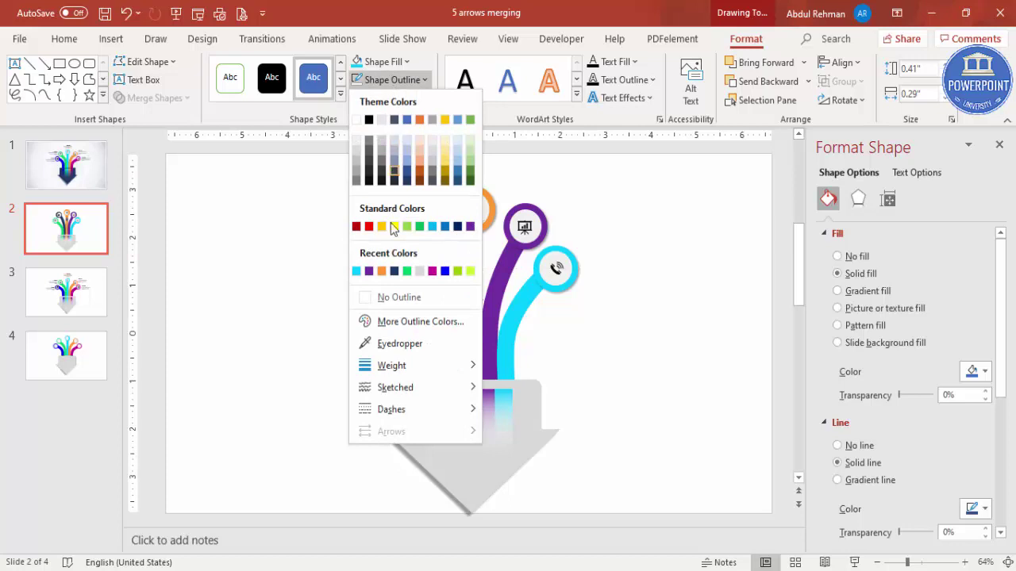
pyautogui.click(386, 297)
pyautogui.click(384, 62)
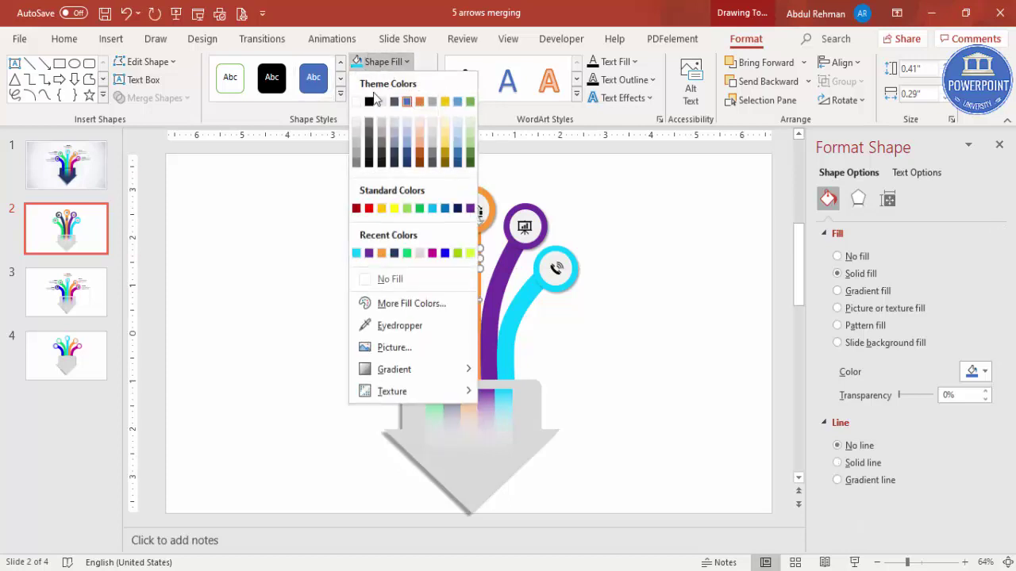
pyautogui.click(359, 127)
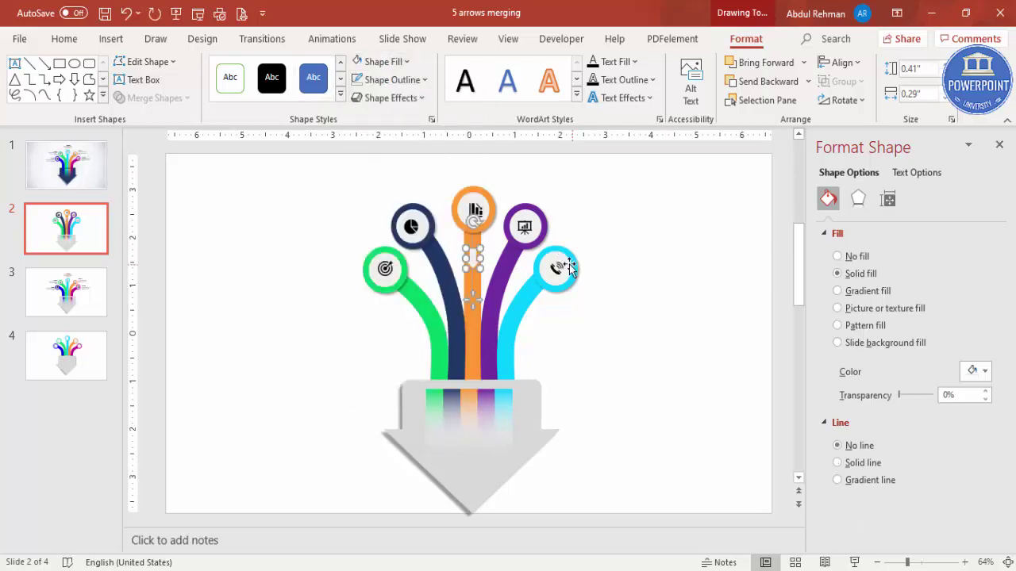